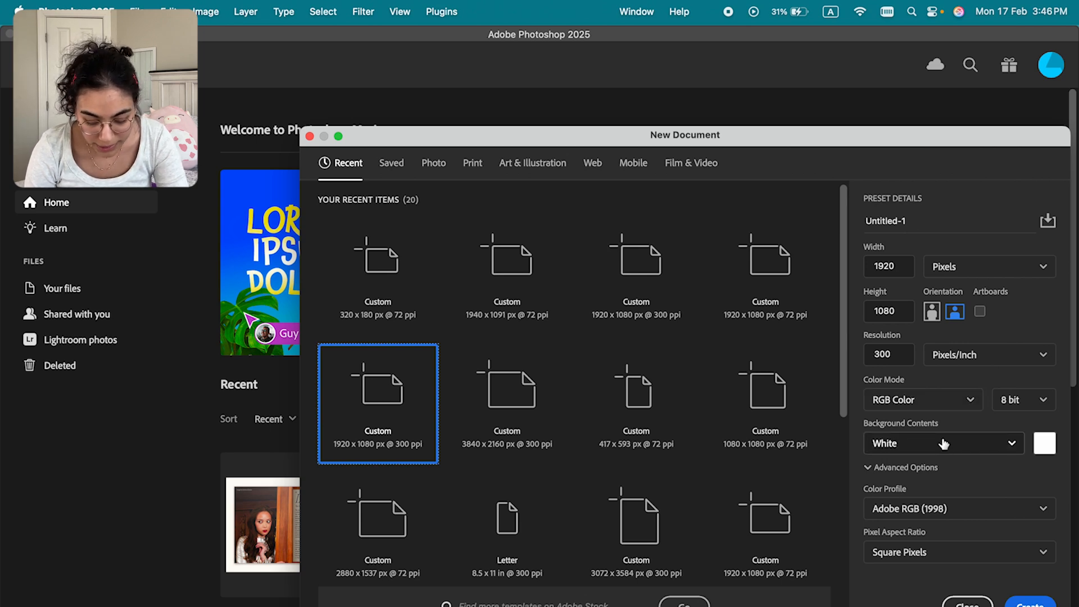
Create a 1920 x 1080 px document at 300 pixels/inch with RGB Color and white background contents.
{"action": "left_click", "coordinate": [1021, 604]}
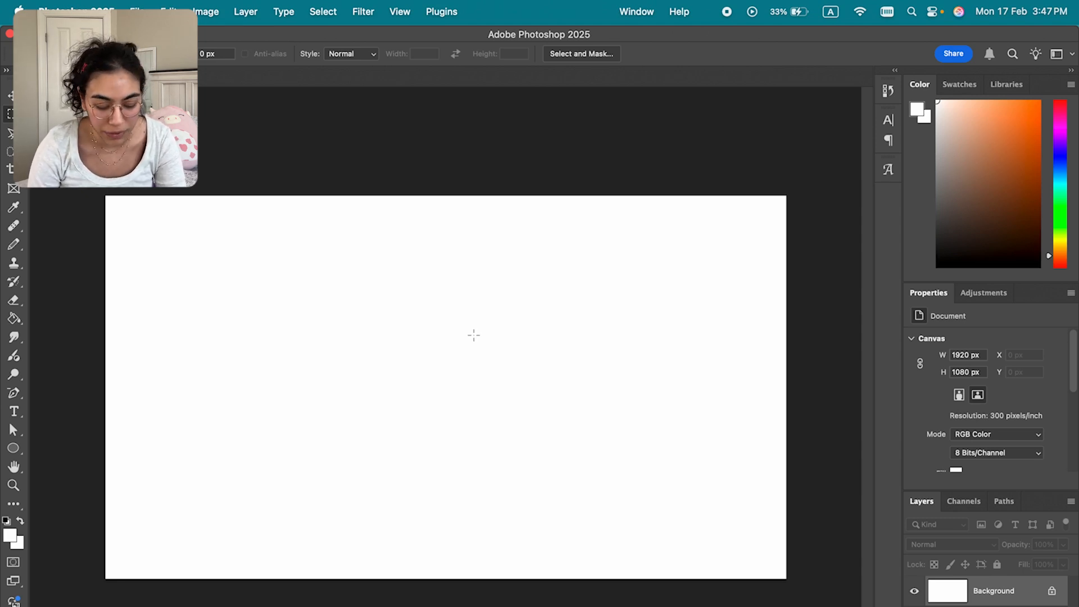
Switch to Finder, open the video IMG_9228.MOV and move its playback position to 01:04.
{"action": "key", "text": "super+Tab"}
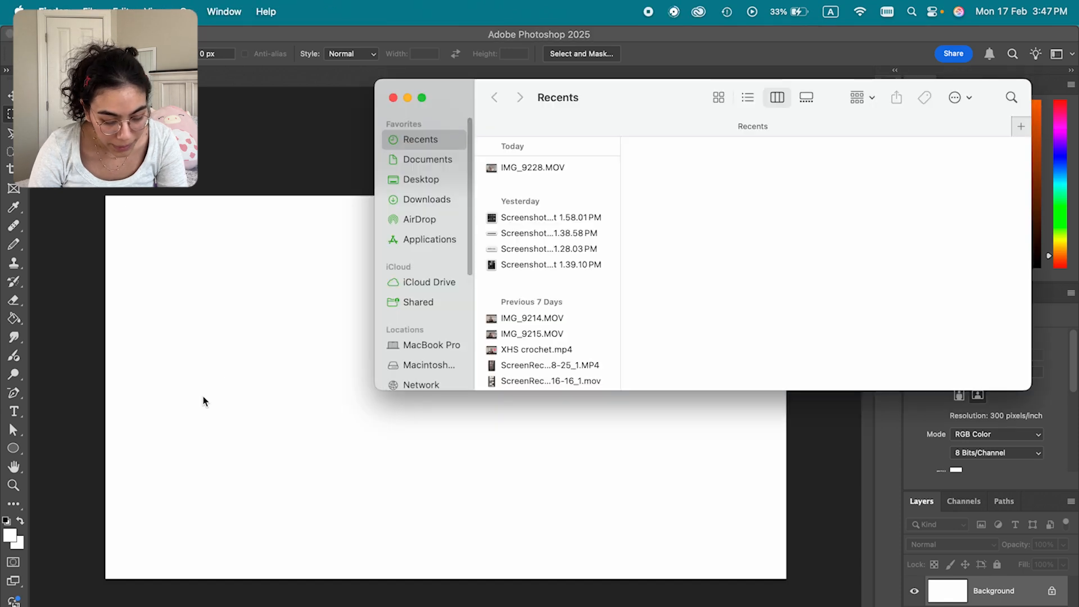
{"action": "double_click", "coordinate": [533, 168]}
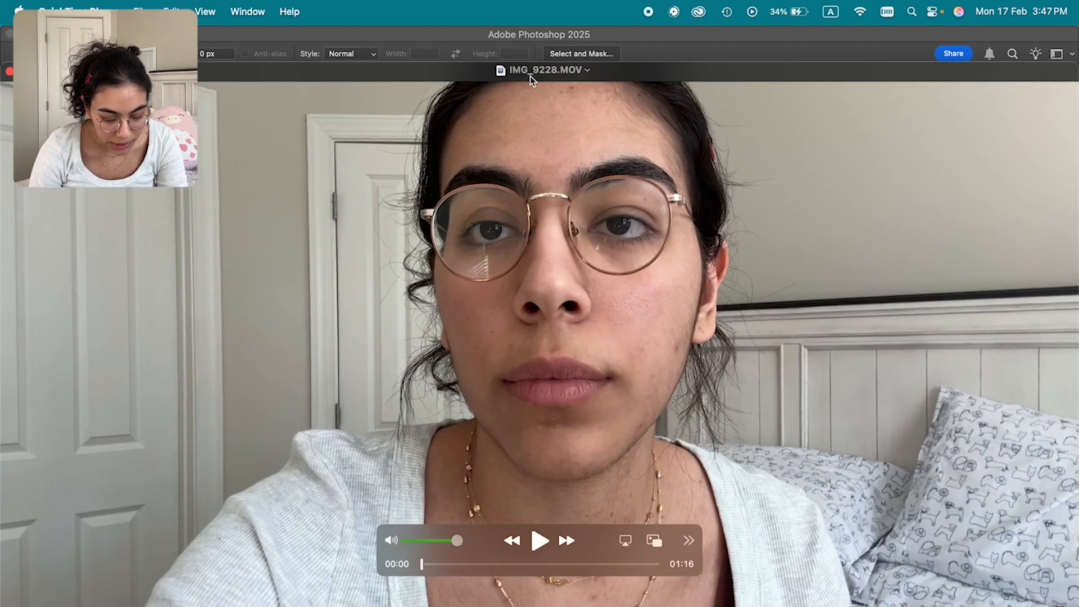
{"action": "left_click_drag", "start_coordinate": [530, 75], "coordinate": [531, 49]}
{"action": "left_click_drag", "start_coordinate": [437, 535], "coordinate": [621, 539]}
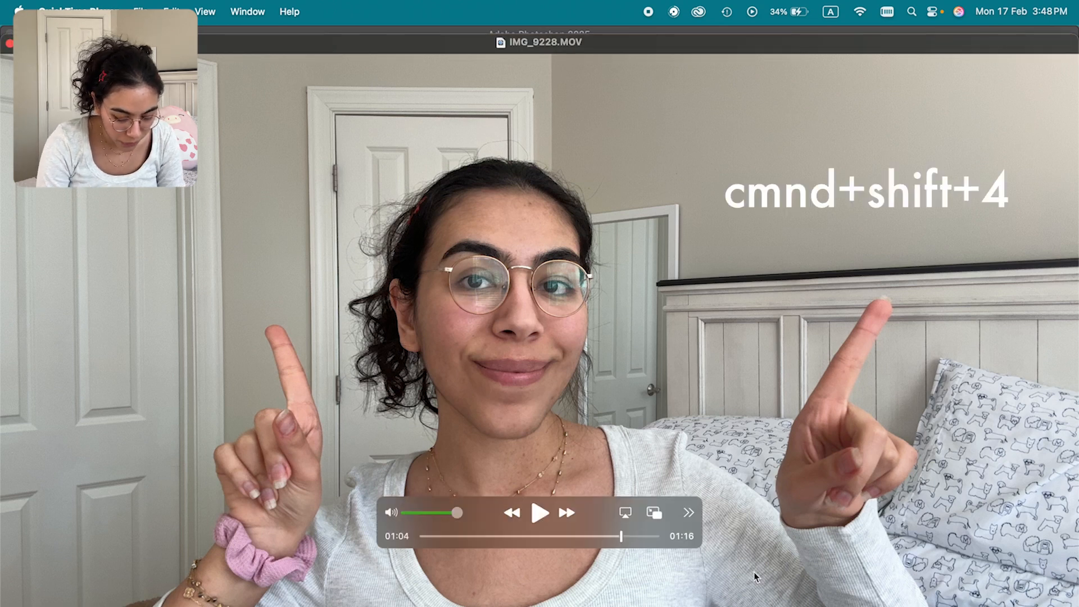
Copy the current video frame, switch to Photoshop and paste it into the blank document.
{"action": "key", "text": "super+shift+4"}
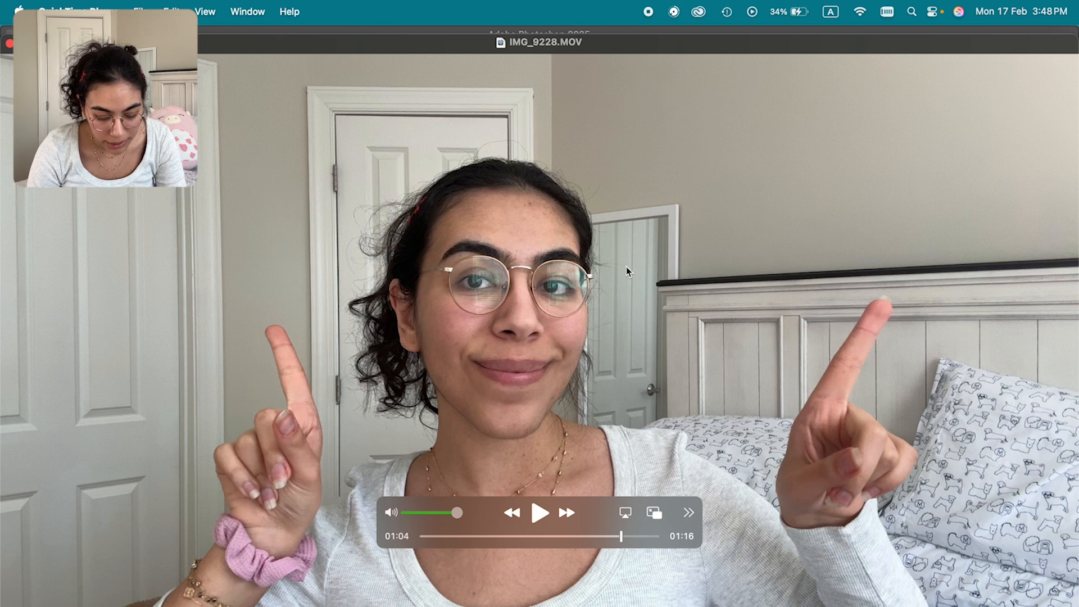
{"action": "right_click", "coordinate": [626, 266]}
{"action": "left_click", "coordinate": [643, 313]}
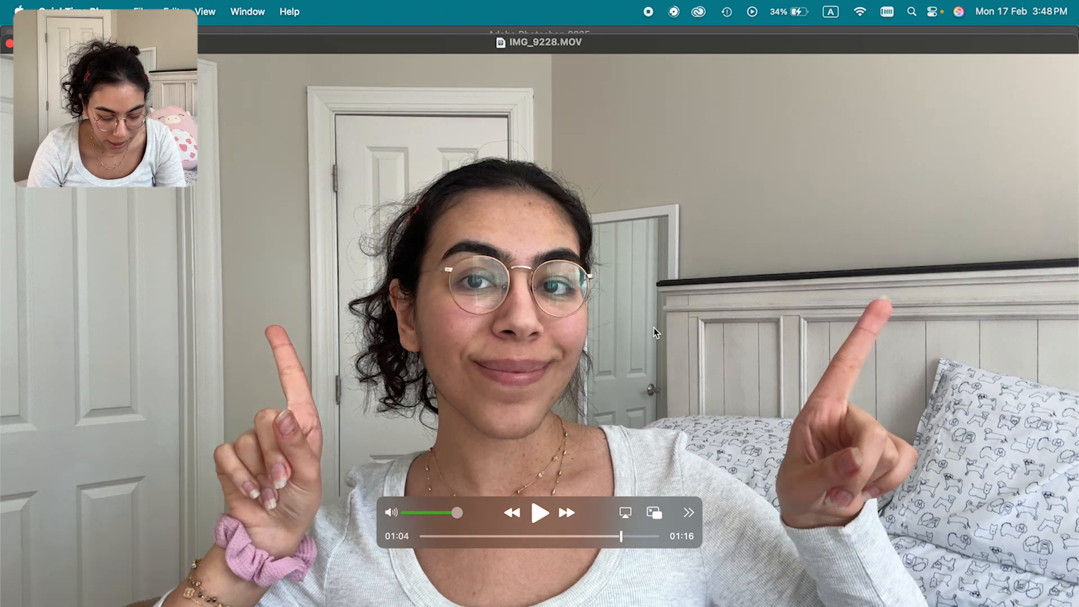
{"action": "key", "text": "super+Tab"}
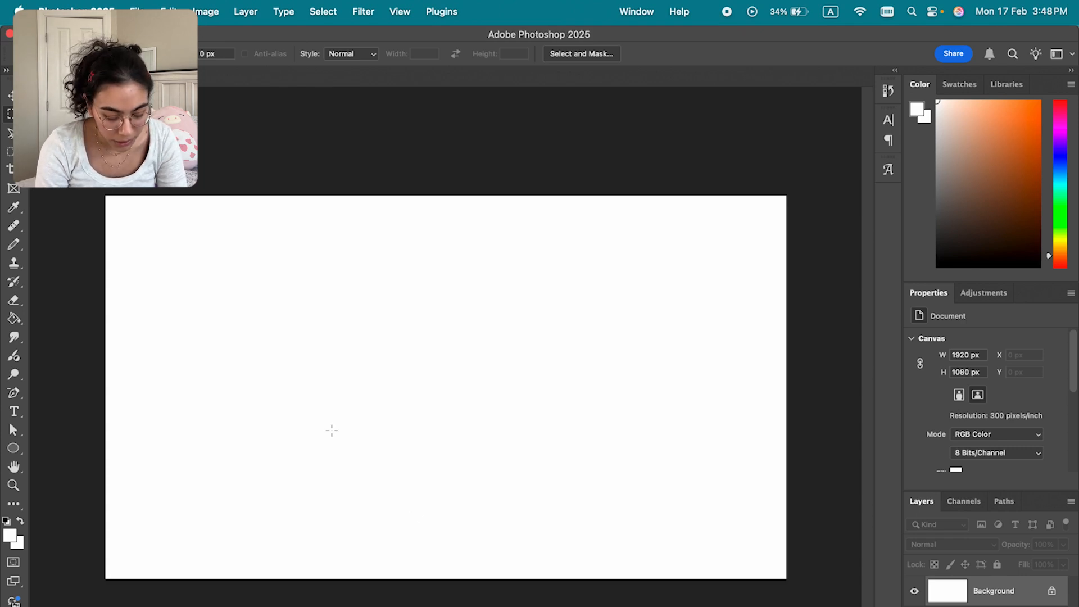
{"action": "key", "text": "super+v"}
{"action": "left_click", "coordinate": [772, 433]}
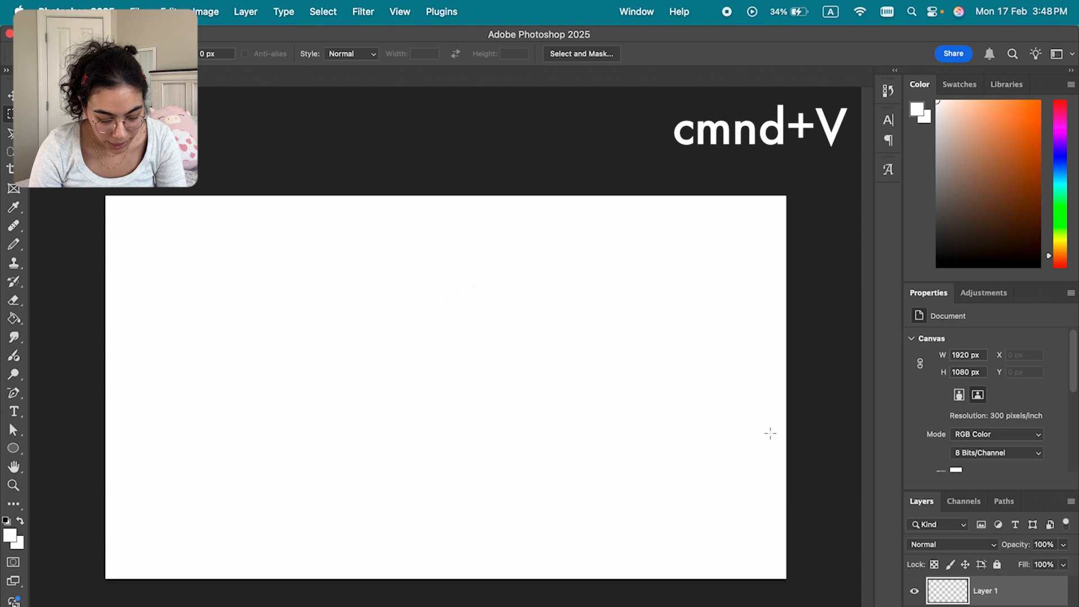
Scale down the pasted photo layer so that the whole image fits inside the canvas.
{"action": "key", "text": "super+t"}
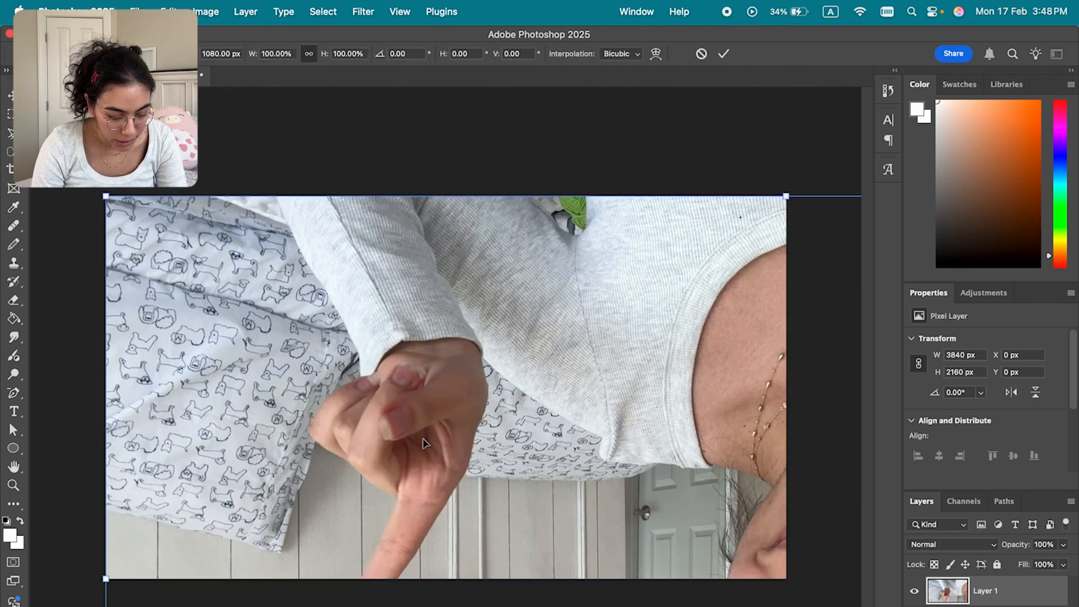
{"action": "mouse_move", "coordinate": [106, 195]}
{"action": "left_mouse_down"}
{"action": "mouse_move", "coordinate": [183, 296]}
{"action": "mouse_move", "coordinate": [264, 373]}
{"action": "mouse_move", "coordinate": [564, 523]}
{"action": "mouse_move", "coordinate": [376, 365]}
{"action": "mouse_move", "coordinate": [110, 198]}
{"action": "left_mouse_up"}
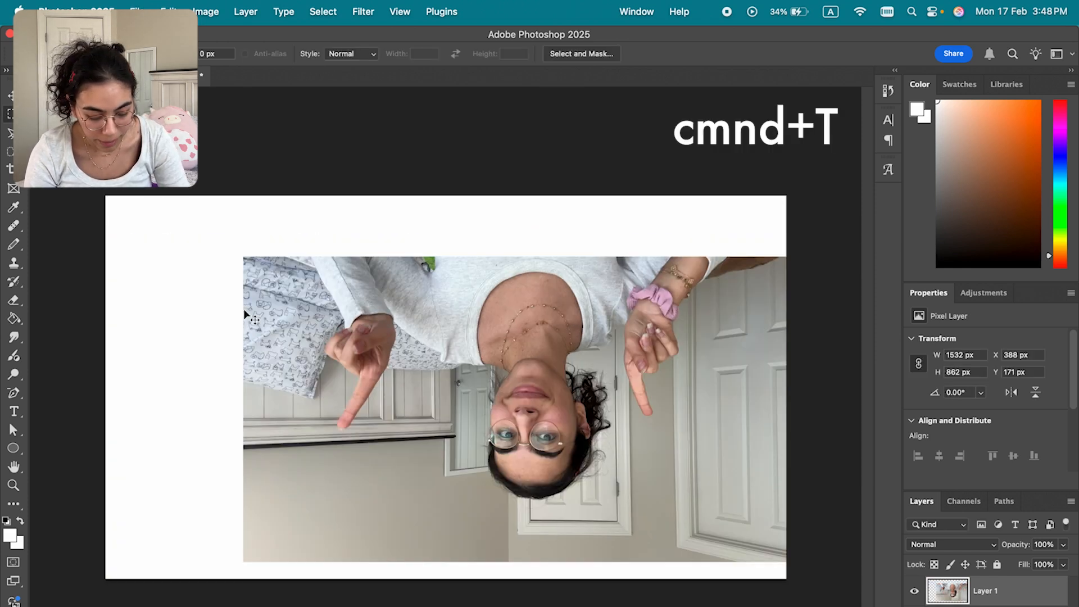
{"action": "key", "text": "super+t"}
{"action": "left_click_drag", "start_coordinate": [328, 301], "coordinate": [267, 275]}
{"action": "left_click_drag", "start_coordinate": [169, 234], "coordinate": [226, 300]}
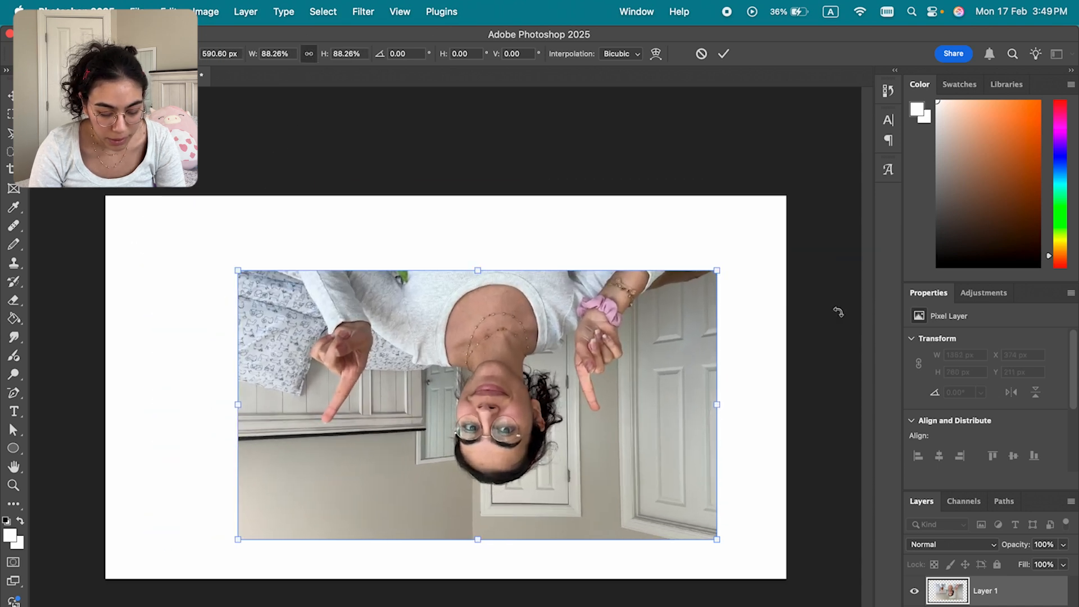
Rotate the photo 180 degrees so it is upright, and enlarge it to fill the canvas.
{"action": "left_click_drag", "start_coordinate": [739, 264], "coordinate": [288, 488]}
{"action": "left_click_drag", "start_coordinate": [454, 493], "coordinate": [322, 420]}
{"action": "left_click_drag", "start_coordinate": [585, 470], "coordinate": [792, 581]}
{"action": "key", "text": "m"}
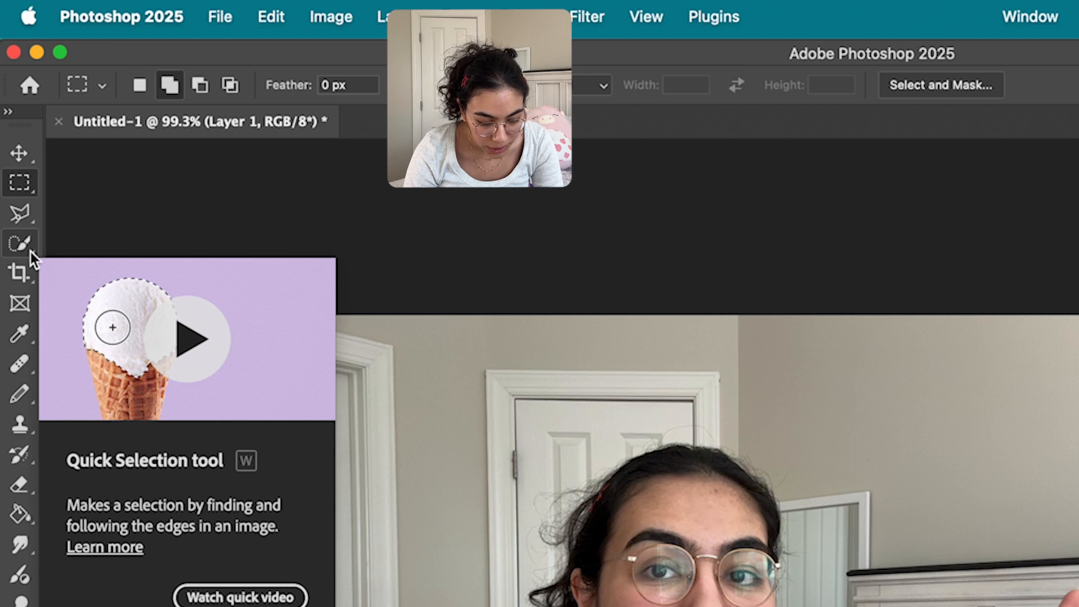
Activate the Quick Selection tool and set it to add to the selection.
{"action": "left_click", "coordinate": [28, 251]}
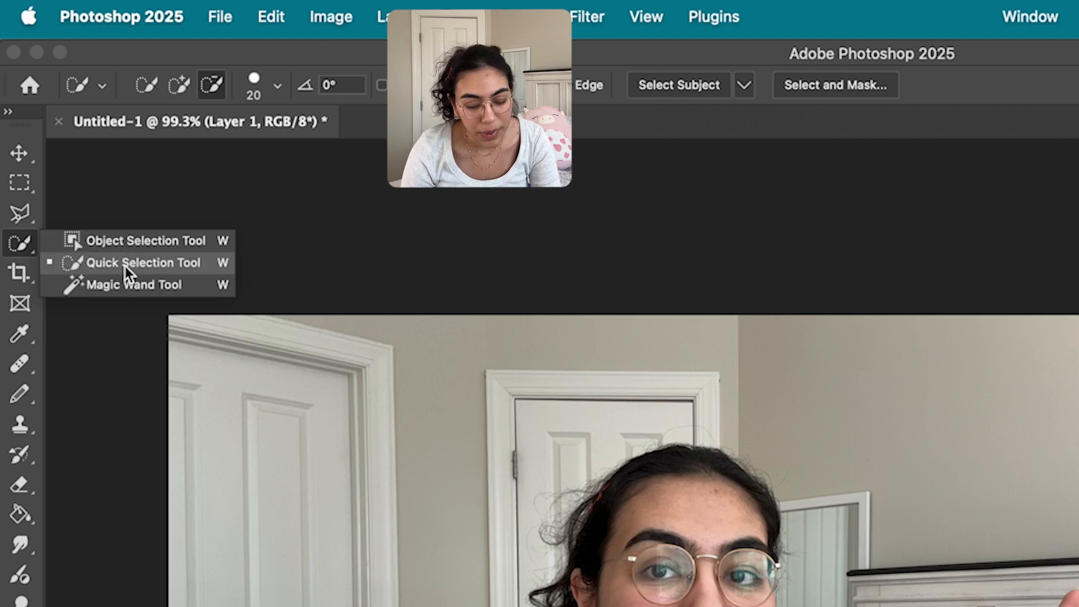
{"action": "left_click", "coordinate": [140, 267]}
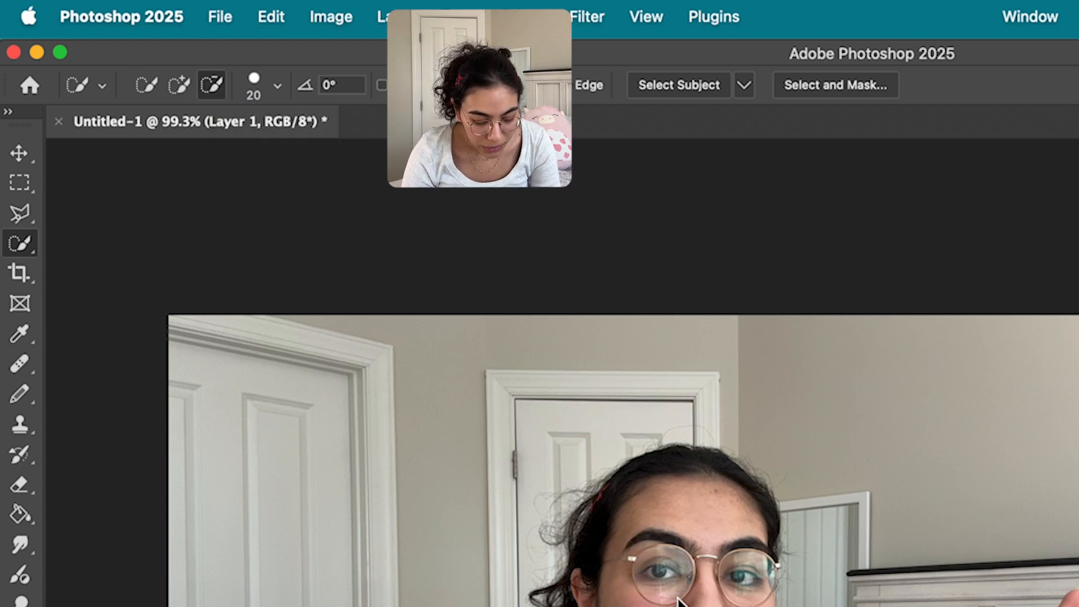
{"action": "scroll", "coordinate": [672, 574], "scroll_direction": "up", "scroll_amount": 2}
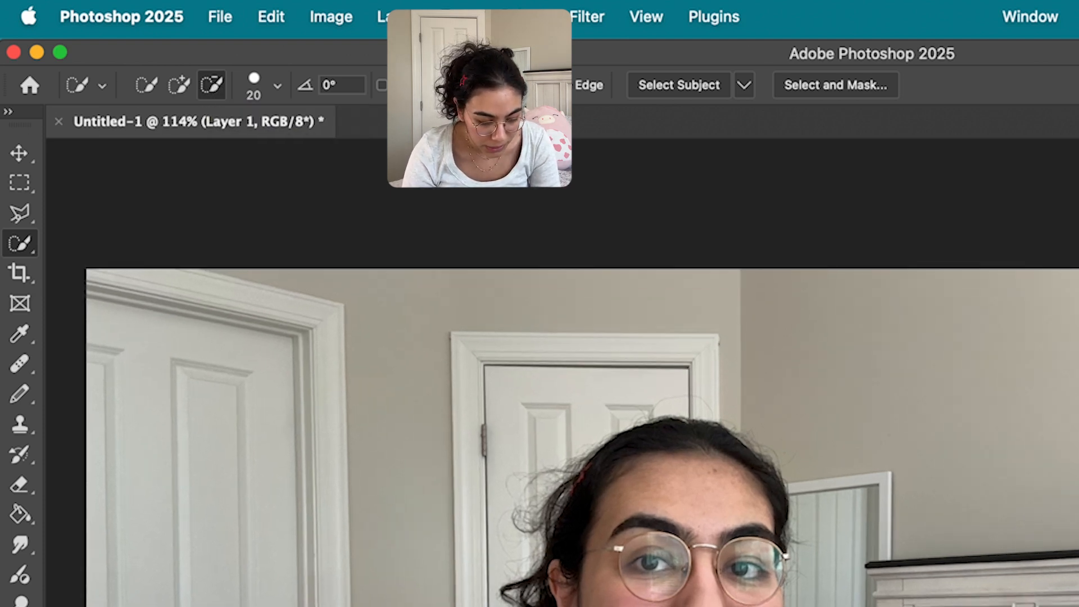
{"action": "left_click", "coordinate": [278, 86]}
{"action": "left_click", "coordinate": [184, 142]}
{"action": "left_click", "coordinate": [676, 548]}
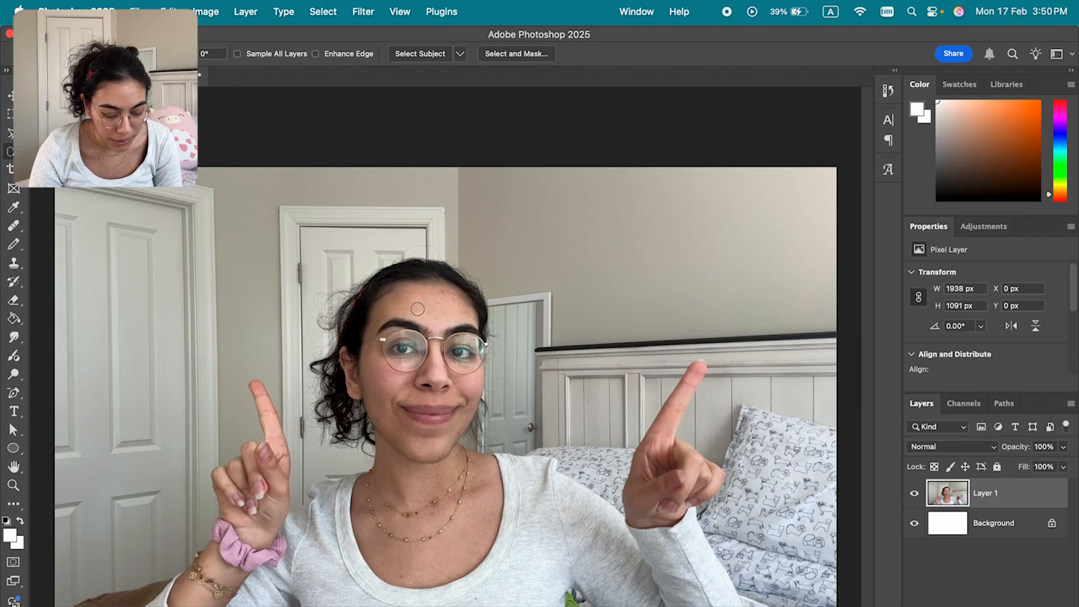
Clear the stray selection and paint a quick selection over the woman's head, body and both raised hands.
{"action": "left_click", "coordinate": [414, 304]}
{"action": "key", "text": "super+d"}
{"action": "mouse_move", "coordinate": [421, 298]}
{"action": "left_mouse_down"}
{"action": "mouse_move", "coordinate": [404, 426]}
{"action": "mouse_move", "coordinate": [452, 503]}
{"action": "mouse_move", "coordinate": [420, 550]}
{"action": "mouse_move", "coordinate": [356, 572]}
{"action": "mouse_move", "coordinate": [279, 551]}
{"action": "mouse_move", "coordinate": [223, 578]}
{"action": "mouse_move", "coordinate": [286, 491]}
{"action": "mouse_move", "coordinate": [240, 481]}
{"action": "mouse_move", "coordinate": [270, 456]}
{"action": "mouse_move", "coordinate": [259, 393]}
{"action": "left_mouse_up"}
{"action": "mouse_move", "coordinate": [552, 592]}
{"action": "left_mouse_down"}
{"action": "mouse_move", "coordinate": [612, 580]}
{"action": "mouse_move", "coordinate": [562, 576]}
{"action": "mouse_move", "coordinate": [721, 590]}
{"action": "mouse_move", "coordinate": [649, 438]}
{"action": "mouse_move", "coordinate": [686, 370]}
{"action": "mouse_move", "coordinate": [664, 483]}
{"action": "mouse_move", "coordinate": [700, 478]}
{"action": "left_mouse_up"}
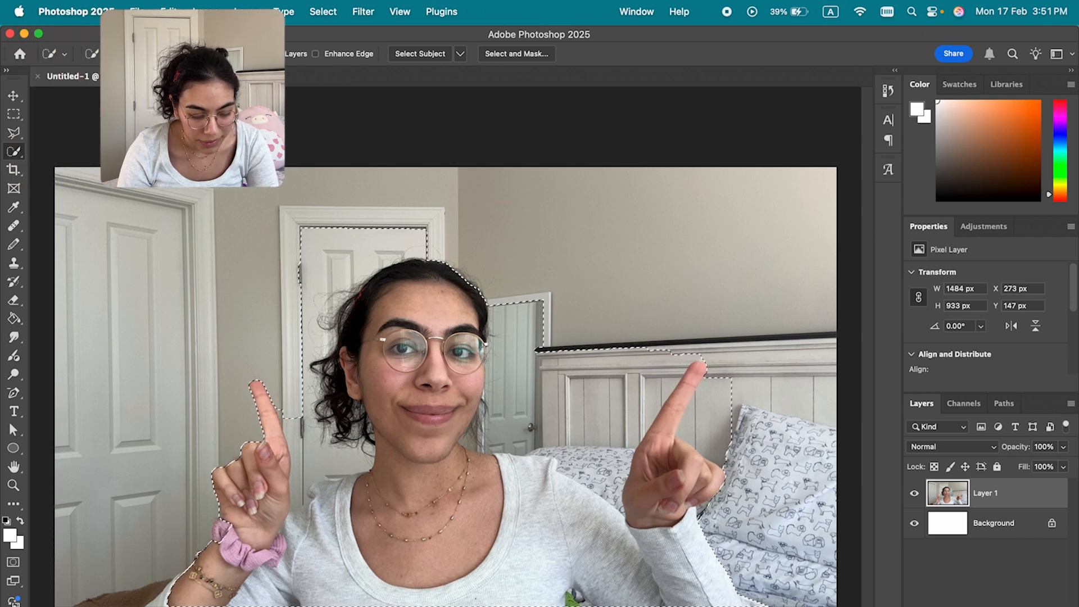
Subtract the door and mirror areas around the woman's head from the selection.
{"action": "left_click", "coordinate": [134, 54]}
{"action": "scroll", "coordinate": [438, 386], "scroll_direction": "up", "scroll_amount": 5}
{"action": "scroll", "coordinate": [307, 373], "scroll_direction": "left", "scroll_amount": 3}
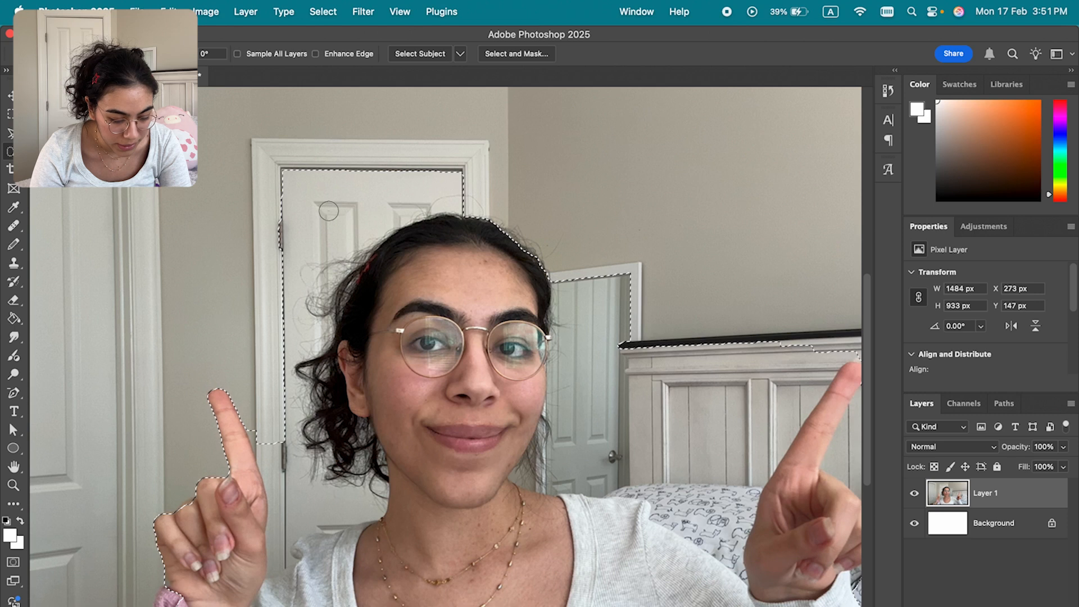
{"action": "mouse_move", "coordinate": [327, 212]}
{"action": "left_mouse_down"}
{"action": "mouse_move", "coordinate": [399, 185]}
{"action": "mouse_move", "coordinate": [448, 181]}
{"action": "mouse_move", "coordinate": [469, 190]}
{"action": "left_mouse_up"}
{"action": "mouse_move", "coordinate": [627, 282]}
{"action": "left_mouse_down"}
{"action": "mouse_move", "coordinate": [626, 317]}
{"action": "mouse_move", "coordinate": [606, 288]}
{"action": "mouse_move", "coordinate": [586, 320]}
{"action": "mouse_move", "coordinate": [578, 457]}
{"action": "left_mouse_up"}
Subtract the headboard areas beside the woman and around the raised hand nearest the pillows from the selection.
{"action": "scroll", "coordinate": [577, 457], "scroll_direction": "right", "scroll_amount": 5}
{"action": "left_click_drag", "start_coordinate": [481, 434], "coordinate": [568, 407]}
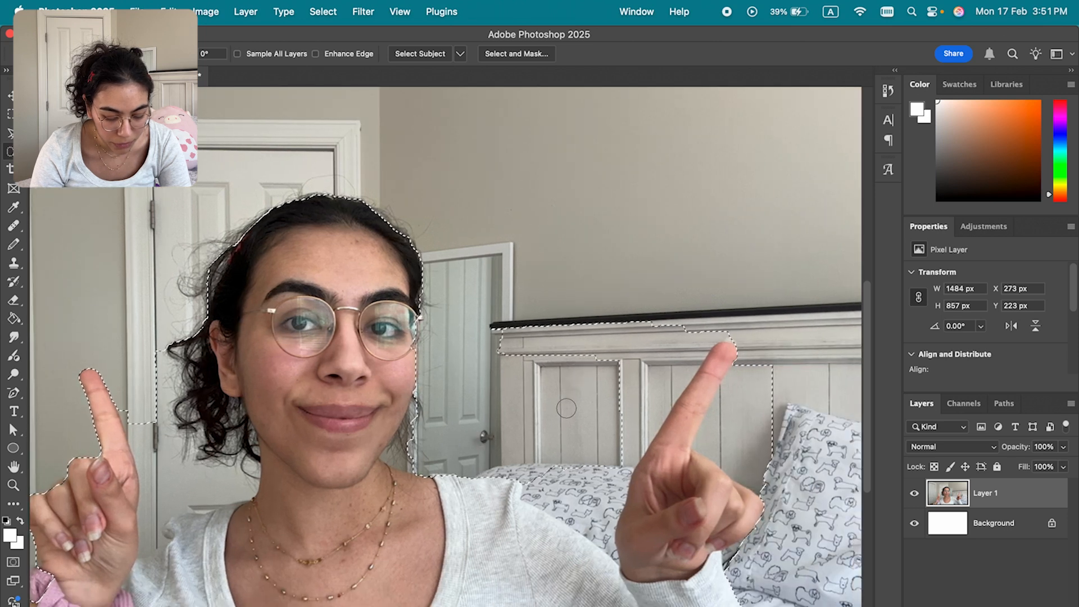
{"action": "scroll", "coordinate": [568, 407], "scroll_direction": "right", "scroll_amount": 3}
{"action": "left_click_drag", "start_coordinate": [679, 362], "coordinate": [628, 413]}
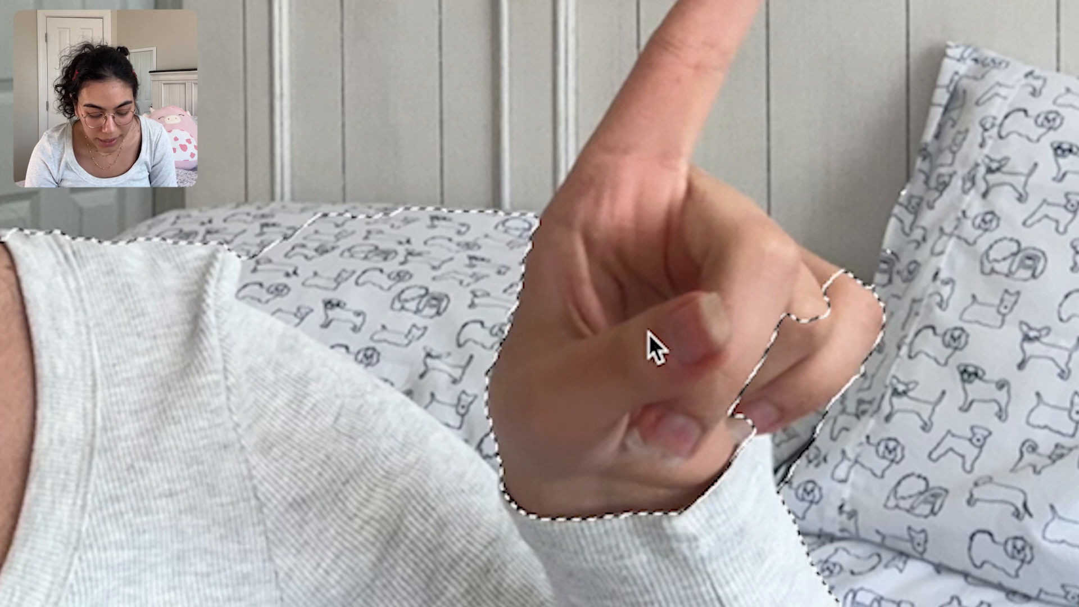
Add the missing parts of the hand and raised index finger in front of the headboard back to the selection.
{"action": "left_click_drag", "start_coordinate": [615, 356], "coordinate": [645, 412]}
{"action": "left_click_drag", "start_coordinate": [513, 345], "coordinate": [489, 422]}
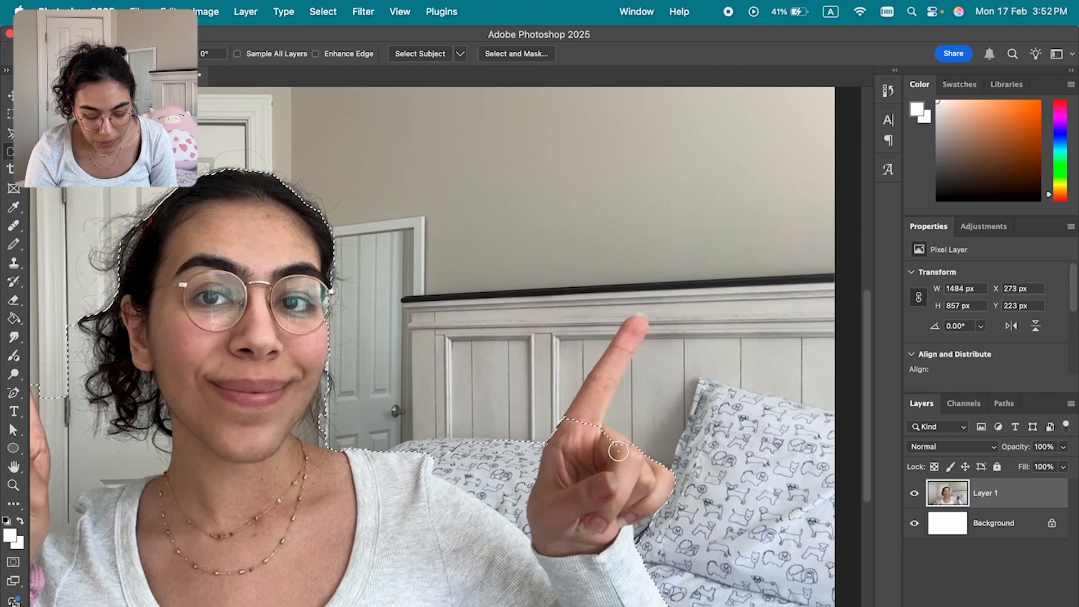
{"action": "left_click_drag", "start_coordinate": [605, 393], "coordinate": [636, 324]}
{"action": "scroll", "coordinate": [645, 419], "scroll_direction": "down", "scroll_amount": 3}
{"action": "scroll", "coordinate": [646, 419], "scroll_direction": "left", "scroll_amount": 5}
{"action": "scroll", "coordinate": [646, 419], "scroll_direction": "right", "scroll_amount": 3}
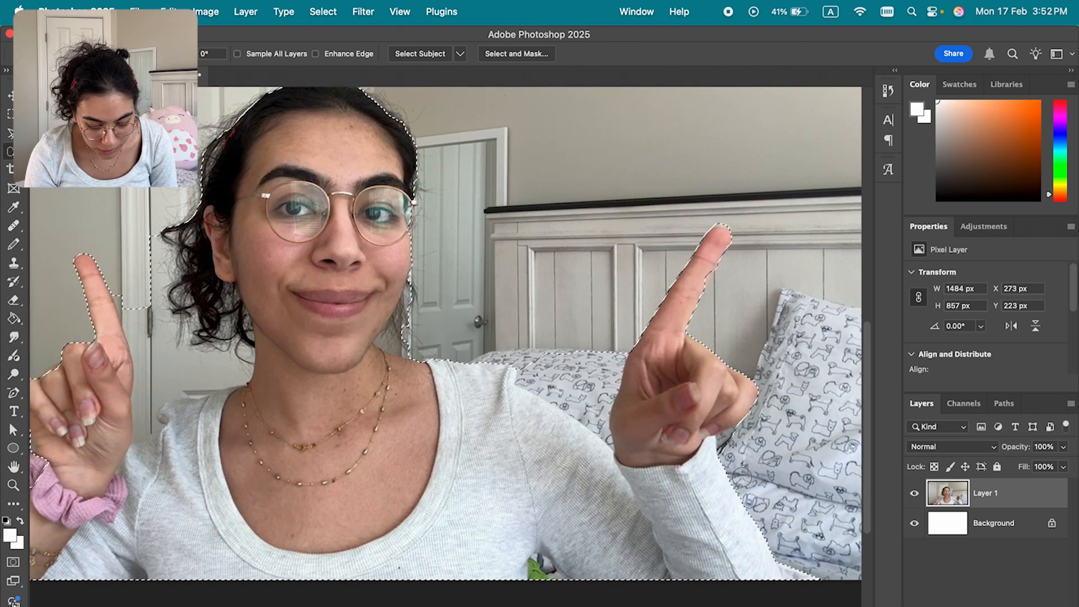
Refine the selection edge between the sleeve and the raised hand, leaving out the patterned bedding.
{"action": "left_click", "coordinate": [731, 452]}
{"action": "key", "text": "super+z"}
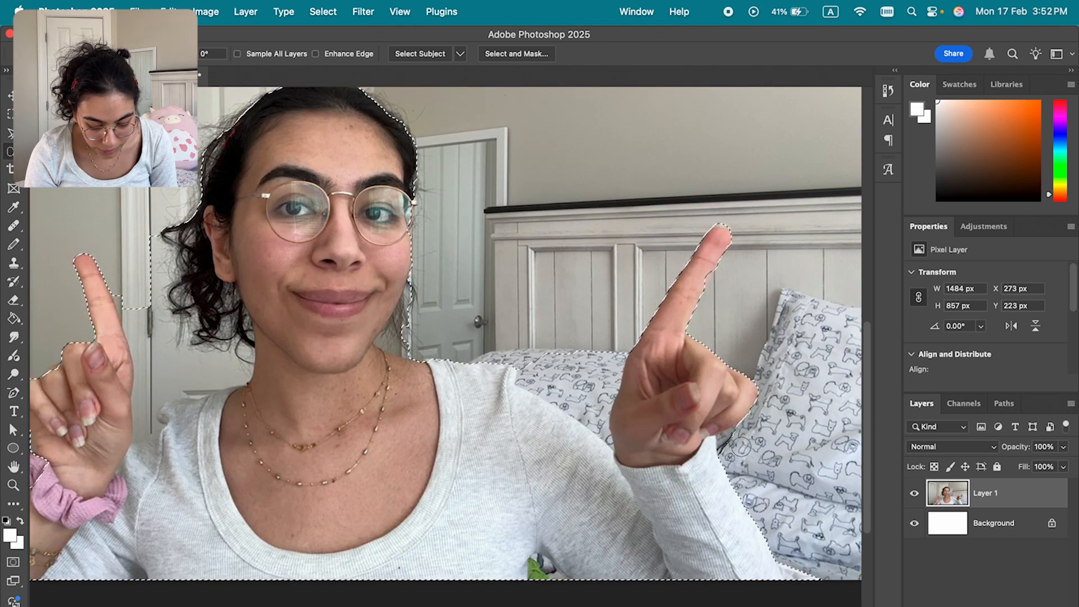
{"action": "left_click", "coordinate": [691, 422]}
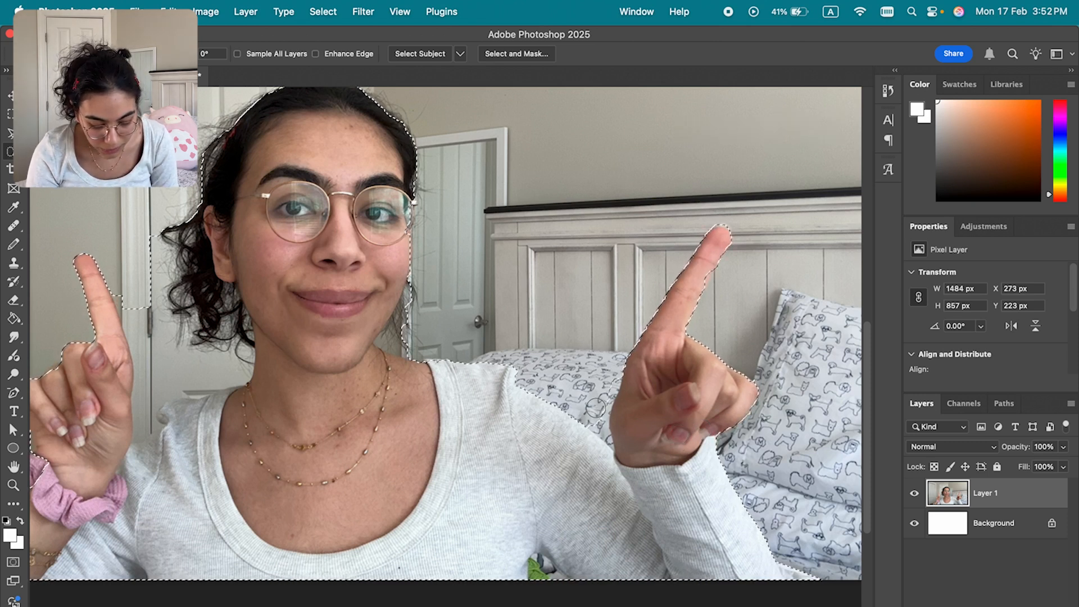
{"action": "left_click_drag", "start_coordinate": [606, 438], "coordinate": [607, 385]}
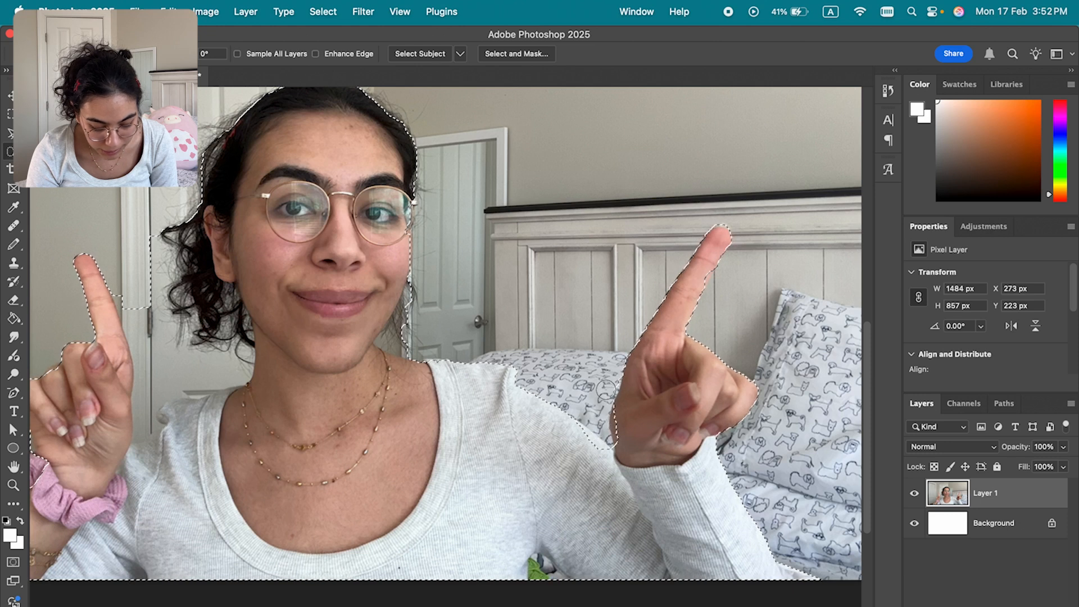
Tidy the selection edge around the curls and neck beside the door.
{"action": "scroll", "coordinate": [485, 360], "scroll_direction": "left", "scroll_amount": 5}
{"action": "scroll", "coordinate": [478, 394], "scroll_direction": "up", "scroll_amount": 1}
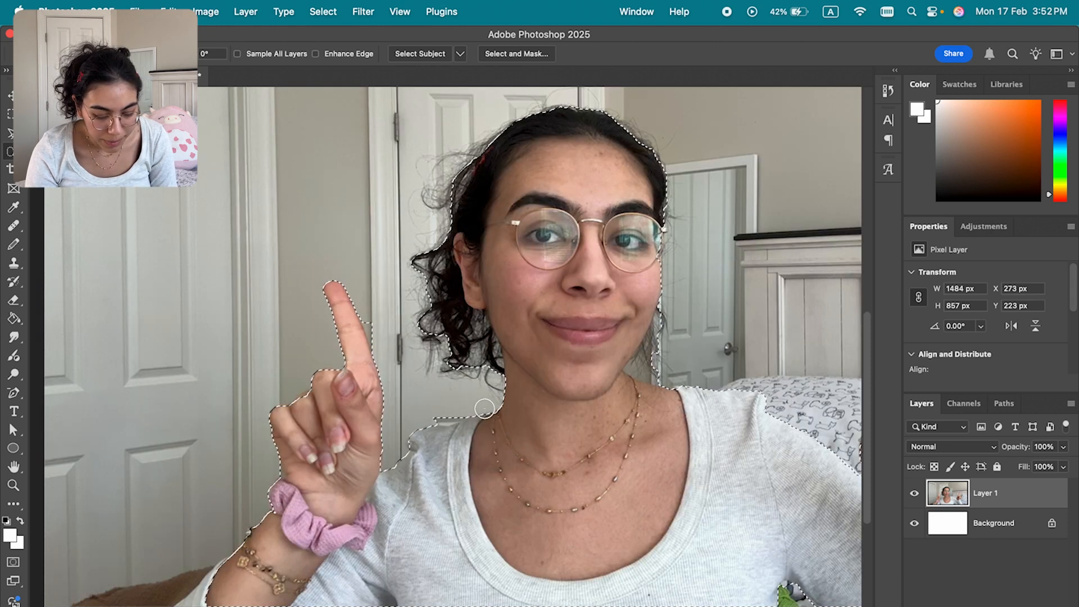
{"action": "left_click_drag", "start_coordinate": [418, 326], "coordinate": [477, 404]}
Examine the selection outline around the hair, face, hands and shoulders for inaccurate edges.
{"action": "scroll", "coordinate": [484, 409], "scroll_direction": "up", "scroll_amount": 2}
{"action": "scroll", "coordinate": [485, 408], "scroll_direction": "up", "scroll_amount": 3}
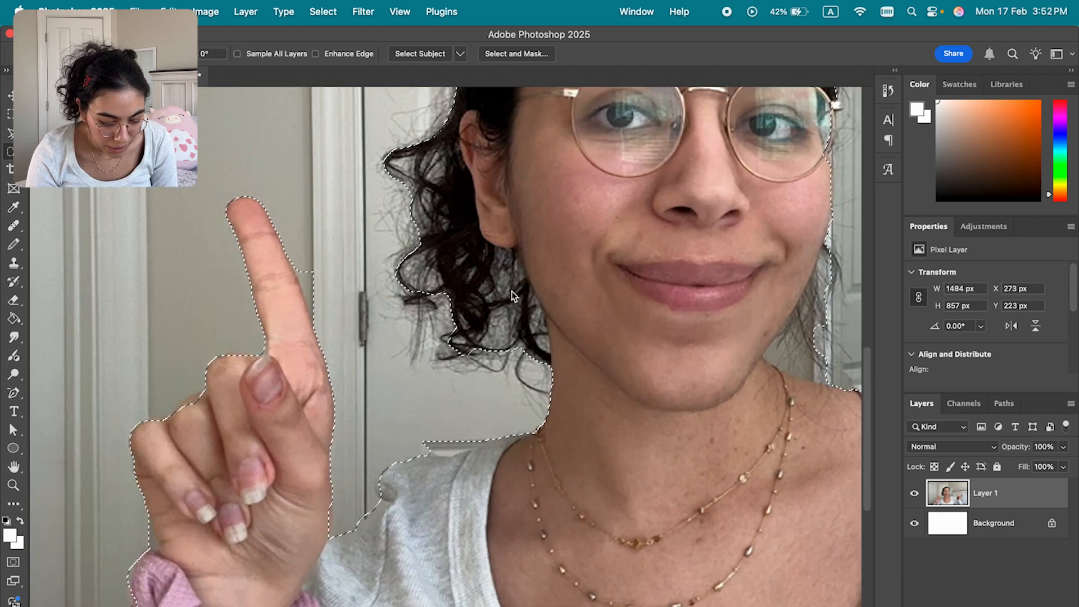
{"action": "scroll", "coordinate": [552, 325], "scroll_direction": "up", "scroll_amount": 3}
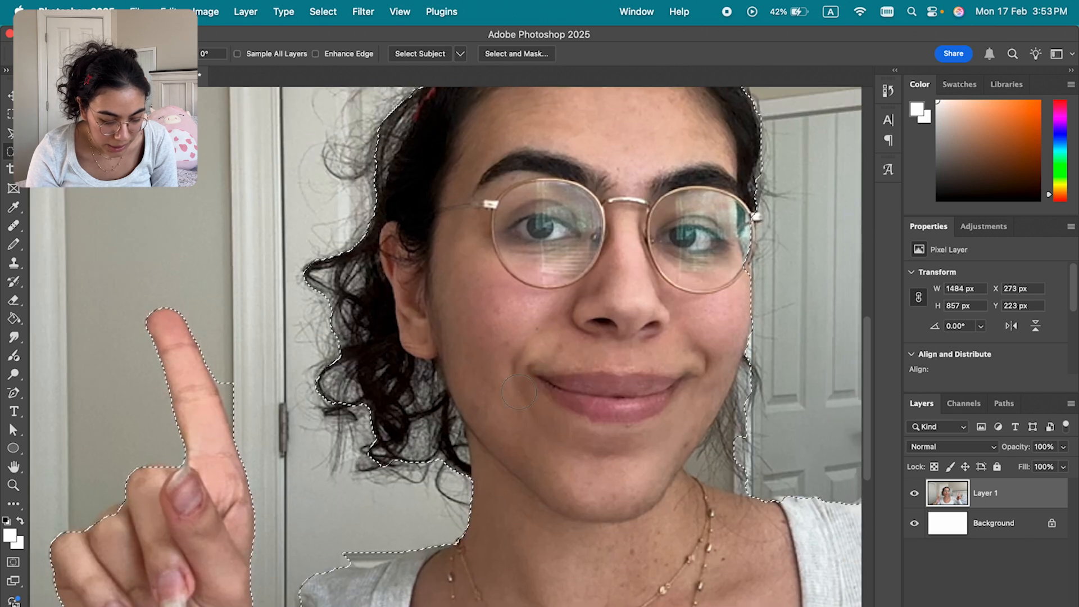
{"action": "scroll", "coordinate": [435, 191], "scroll_direction": "up", "scroll_amount": 3}
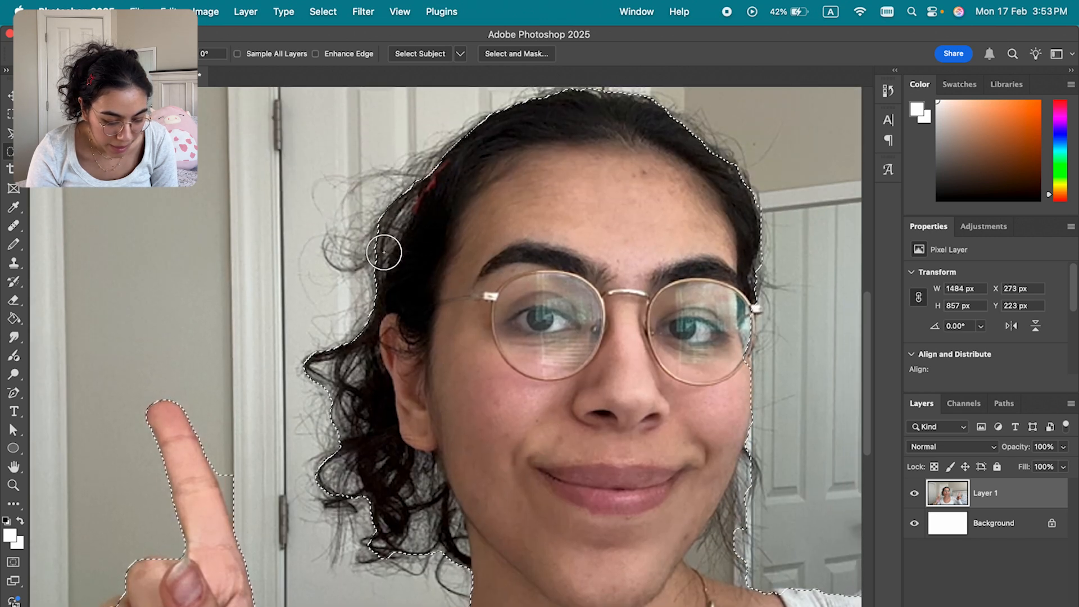
{"action": "scroll", "coordinate": [389, 254], "scroll_direction": "up", "scroll_amount": 2}
{"action": "scroll", "coordinate": [389, 254], "scroll_direction": "right", "scroll_amount": 2}
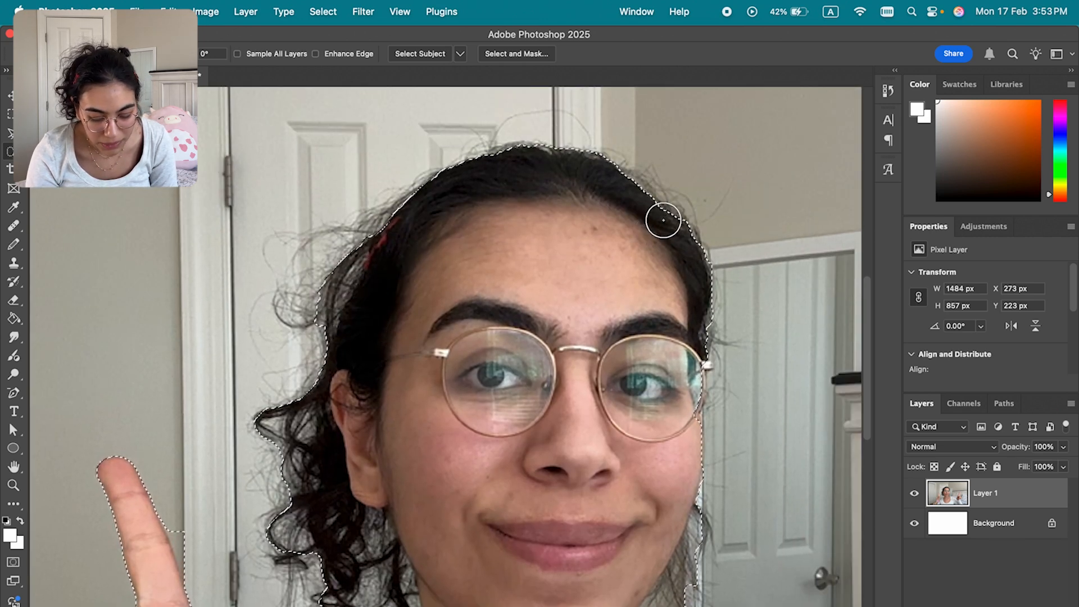
{"action": "scroll", "coordinate": [706, 209], "scroll_direction": "down", "scroll_amount": 5}
{"action": "scroll", "coordinate": [706, 210], "scroll_direction": "right", "scroll_amount": 3}
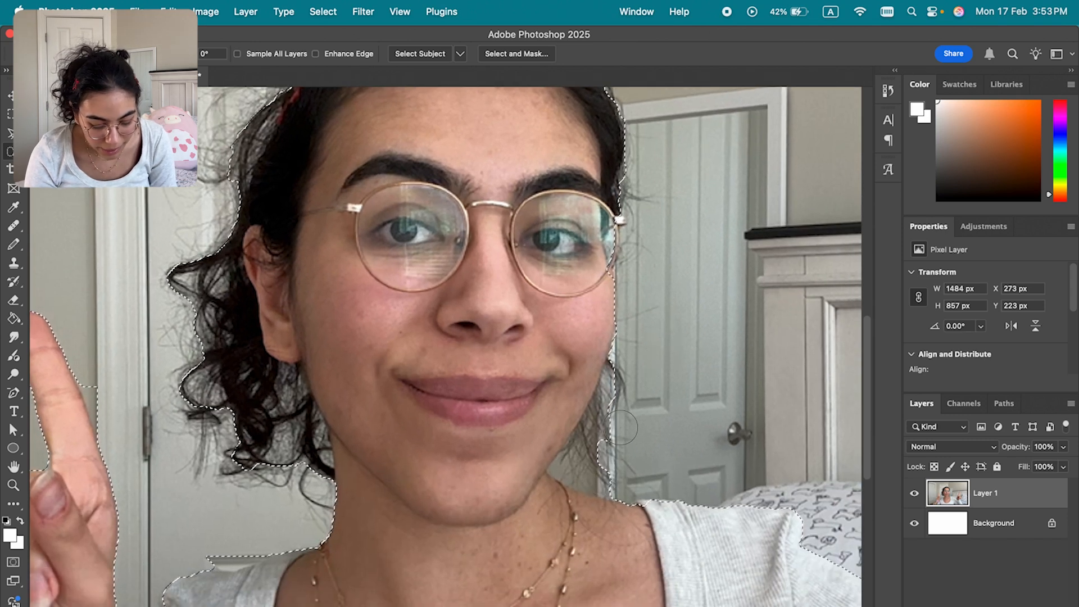
{"action": "scroll", "coordinate": [382, 442], "scroll_direction": "down", "scroll_amount": 3}
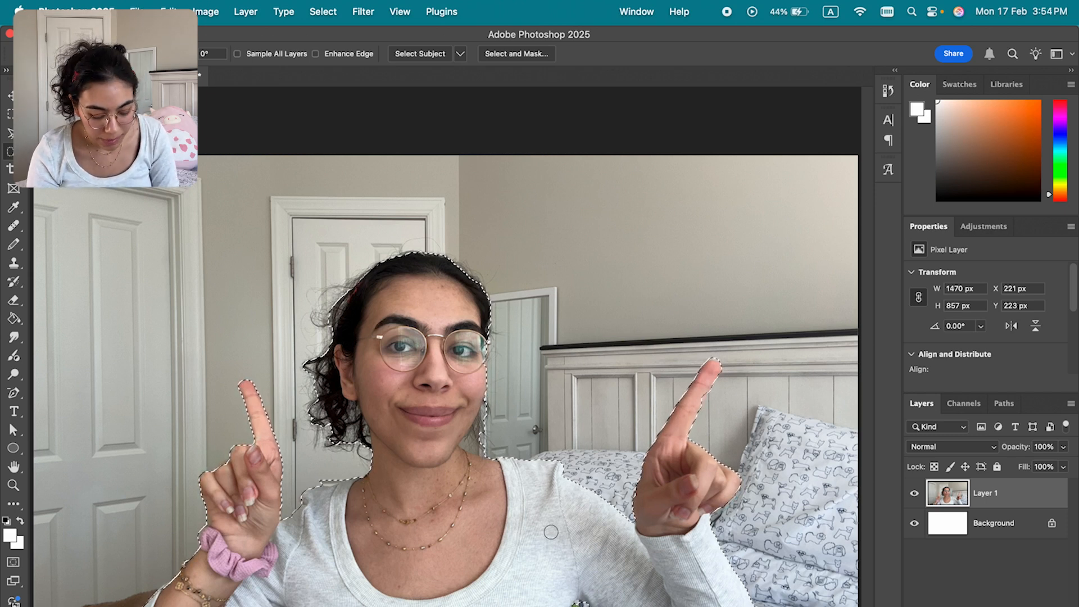
Copy the selected woman, paste her in place on a new layer and hide Layer 1.
{"action": "key", "text": "super+c"}
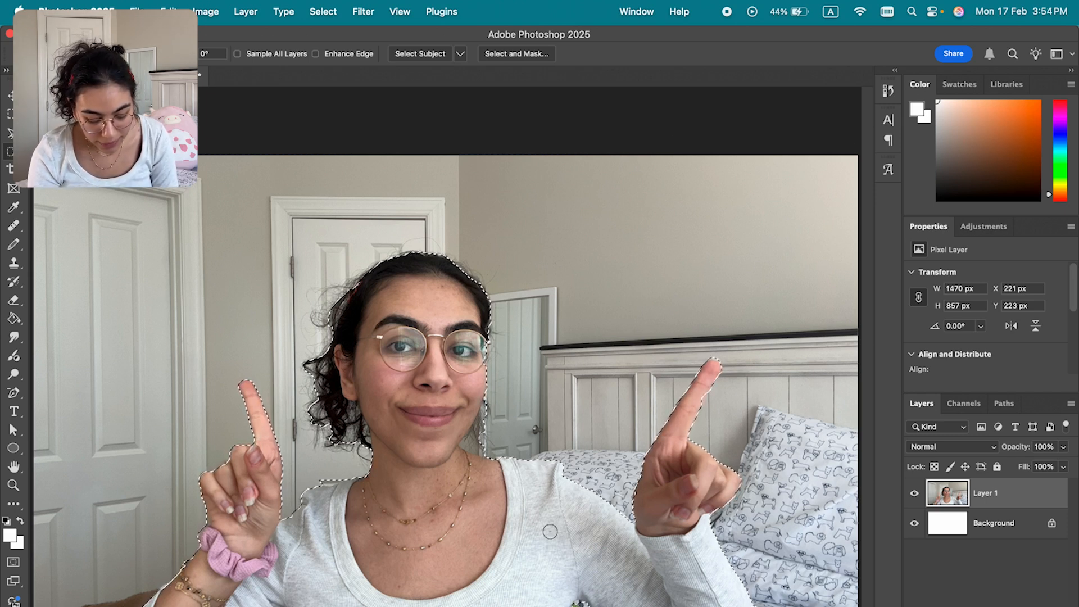
{"action": "key", "text": "super+shift+v"}
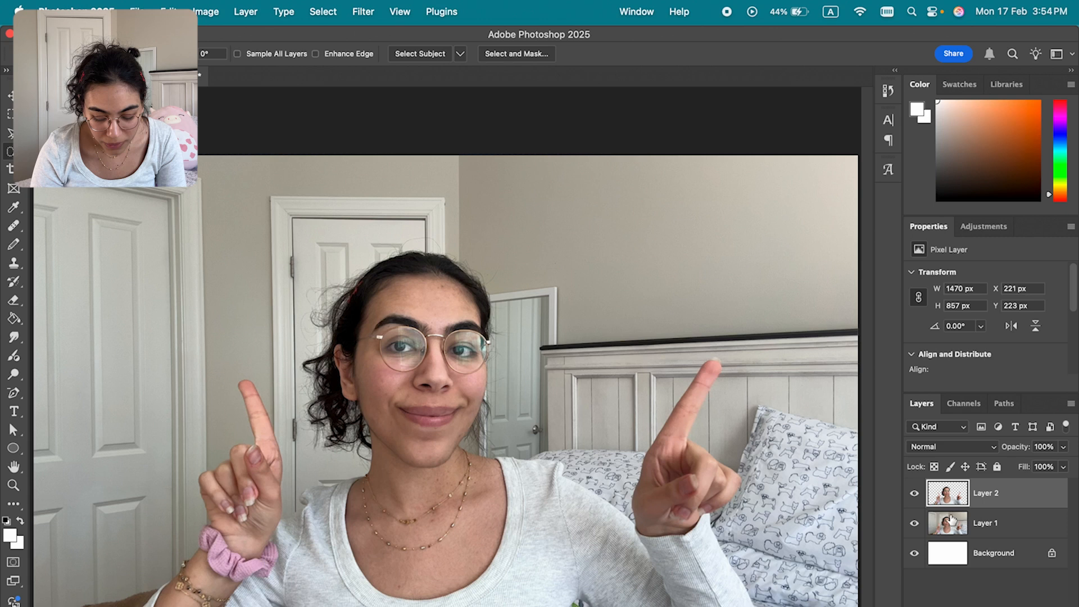
{"action": "left_click", "coordinate": [915, 524]}
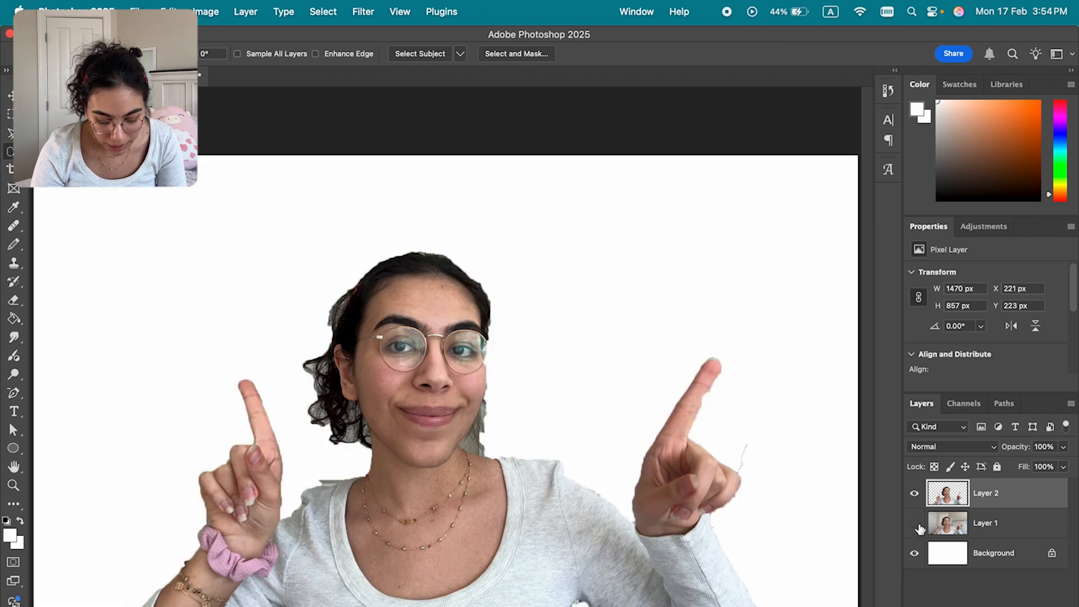
Show Layer 1 again and check the cutout by toggling the visibility of Layer 2.
{"action": "left_click", "coordinate": [915, 524]}
{"action": "left_click", "coordinate": [915, 493]}
{"action": "left_click", "coordinate": [915, 493]}
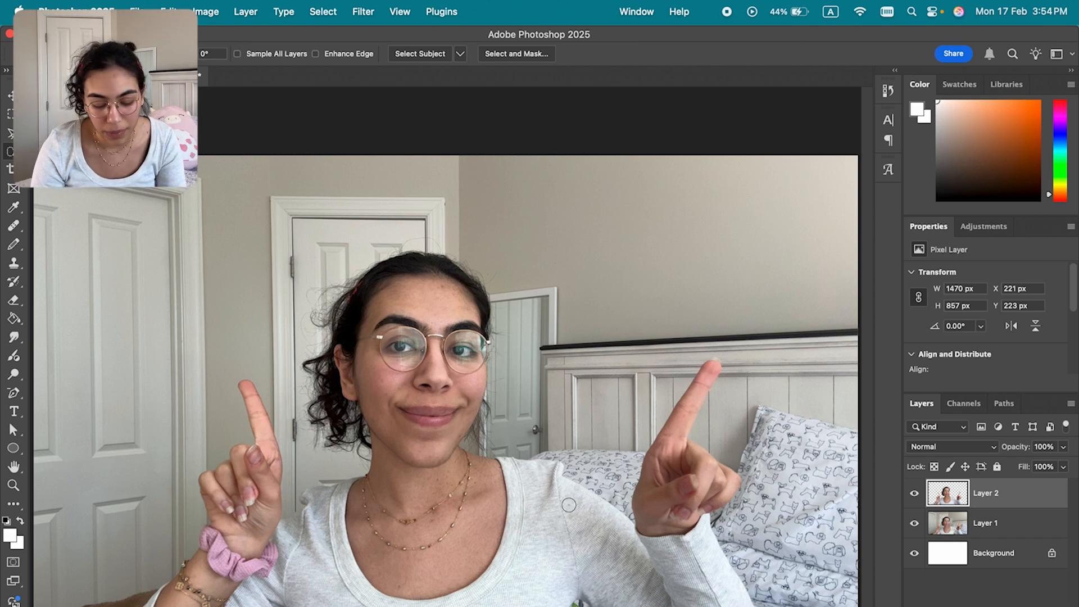
{"action": "scroll", "coordinate": [569, 505], "scroll_direction": "down", "scroll_amount": 2}
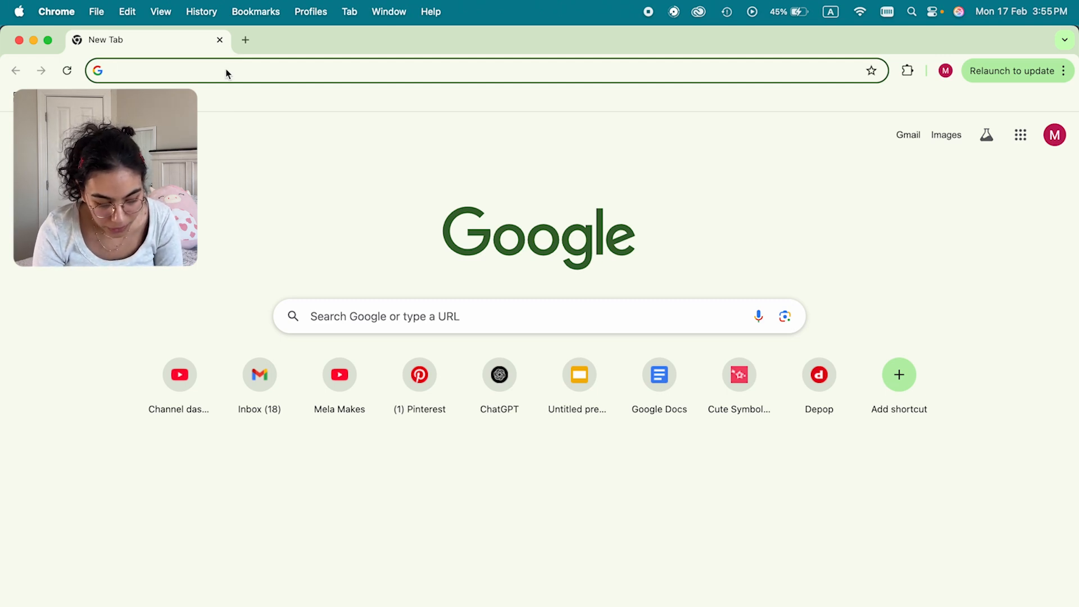
Search Google Images in Chrome for "photoshop icon" and copy the rounded Wikimedia Commons icon.
{"action": "type", "text": "photoshop o"}
{"action": "key", "text": "BackSpace"}
{"action": "type", "text": "i"}
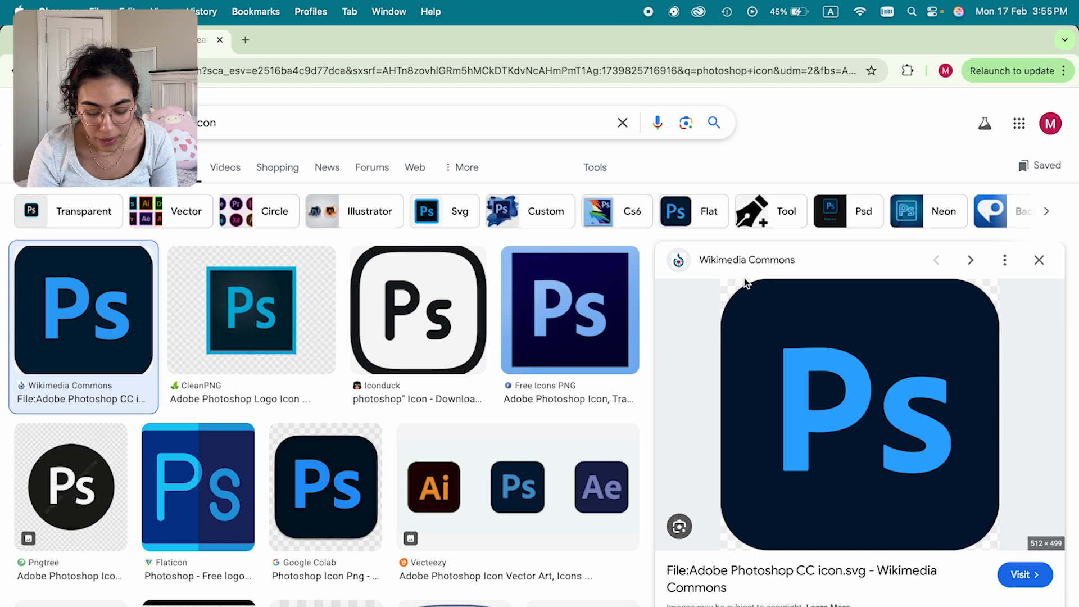
{"action": "right_click", "coordinate": [817, 412]}
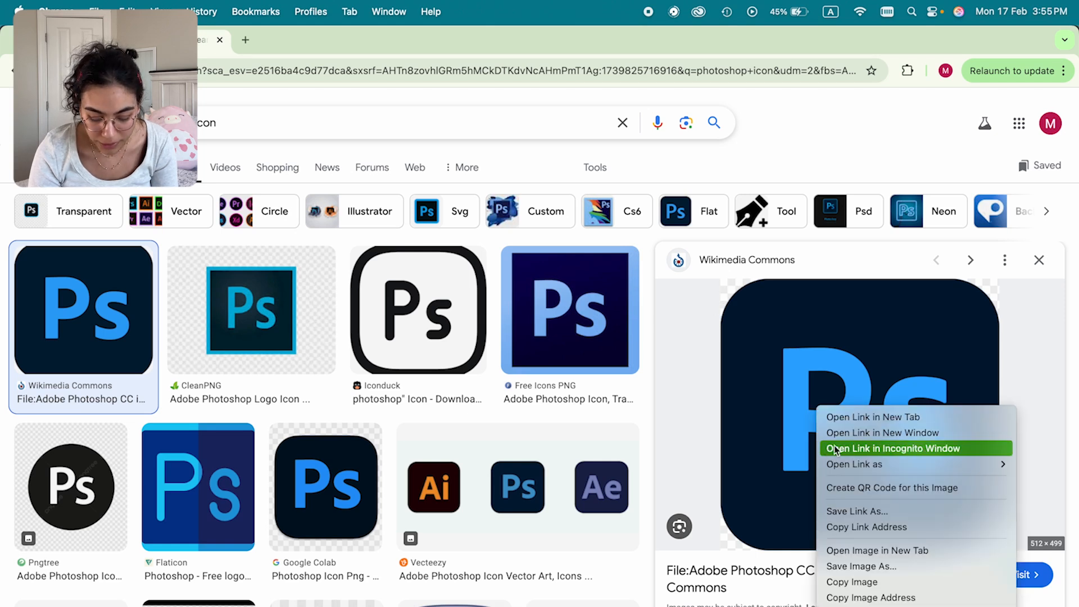
{"action": "left_click", "coordinate": [852, 527]}
{"action": "right_click", "coordinate": [779, 397]}
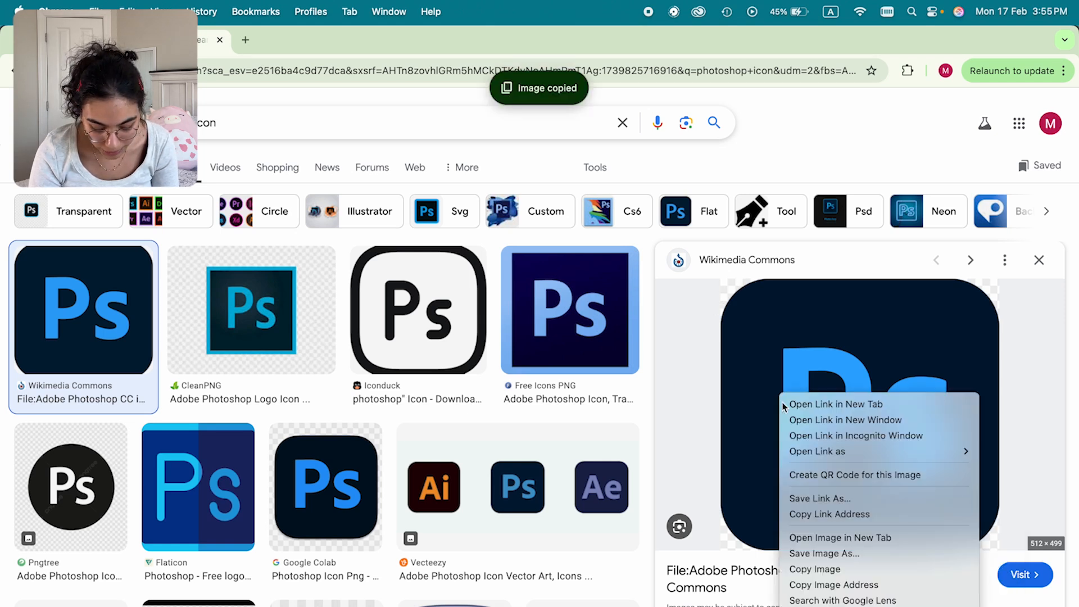
{"action": "left_click", "coordinate": [813, 572]}
Switch back to Photoshop and paste the copied Photoshop icon onto a new layer.
{"action": "key", "text": "ctrl+Up"}
{"action": "left_click", "coordinate": [601, 322]}
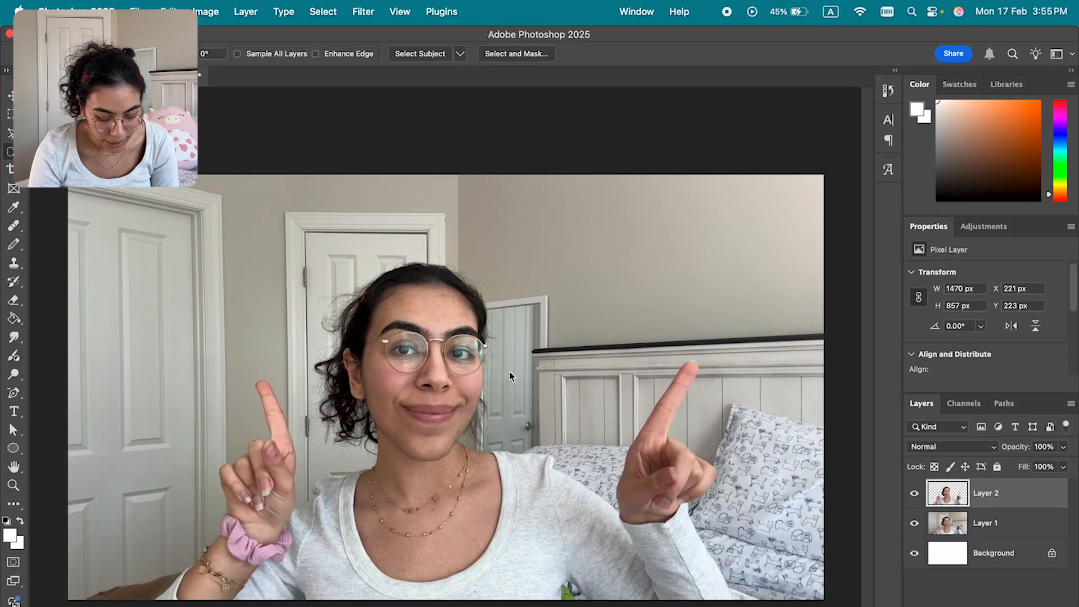
{"action": "key", "text": "super+v"}
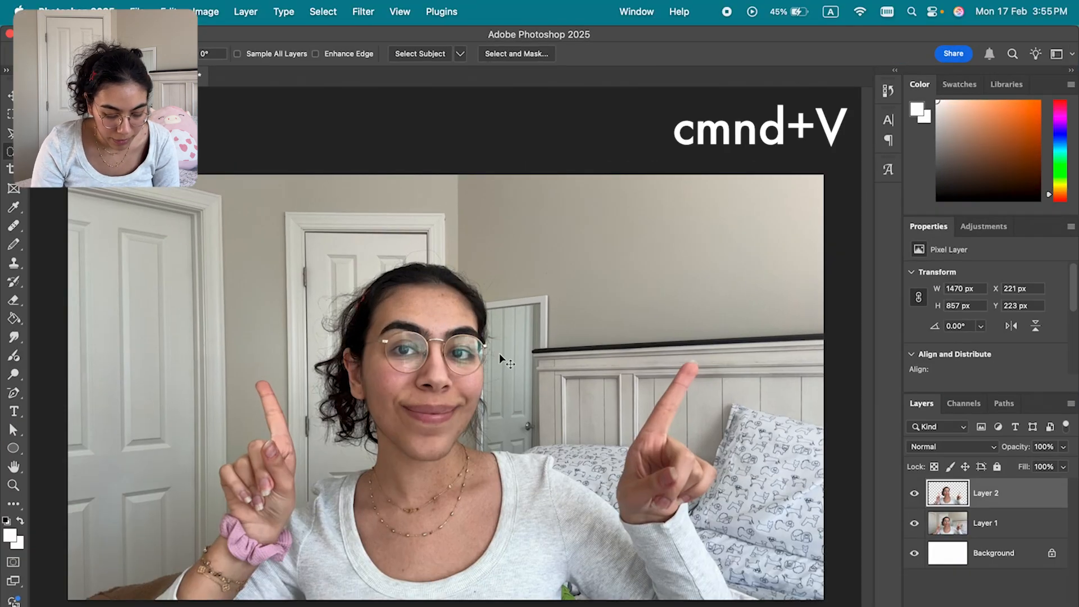
{"action": "left_click", "coordinate": [775, 431]}
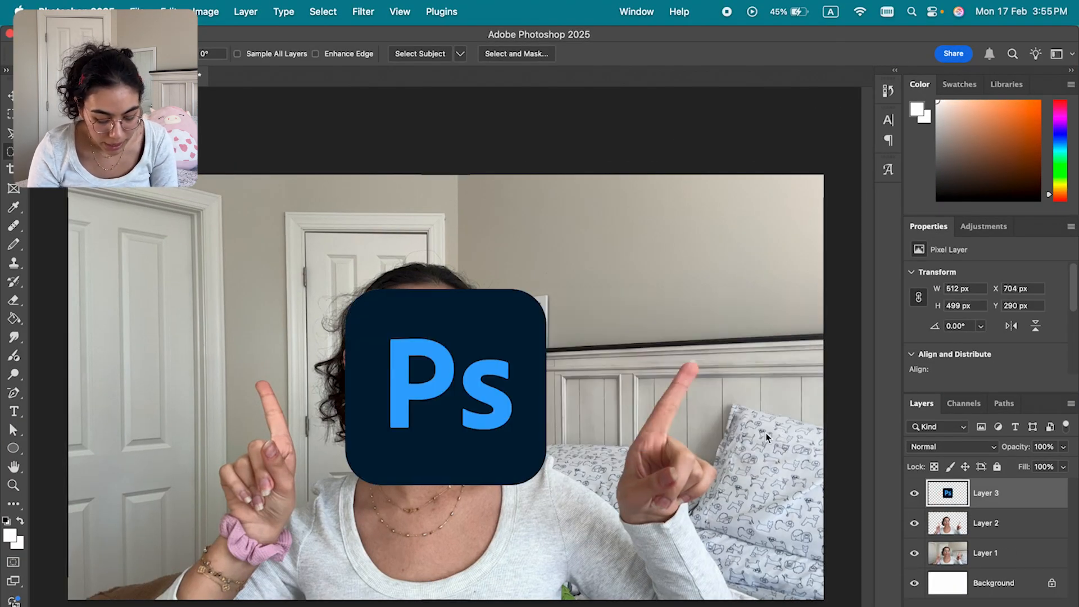
Move the Photoshop icon above the raised finger by the headboard, at about X 1348 px, Y 41 px.
{"action": "key", "text": "super+t"}
{"action": "left_click_drag", "start_coordinate": [477, 419], "coordinate": [710, 312]}
{"action": "key", "text": "Return"}
{"action": "key", "text": "w"}
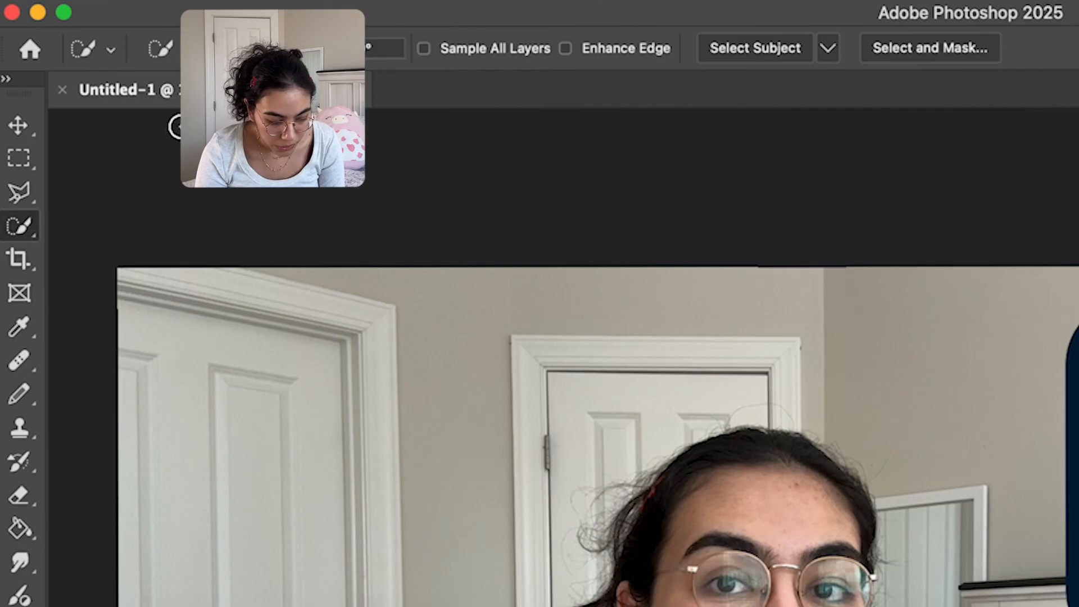
{"action": "left_click", "coordinate": [21, 127]}
{"action": "mouse_move", "coordinate": [1073, 349]}
{"action": "left_mouse_down"}
{"action": "mouse_move", "coordinate": [944, 600]}
{"action": "mouse_move", "coordinate": [1078, 247]}
{"action": "mouse_move", "coordinate": [1071, 371]}
{"action": "mouse_move", "coordinate": [1078, 343]}
{"action": "left_mouse_up"}
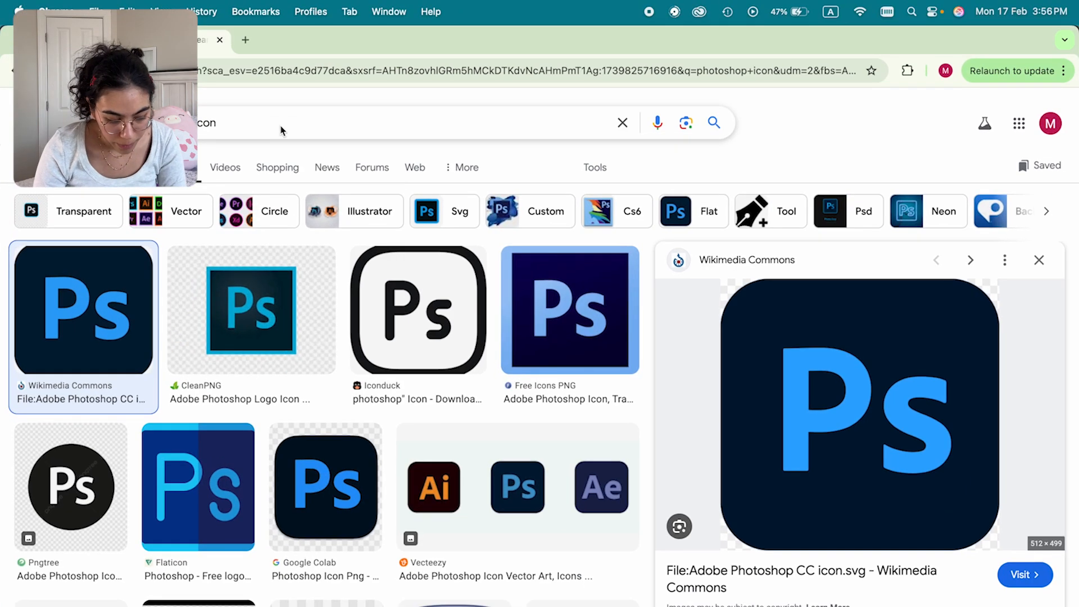
Search Google Images in Chrome for "illustrator icon" and copy the rounded Wikimedia Commons icon.
{"action": "left_click", "coordinate": [276, 119]}
{"action": "type", "text": "illustrator icon"}
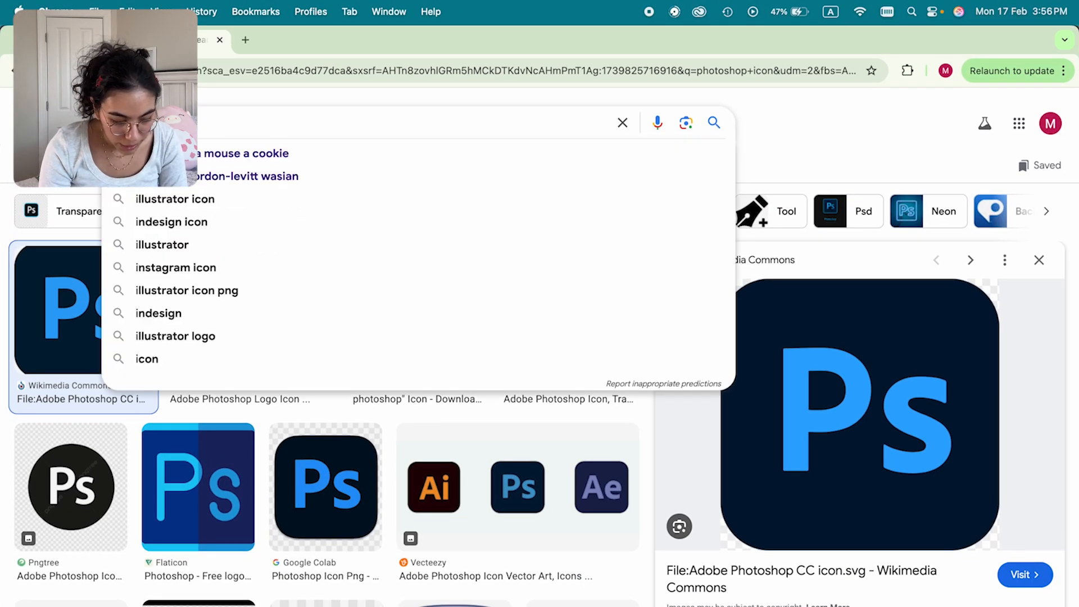
{"action": "key", "text": "Return"}
{"action": "left_click", "coordinate": [78, 309]}
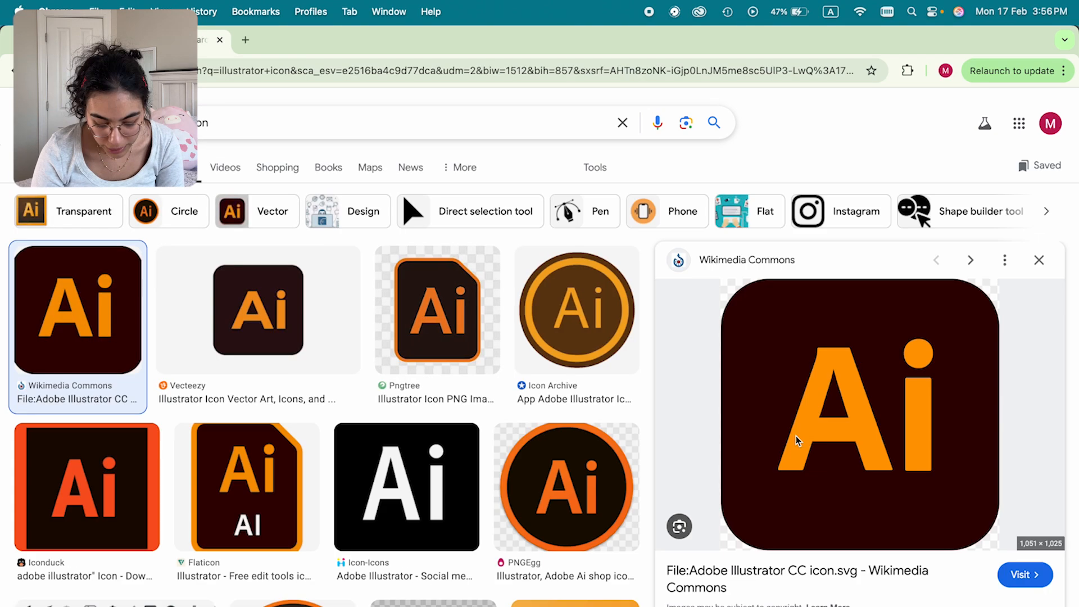
{"action": "right_click", "coordinate": [795, 441]}
{"action": "left_click", "coordinate": [849, 582]}
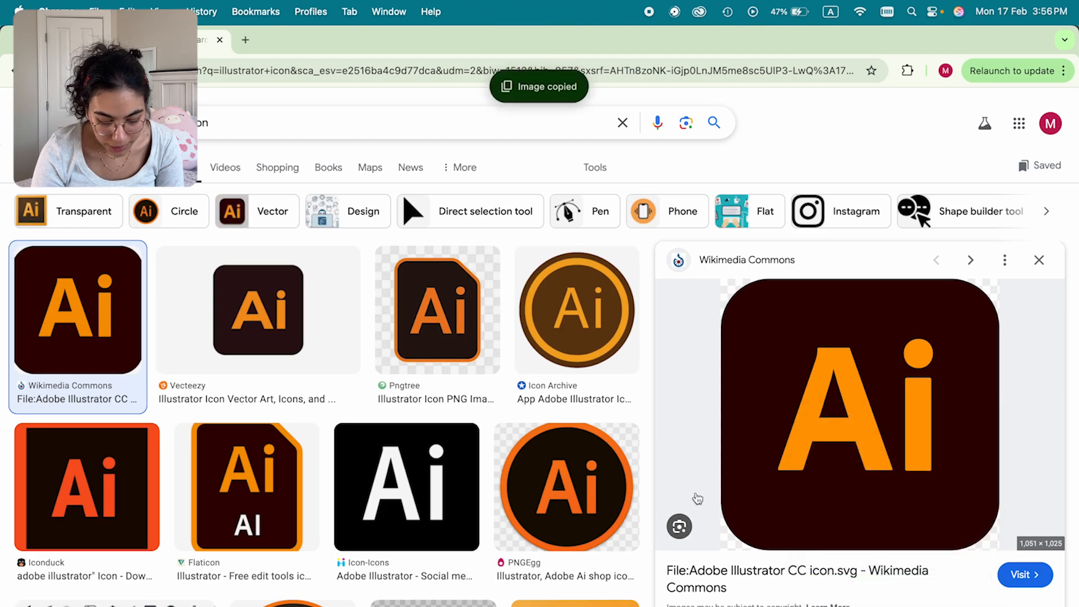
Return to Photoshop and paste the copied Illustrator icon onto a new layer.
{"action": "key", "text": "ctrl+Up"}
{"action": "left_click", "coordinate": [656, 253]}
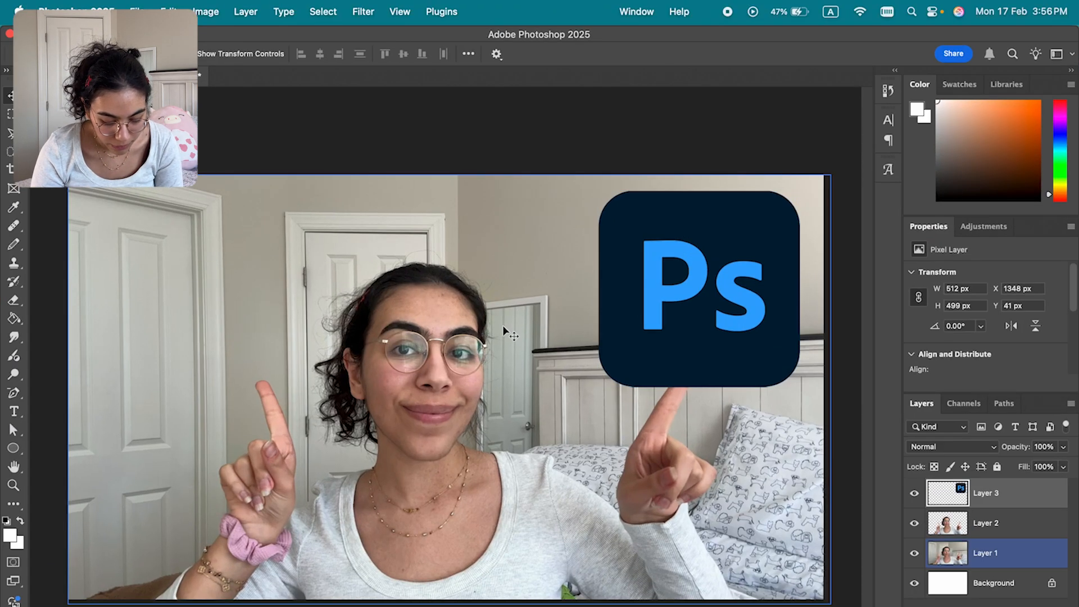
{"action": "key", "text": "super+v"}
{"action": "left_click", "coordinate": [774, 431]}
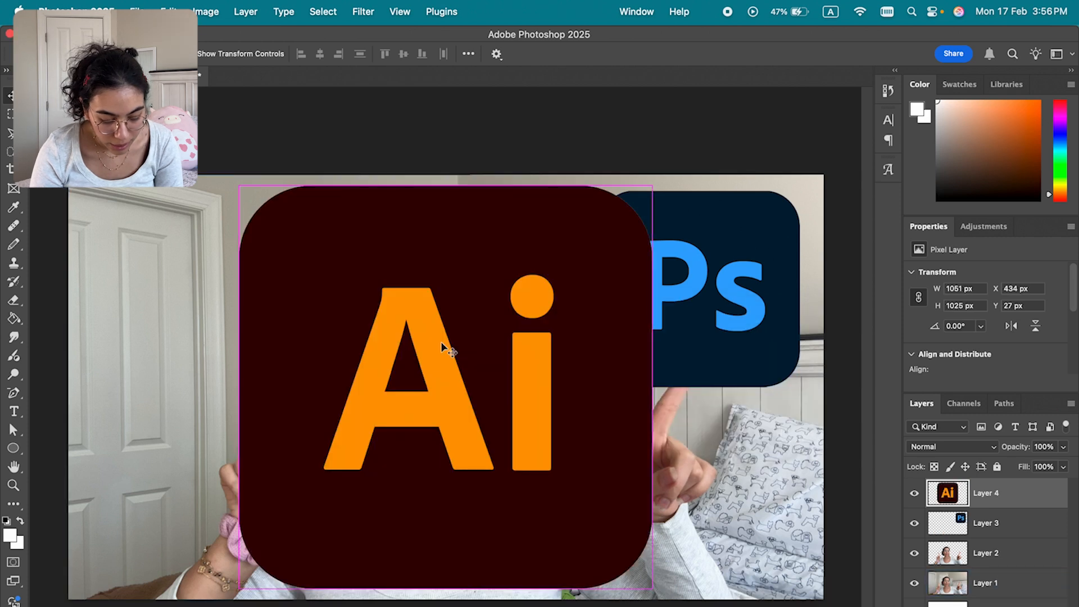
Scale the Illustrator icon to about 43% above the finger by the doors, and shift the Photoshop icon lower over the other finger.
{"action": "key", "text": "super+t"}
{"action": "left_click_drag", "start_coordinate": [239, 185], "coordinate": [475, 412]}
{"action": "left_click_drag", "start_coordinate": [578, 550], "coordinate": [212, 345]}
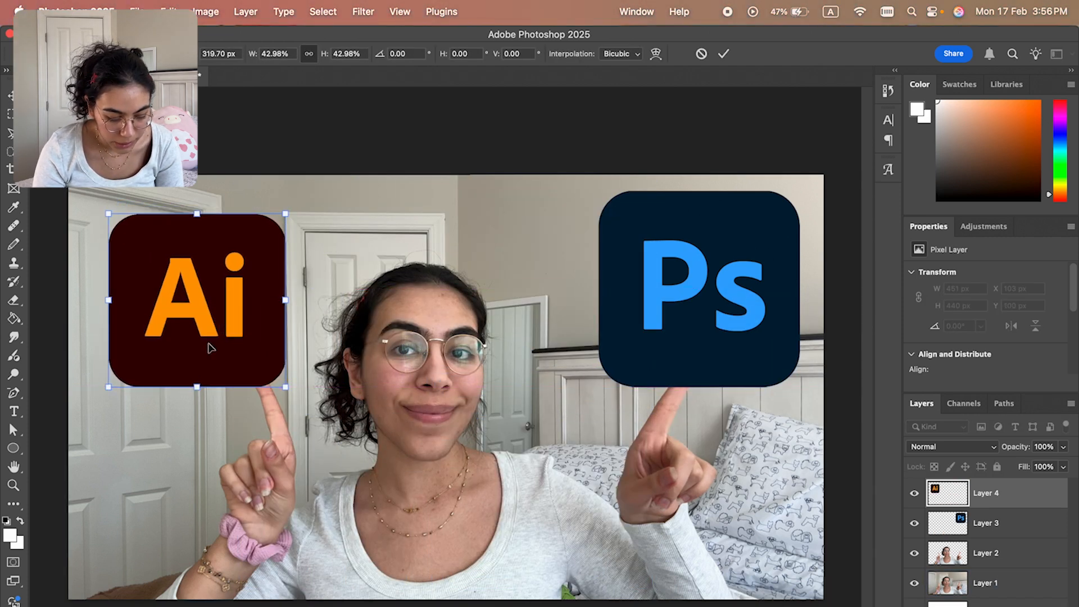
{"action": "key", "text": "Return"}
{"action": "left_click_drag", "start_coordinate": [693, 379], "coordinate": [682, 390]}
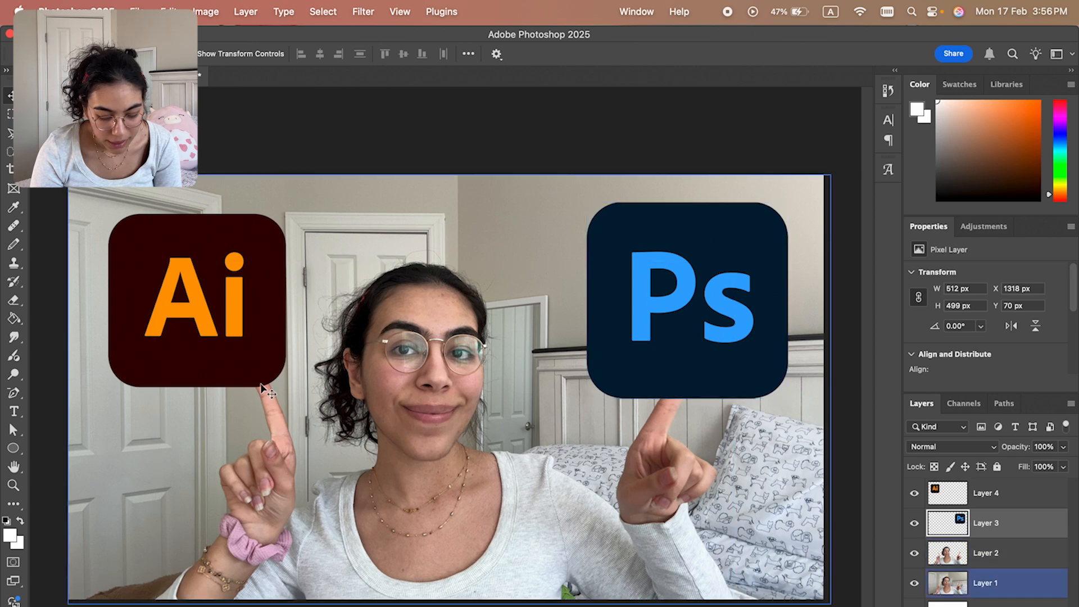
Select Layer 3 and Layer 4 together and move both icon layers beneath the woman's cutout on Layer 2.
{"action": "left_click", "coordinate": [1012, 502]}
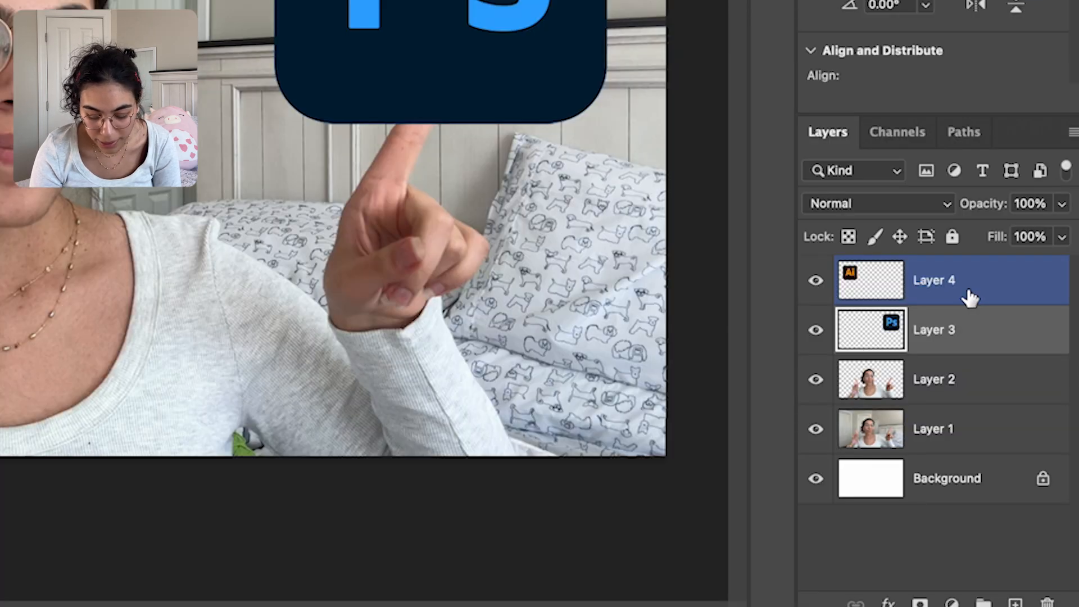
{"action": "left_click", "coordinate": [966, 290], "text": "shift"}
{"action": "left_click", "coordinate": [974, 387]}
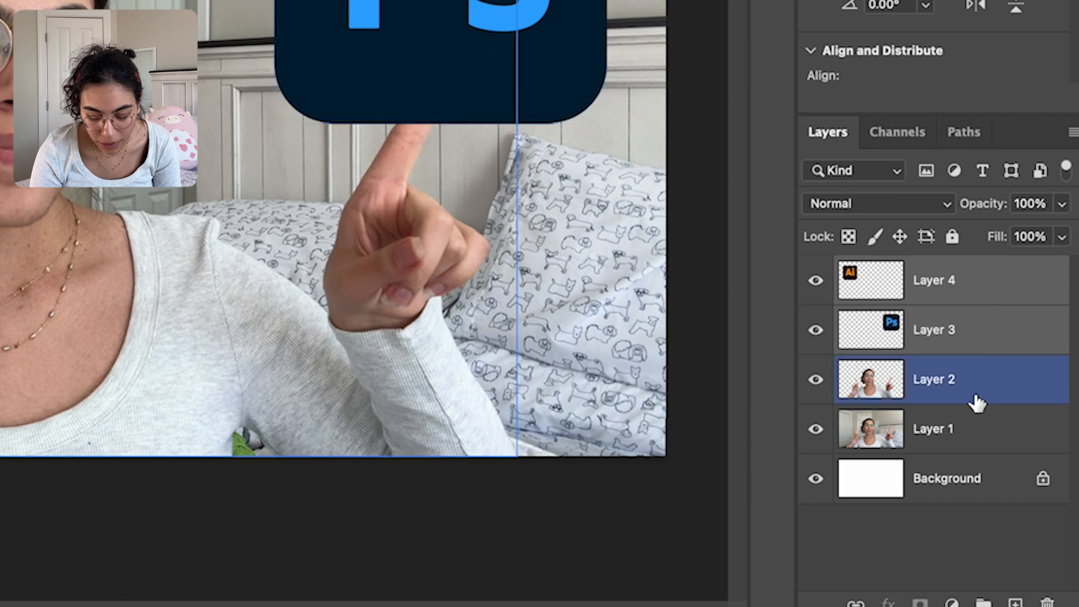
{"action": "left_click", "coordinate": [976, 348]}
{"action": "left_click", "coordinate": [976, 272], "text": "shift"}
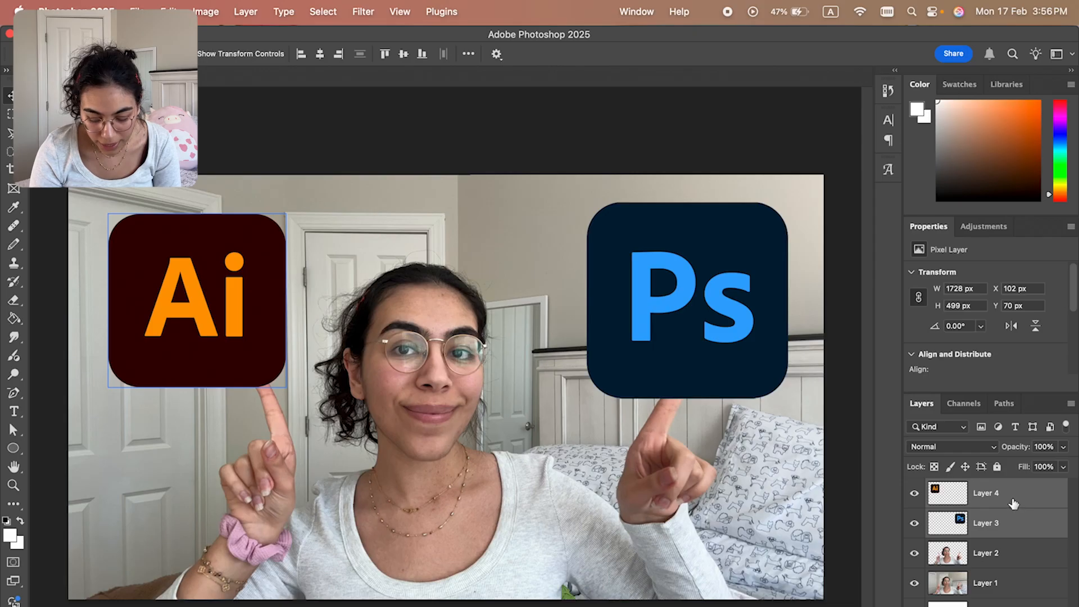
{"action": "left_click_drag", "start_coordinate": [1013, 503], "coordinate": [987, 572]}
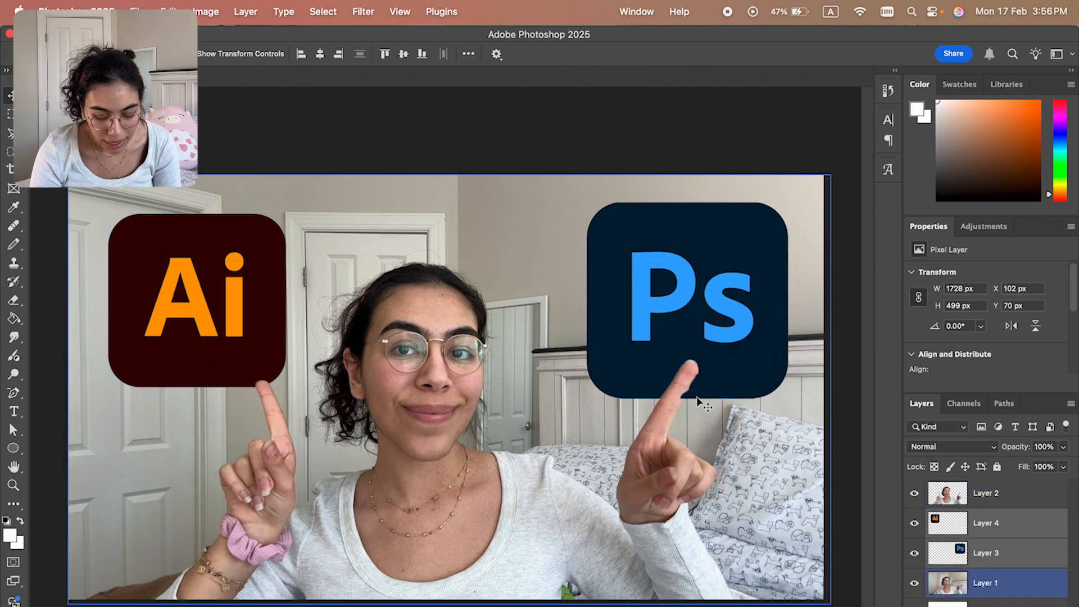
Scale the Photoshop icon to about 77%, rotate it about -9.9° and rest it just above the fingertip.
{"action": "scroll", "coordinate": [697, 394], "scroll_direction": "up", "scroll_amount": 5}
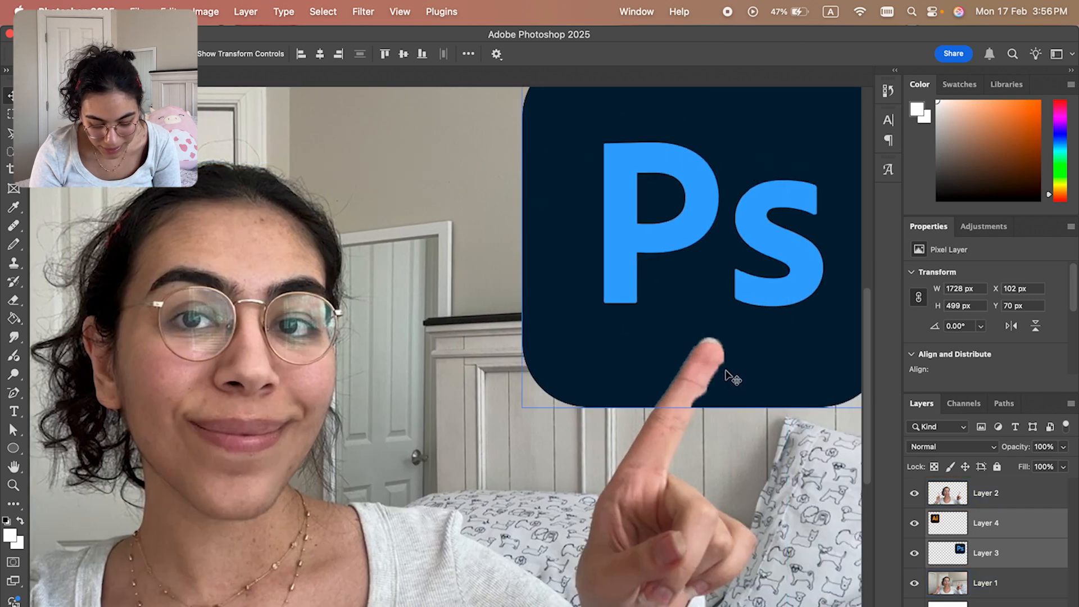
{"action": "scroll", "coordinate": [709, 411], "scroll_direction": "down", "scroll_amount": 3}
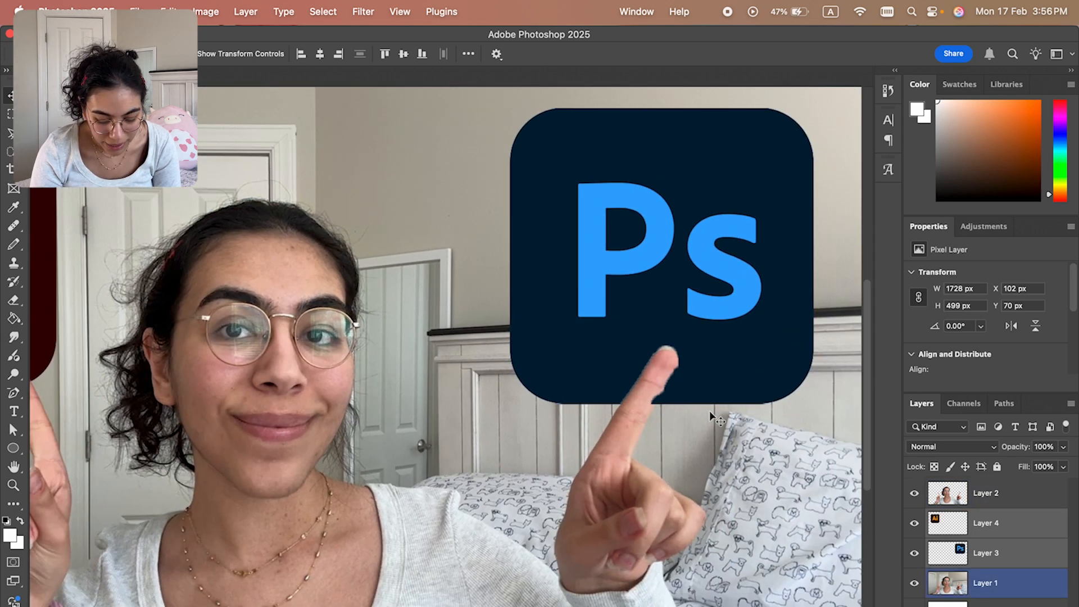
{"action": "scroll", "coordinate": [710, 411], "scroll_direction": "down", "scroll_amount": 2}
{"action": "left_click", "coordinate": [701, 328]}
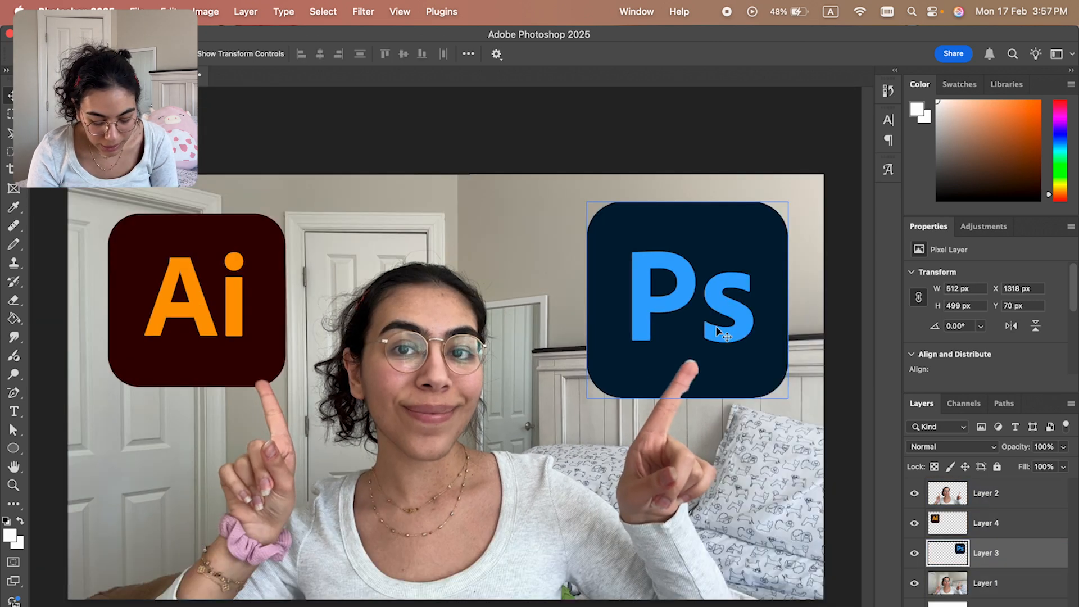
{"action": "key", "text": "super+t"}
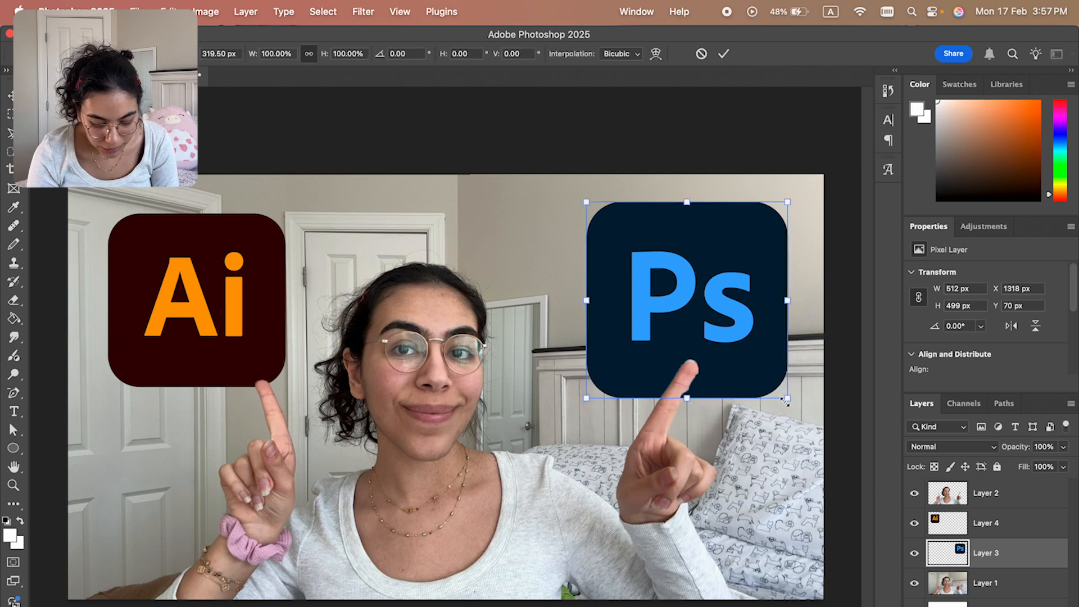
{"action": "left_click_drag", "start_coordinate": [787, 398], "coordinate": [741, 353]}
{"action": "left_click_drag", "start_coordinate": [688, 302], "coordinate": [719, 313]}
{"action": "left_click_drag", "start_coordinate": [784, 208], "coordinate": [769, 194]}
{"action": "mouse_move", "coordinate": [694, 315]}
{"action": "left_mouse_down"}
{"action": "mouse_move", "coordinate": [703, 288]}
{"action": "mouse_move", "coordinate": [682, 306]}
{"action": "left_mouse_up"}
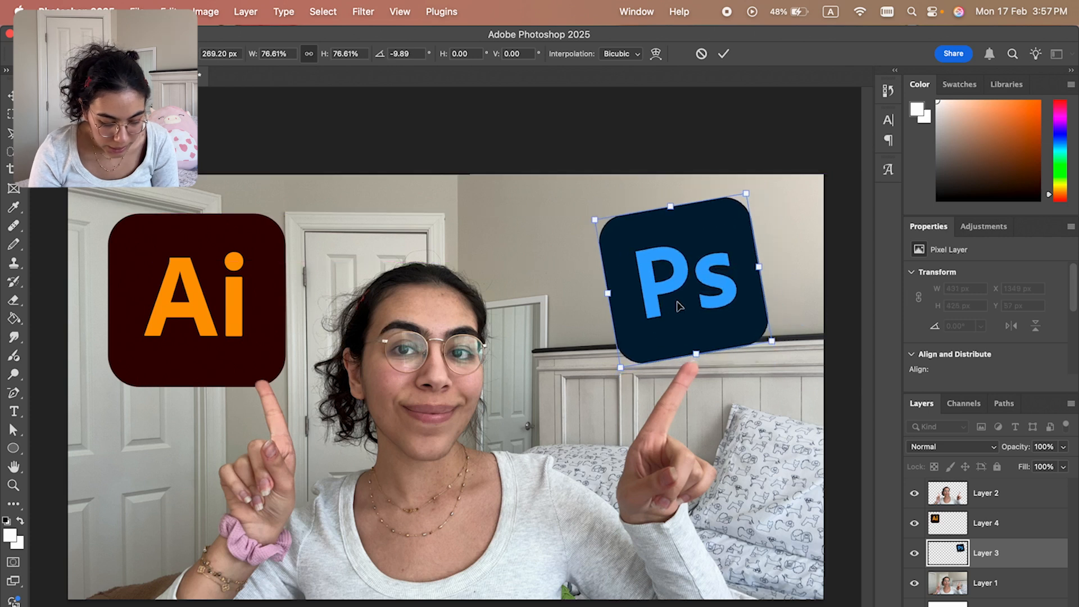
{"action": "key", "text": "Return"}
Rotate the Illustrator icon slightly clockwise behind the raised fingertip.
{"action": "left_click", "coordinate": [194, 295]}
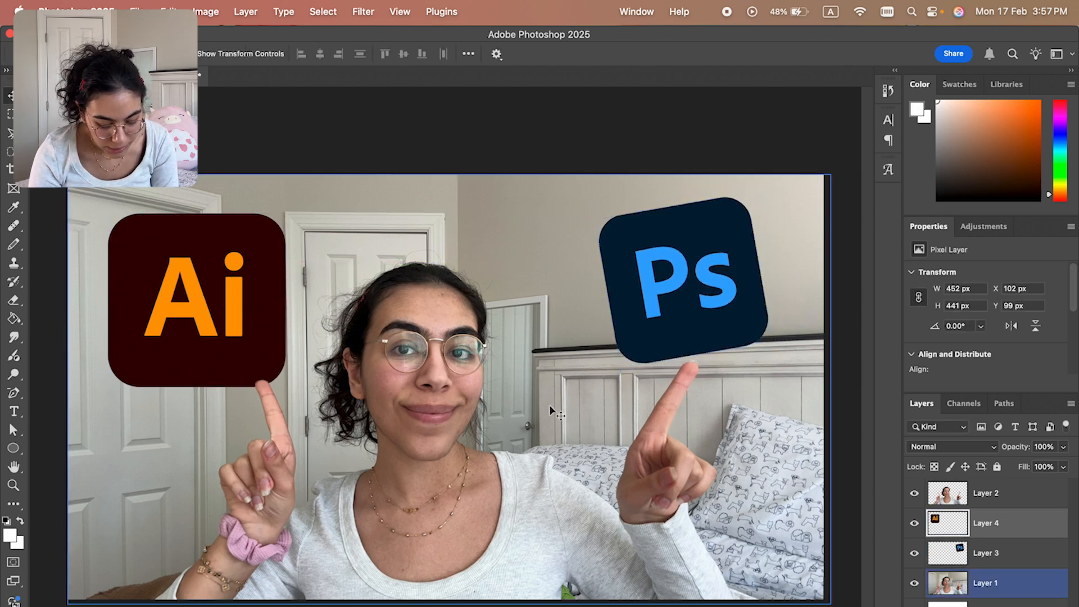
{"action": "key", "text": "super+t"}
{"action": "left_click_drag", "start_coordinate": [299, 205], "coordinate": [312, 220]}
{"action": "key", "text": "Return"}
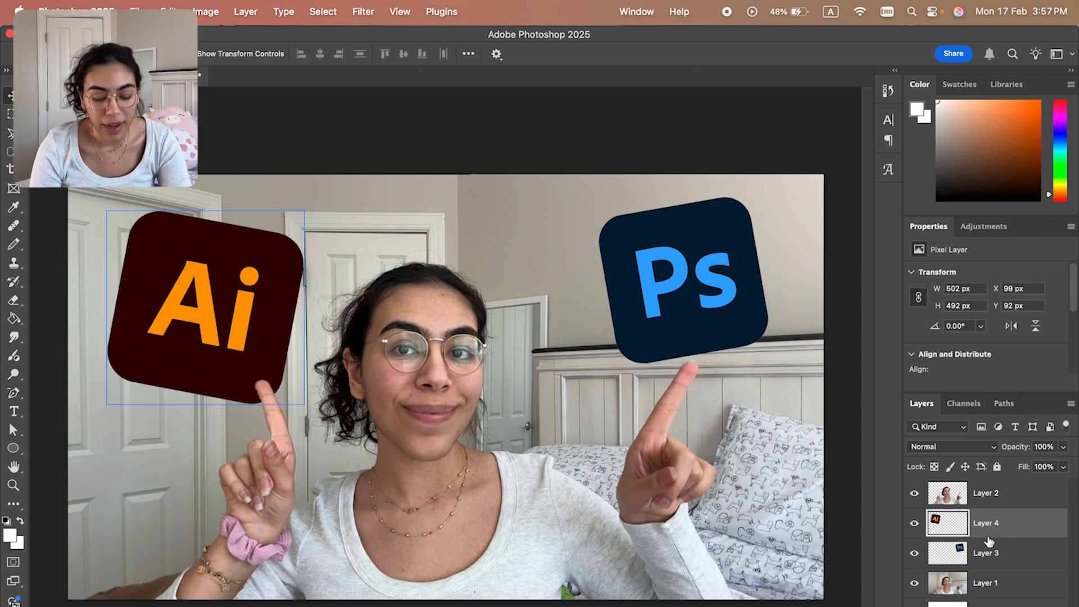
Select the whole Illustrator icon on Layer 4 with the Quick Selection tool, following its rounded edges.
{"action": "left_click", "coordinate": [988, 553]}
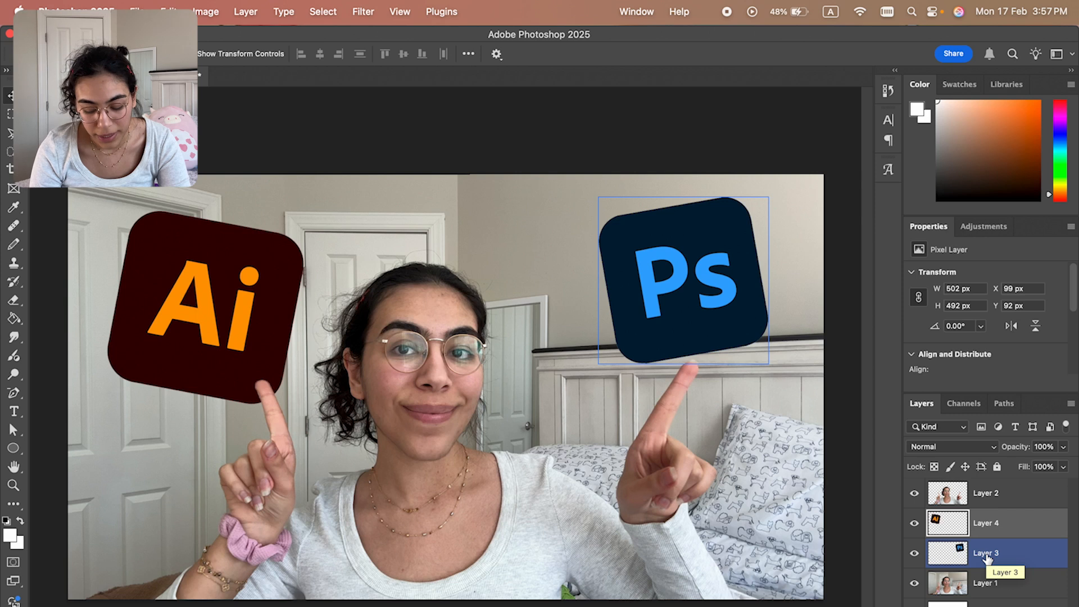
{"action": "left_click", "coordinate": [984, 529]}
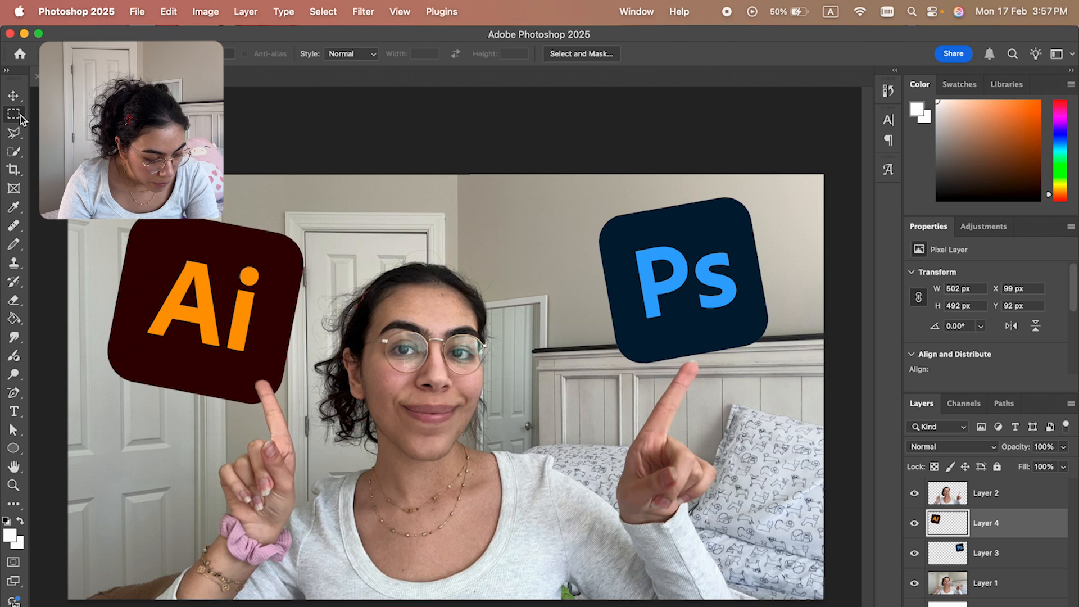
{"action": "left_click", "coordinate": [20, 153]}
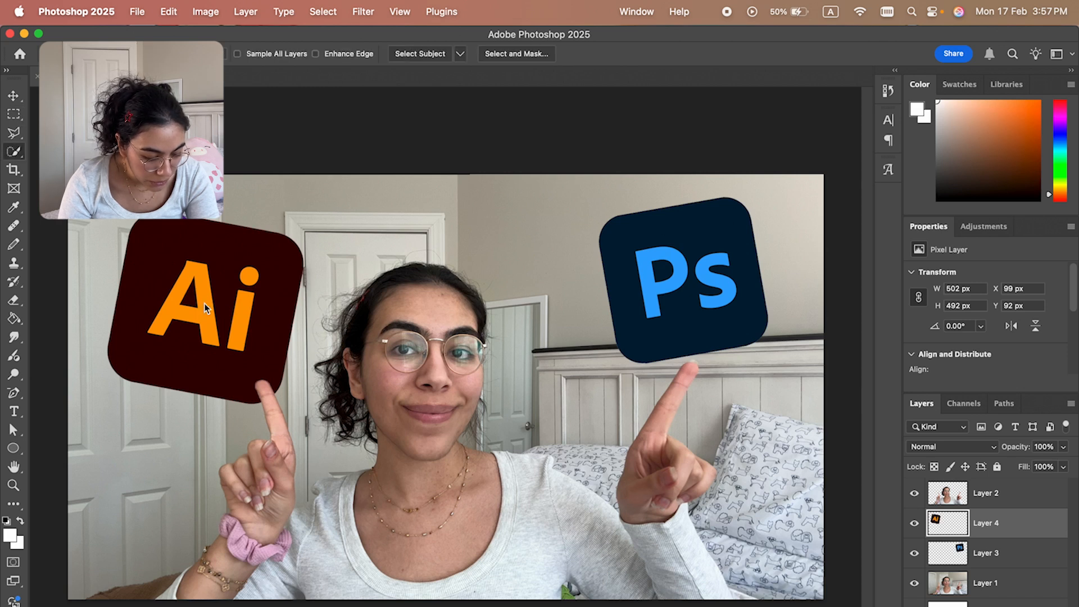
{"action": "left_click_drag", "start_coordinate": [206, 273], "coordinate": [183, 381]}
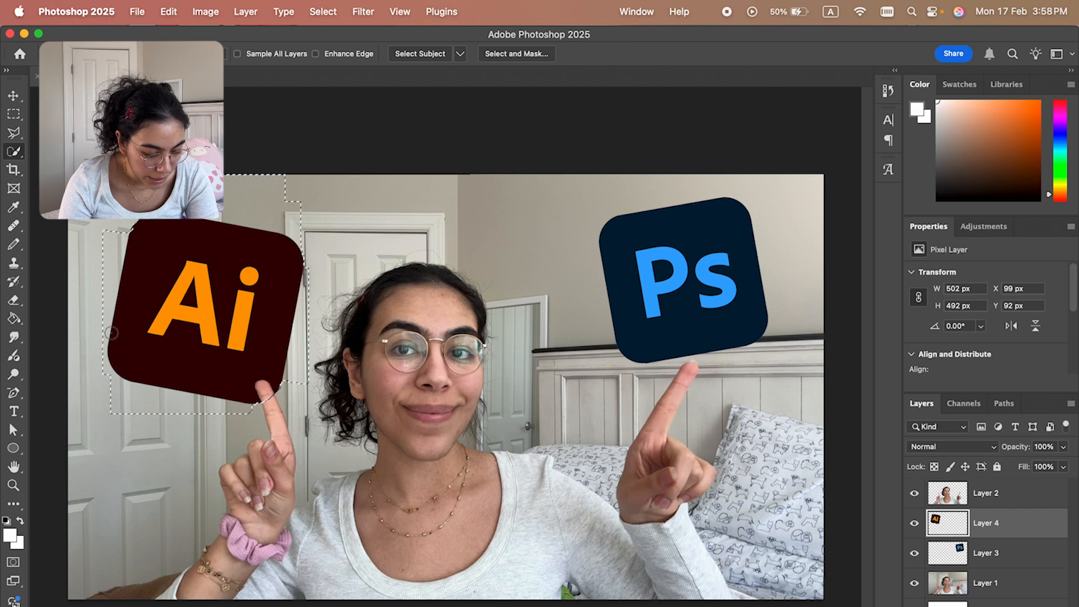
{"action": "left_click_drag", "start_coordinate": [267, 396], "coordinate": [156, 228]}
{"action": "left_click_drag", "start_coordinate": [233, 324], "coordinate": [234, 324]}
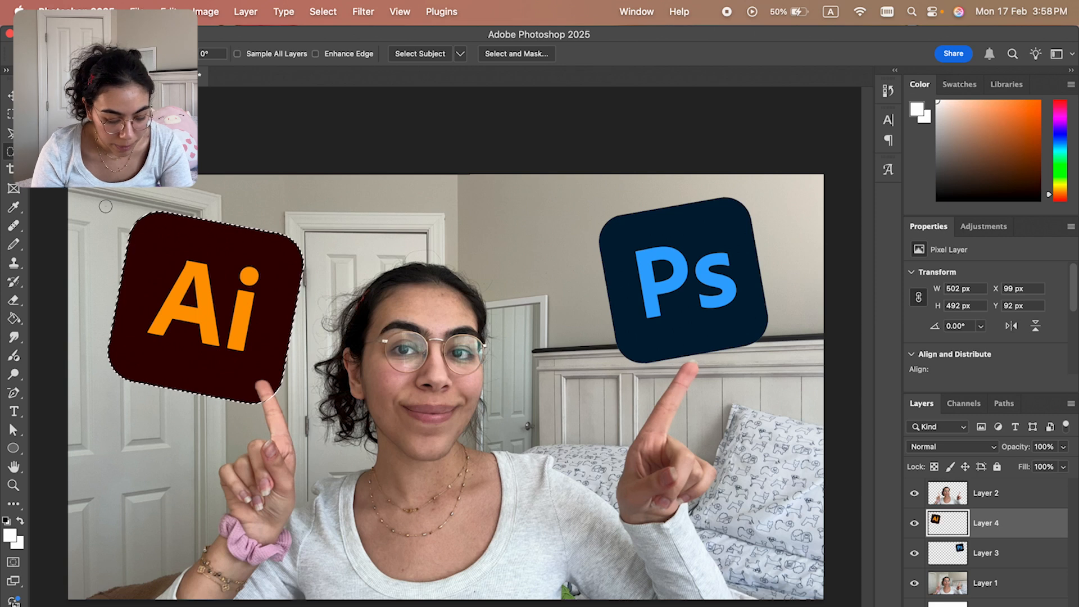
Expand the selection around the Illustrator icon by 12 pixels.
{"action": "left_click", "coordinate": [326, 13]}
{"action": "mouse_move", "coordinate": [356, 227]}
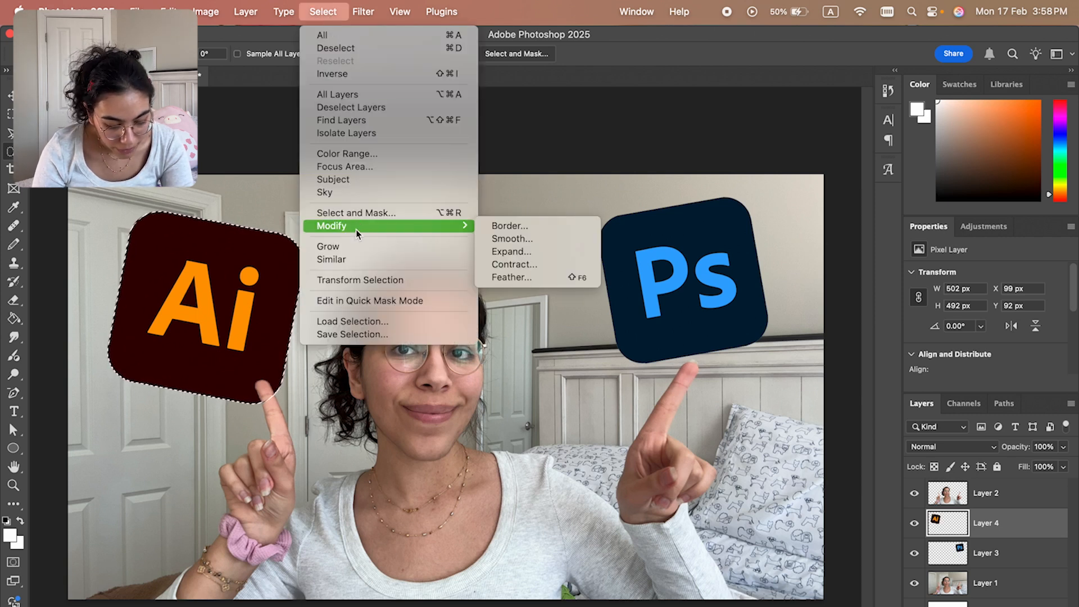
{"action": "left_click", "coordinate": [541, 251]}
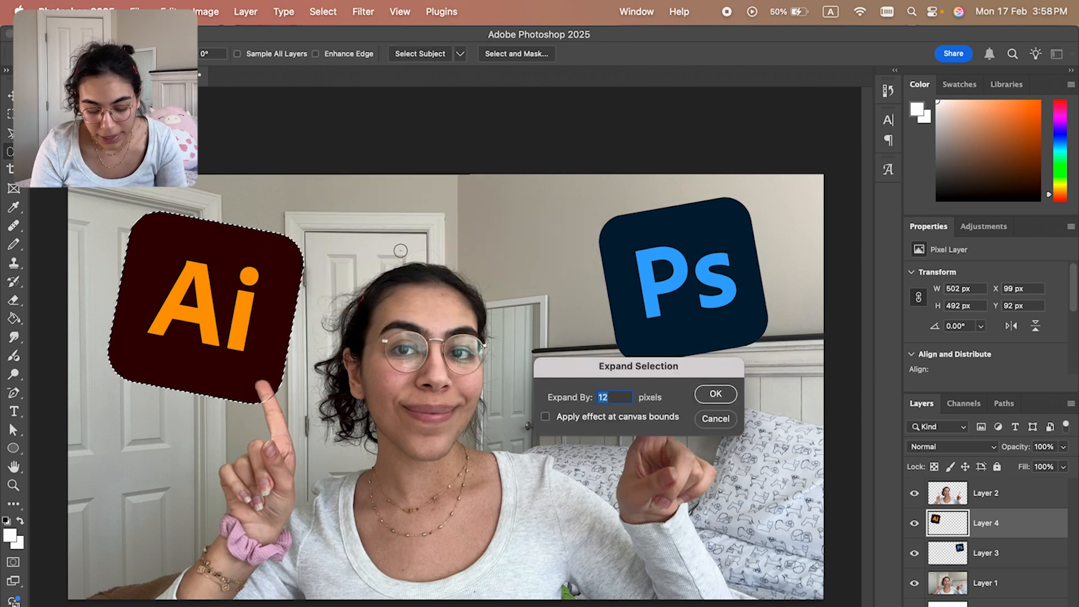
{"action": "left_click", "coordinate": [622, 398]}
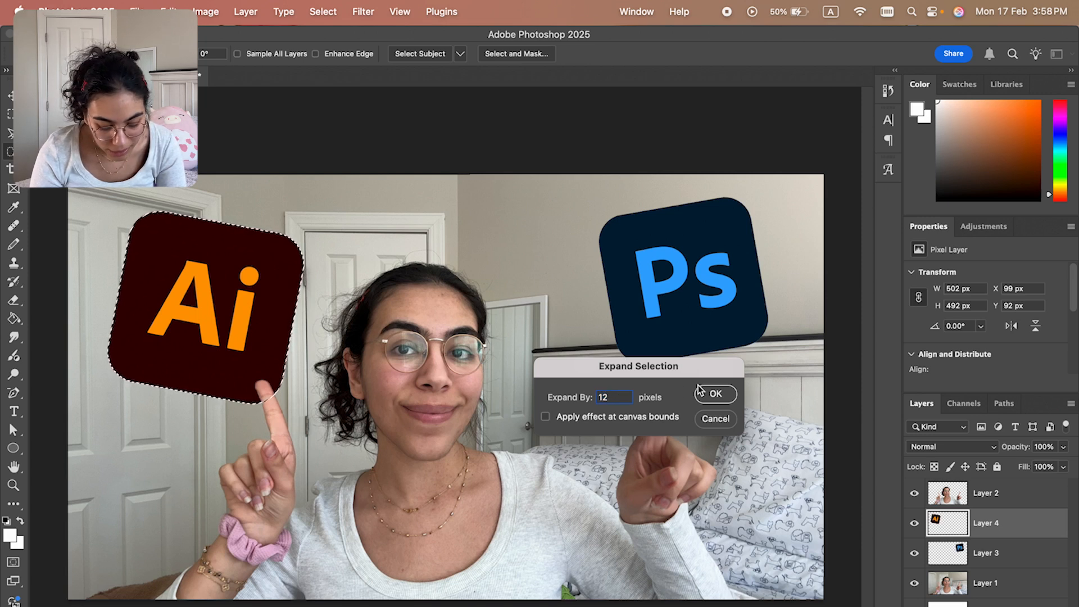
{"action": "left_click", "coordinate": [715, 394]}
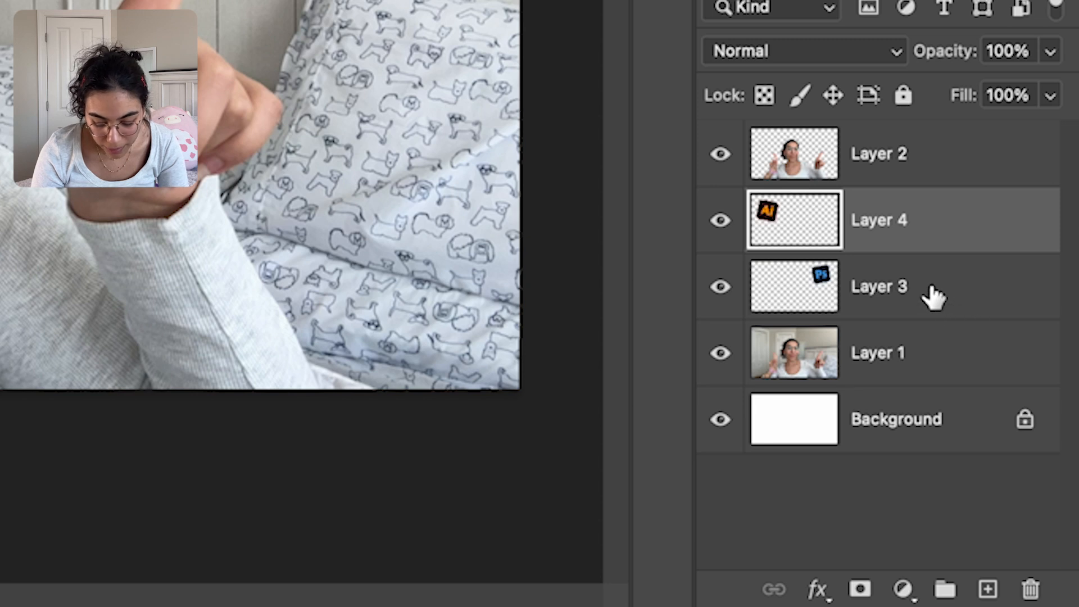
Add a new layer beneath the Illustrator icon, fill the expanded selection with white using the Paint Bucket, and deselect.
{"action": "left_click", "coordinate": [932, 295]}
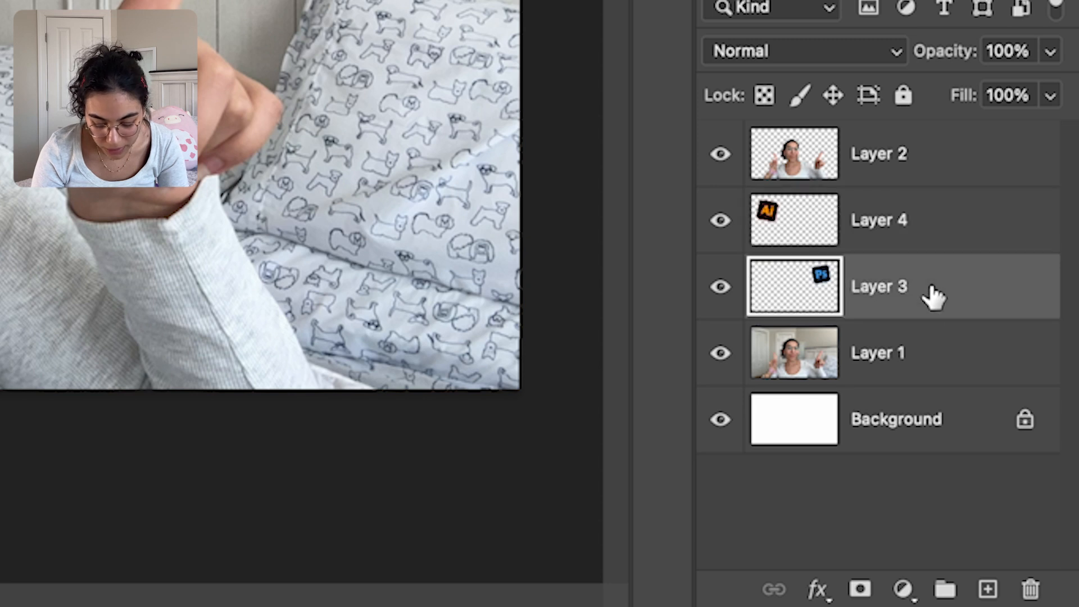
{"action": "left_click", "coordinate": [988, 589]}
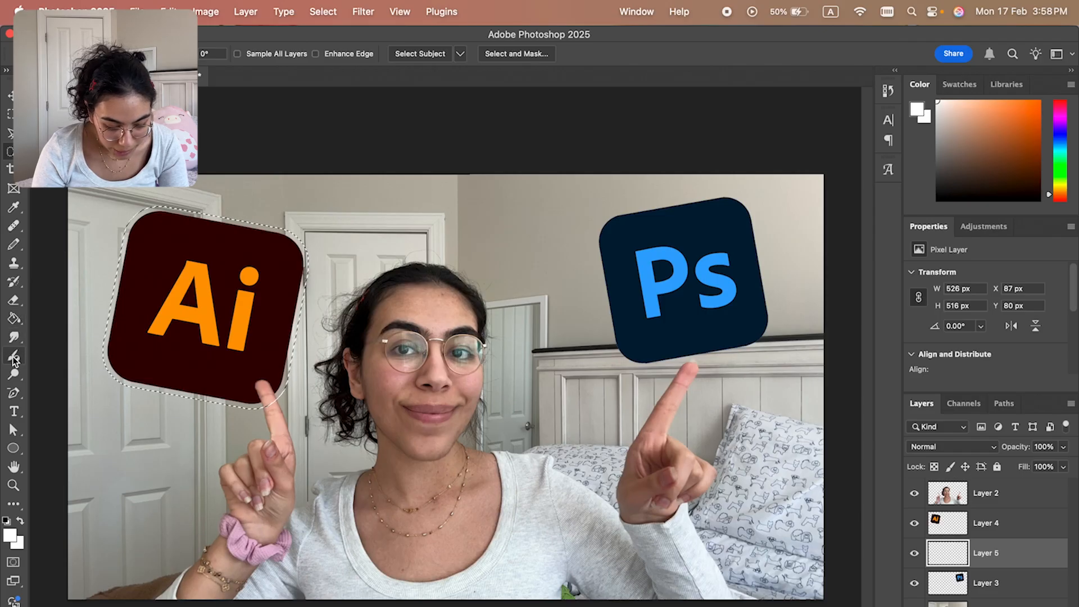
{"action": "left_click", "coordinate": [14, 321]}
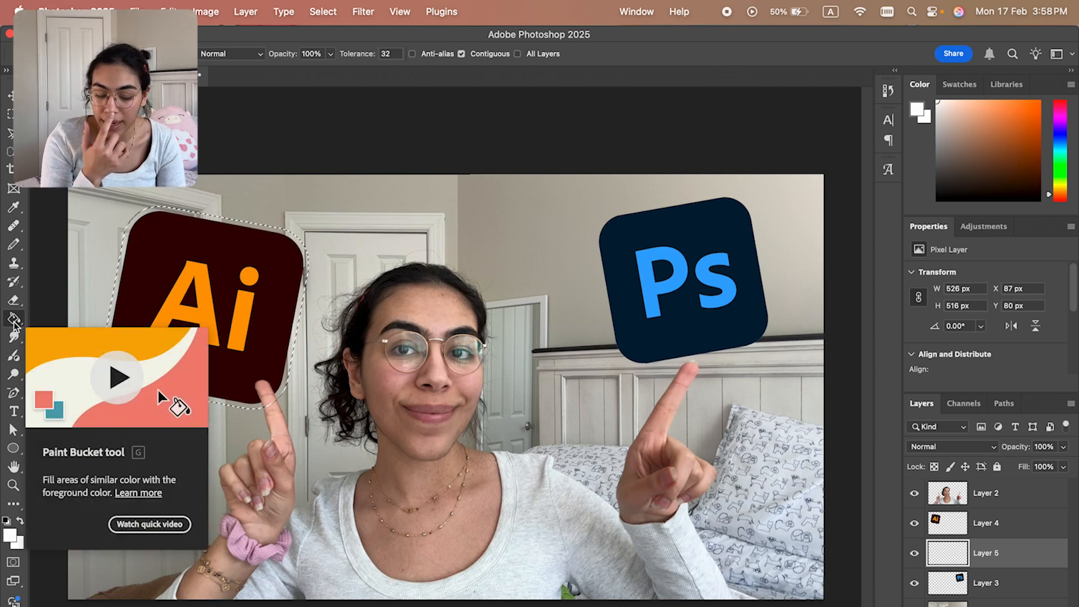
{"action": "left_click", "coordinate": [144, 230]}
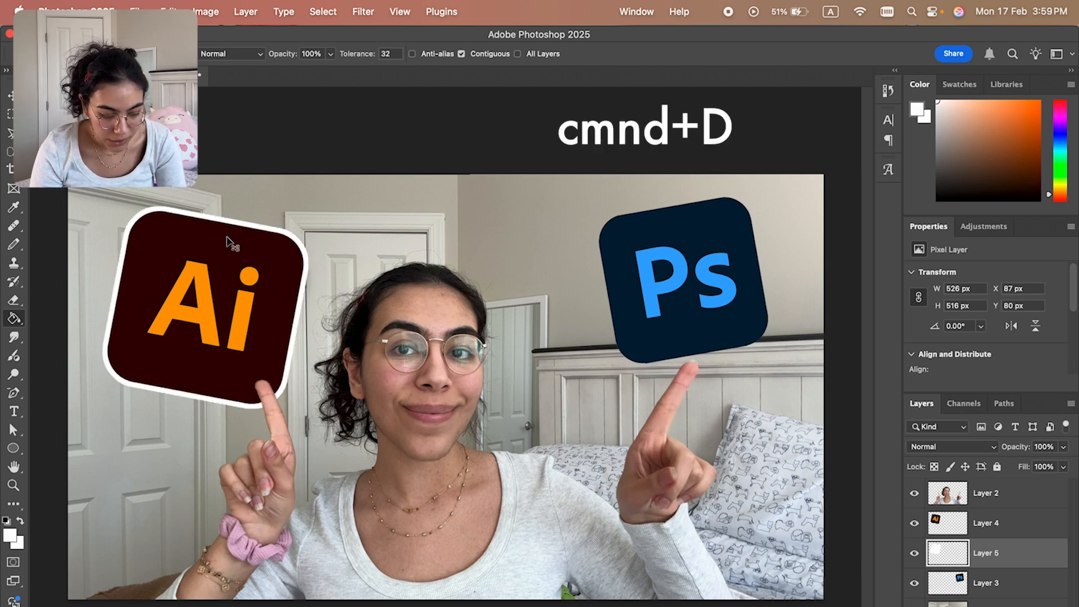
{"action": "key", "text": "super+d"}
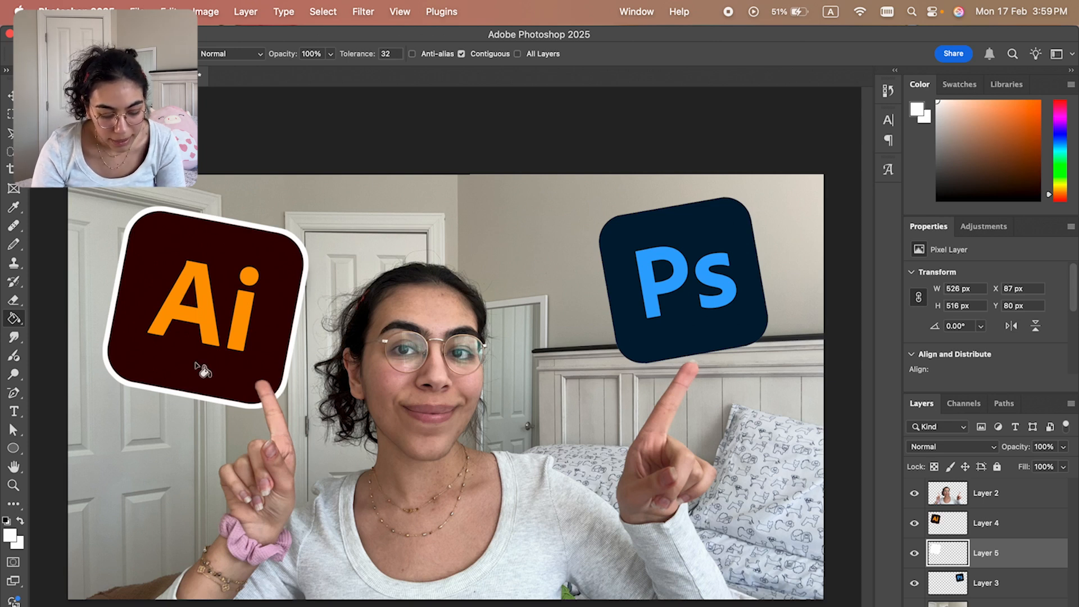
Merge the Illustrator icon on Layer 4 with its white outline layer, Layer 5.
{"action": "left_click", "coordinate": [1007, 594]}
{"action": "left_click", "coordinate": [990, 553]}
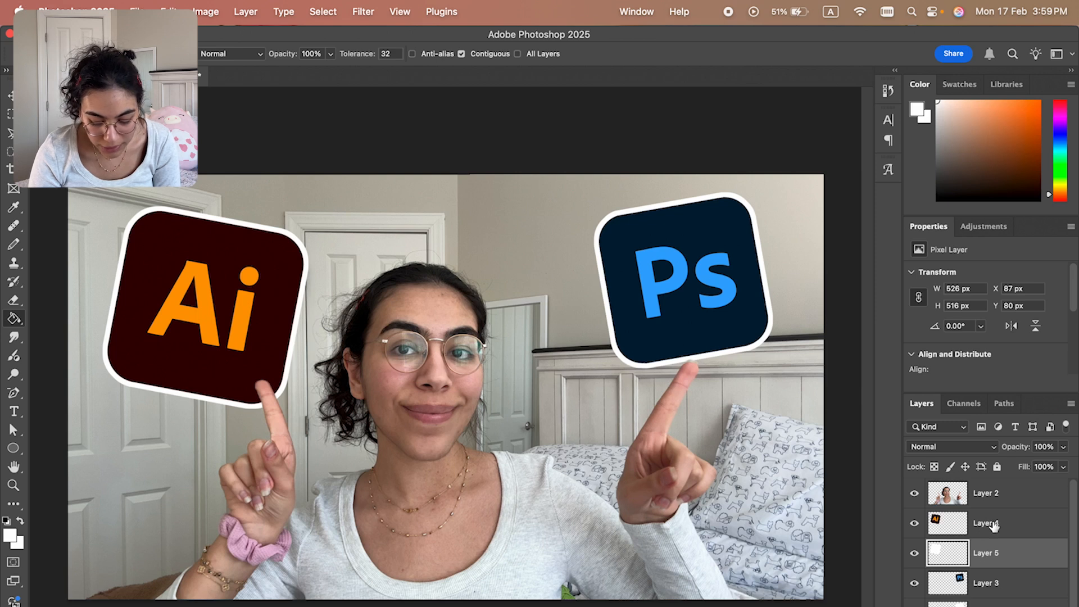
{"action": "left_click", "coordinate": [993, 525], "text": "shift"}
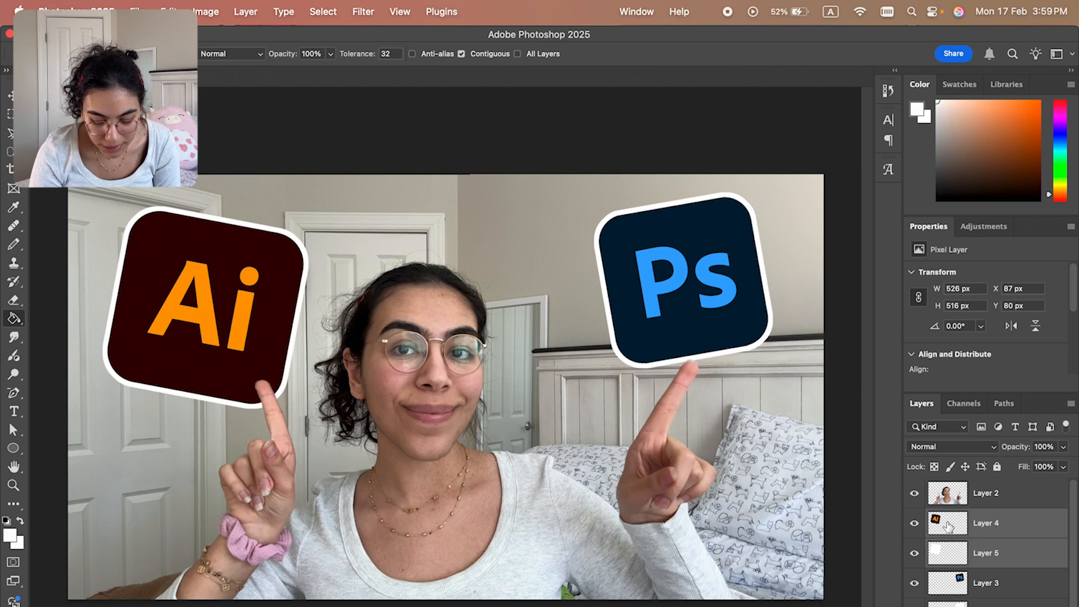
{"action": "right_click", "coordinate": [987, 530]}
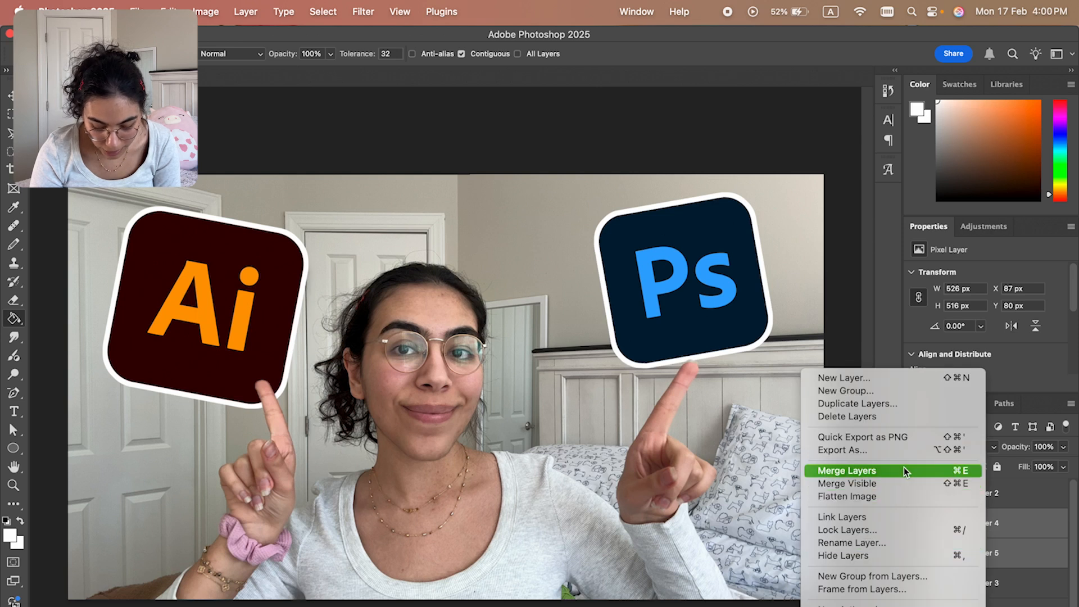
{"action": "left_click", "coordinate": [924, 471]}
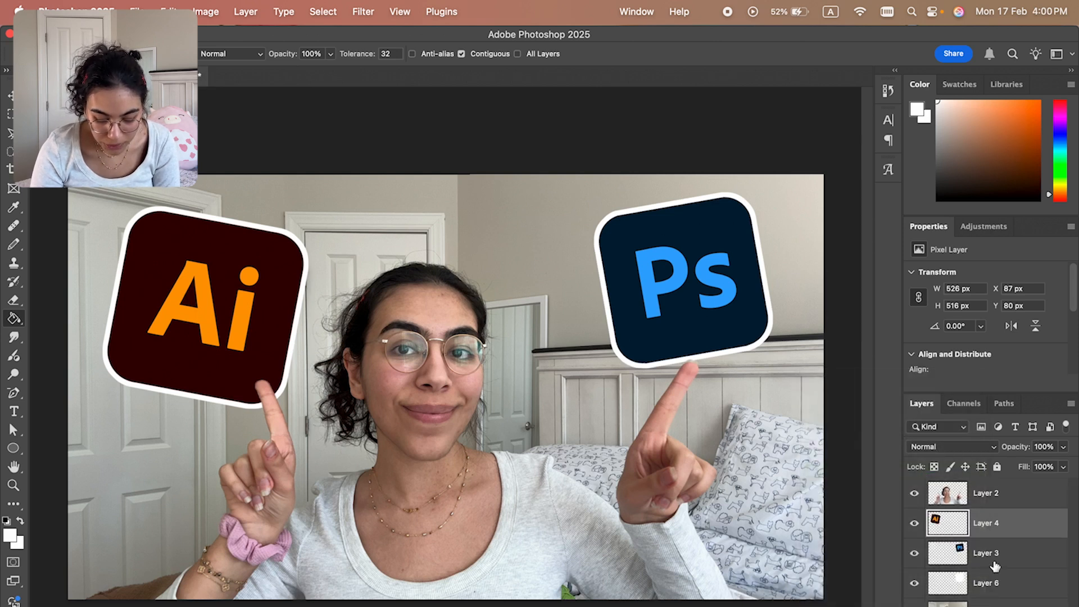
Merge the Photoshop icon on Layer 3 with its white outline layer, Layer 6.
{"action": "left_click", "coordinate": [994, 566]}
{"action": "left_click", "coordinate": [994, 593], "text": "shift"}
{"action": "right_click", "coordinate": [982, 590]}
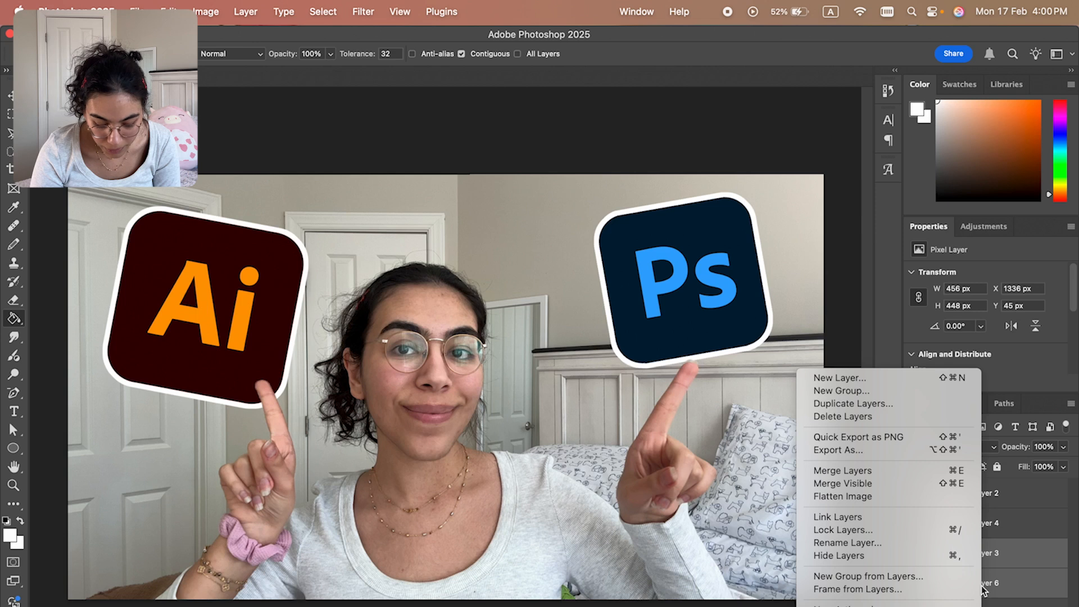
{"action": "left_click", "coordinate": [910, 466]}
Apply a drop shadow to the Illustrator icon on Layer 4 with distance 0 px, spread 22% and size 65 px.
{"action": "left_click", "coordinate": [1001, 535]}
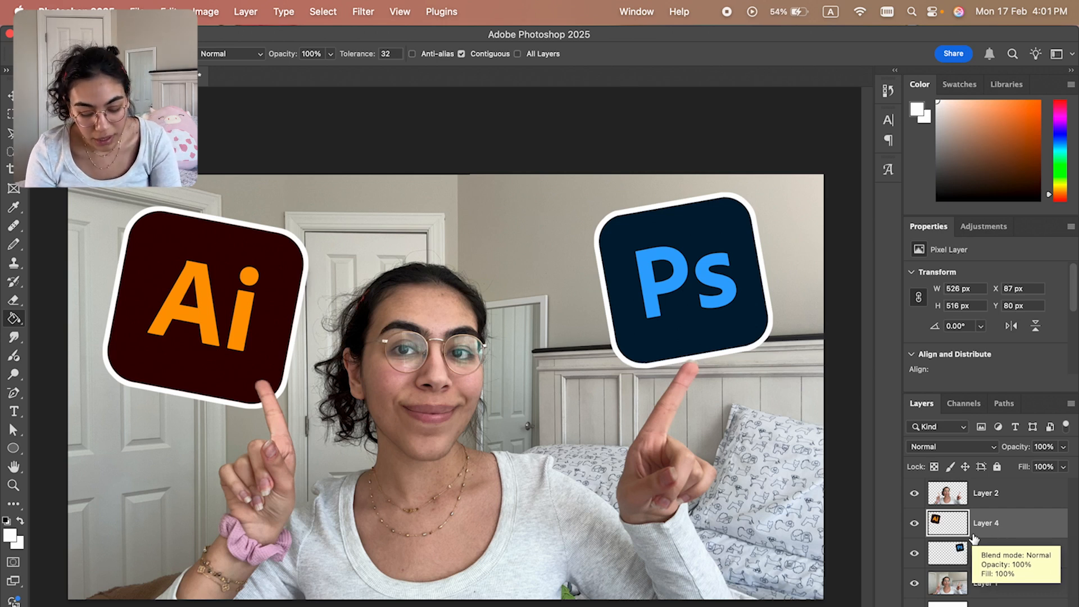
{"action": "left_click", "coordinate": [245, 7]}
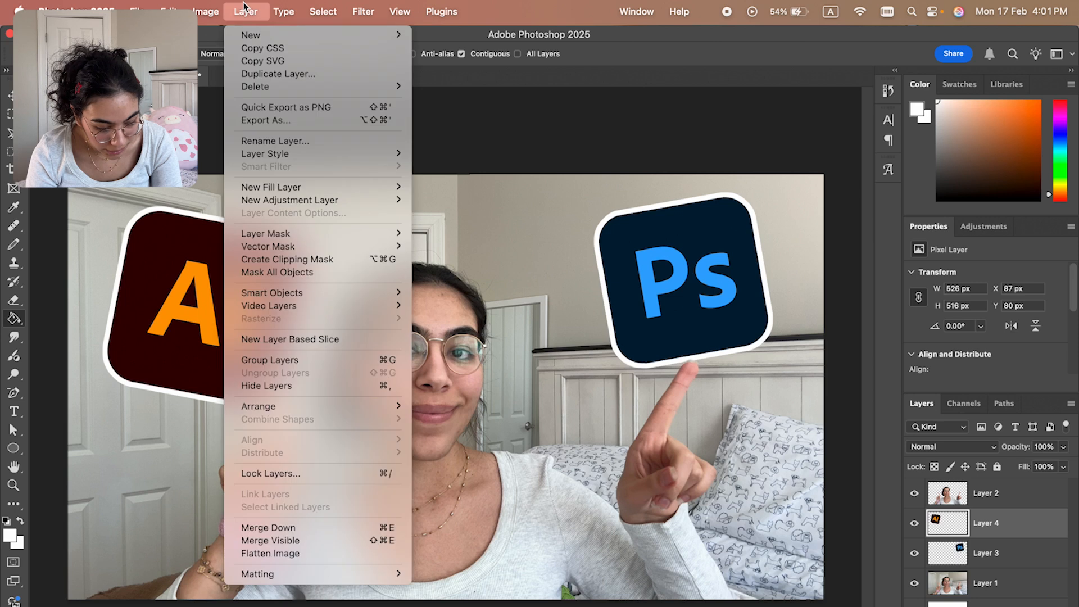
{"action": "mouse_move", "coordinate": [264, 160]}
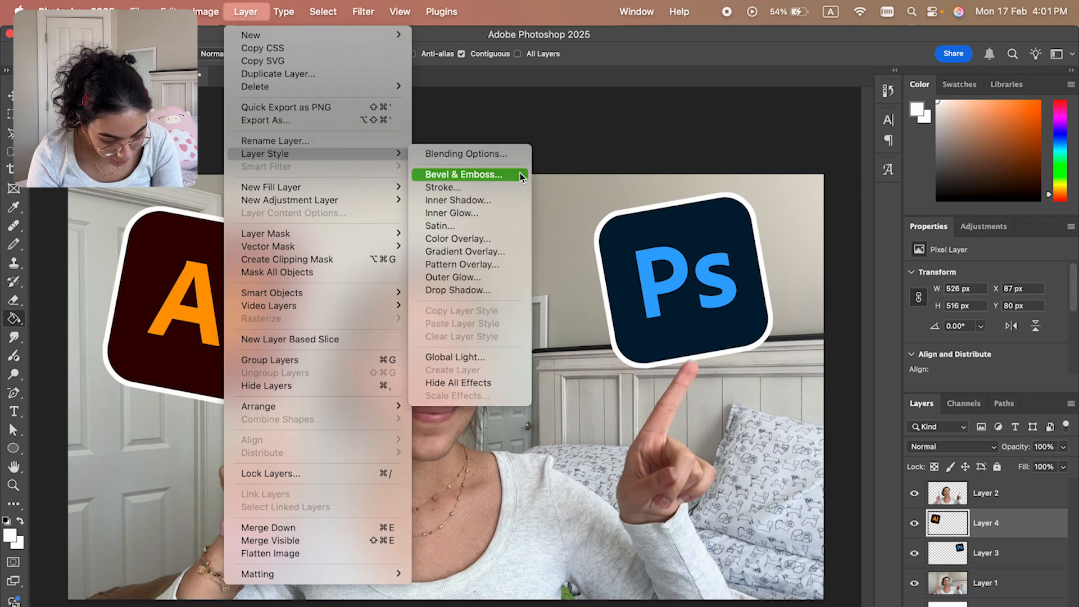
{"action": "left_click", "coordinate": [458, 290]}
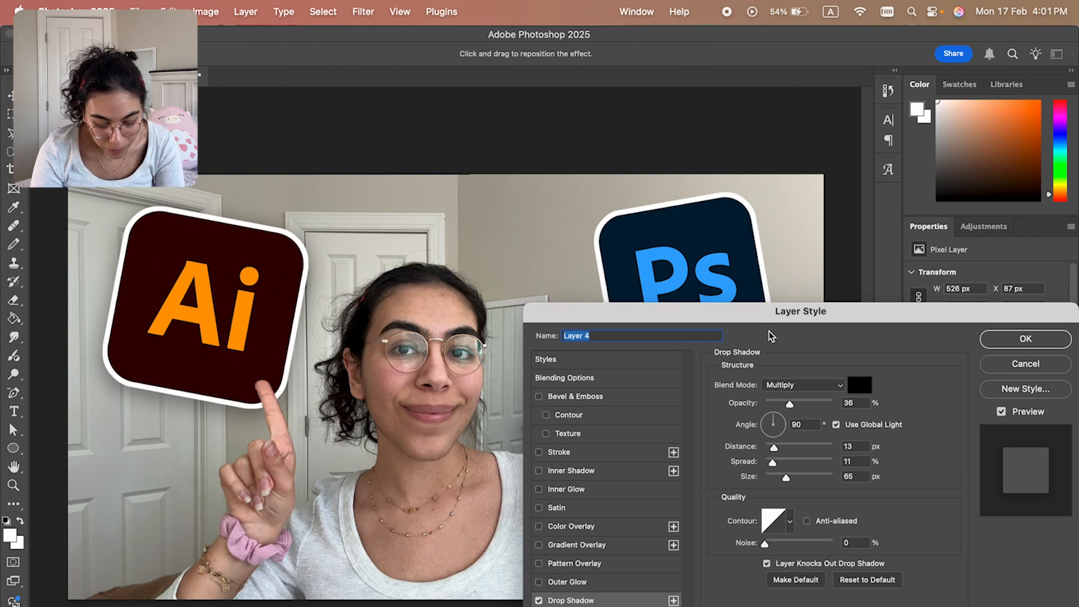
{"action": "left_click_drag", "start_coordinate": [748, 307], "coordinate": [609, 161]}
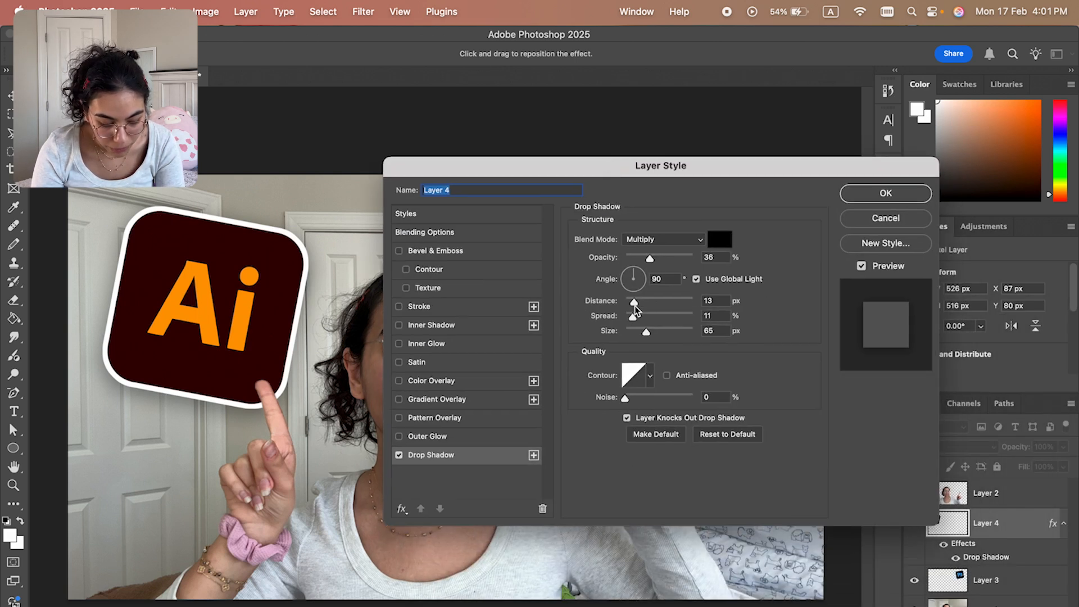
{"action": "left_click_drag", "start_coordinate": [636, 305], "coordinate": [608, 307]}
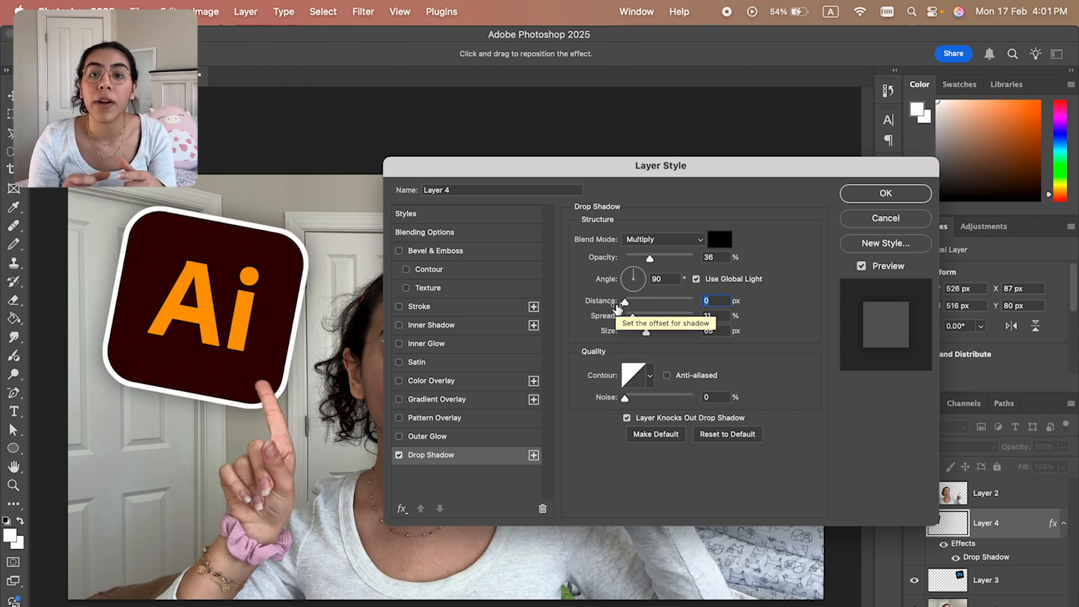
{"action": "left_click_drag", "start_coordinate": [632, 315], "coordinate": [641, 318]}
{"action": "left_click", "coordinate": [640, 321]}
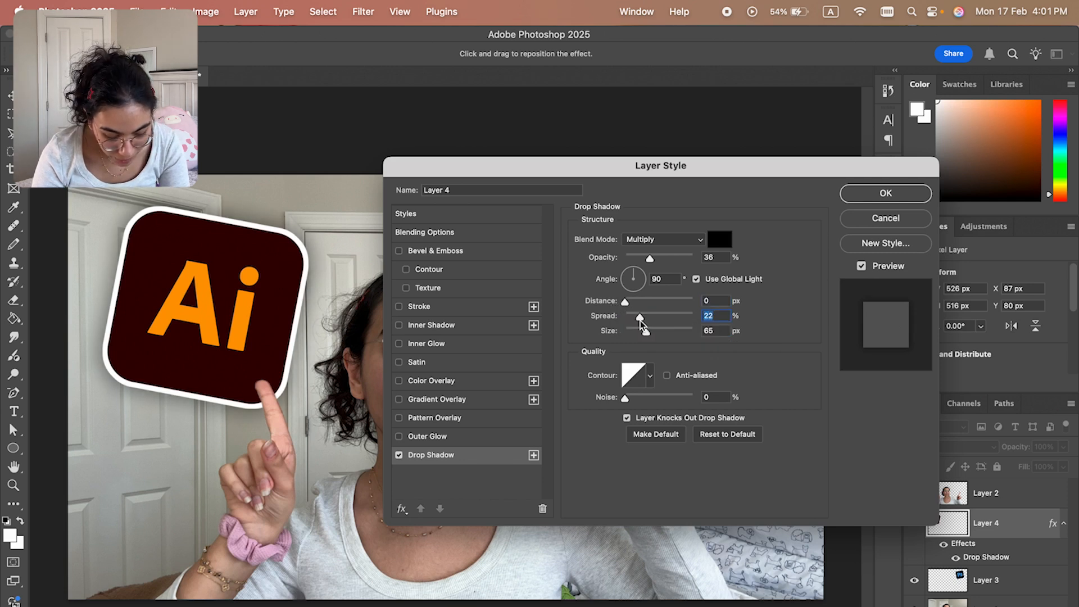
{"action": "left_click_drag", "start_coordinate": [658, 334], "coordinate": [647, 335]}
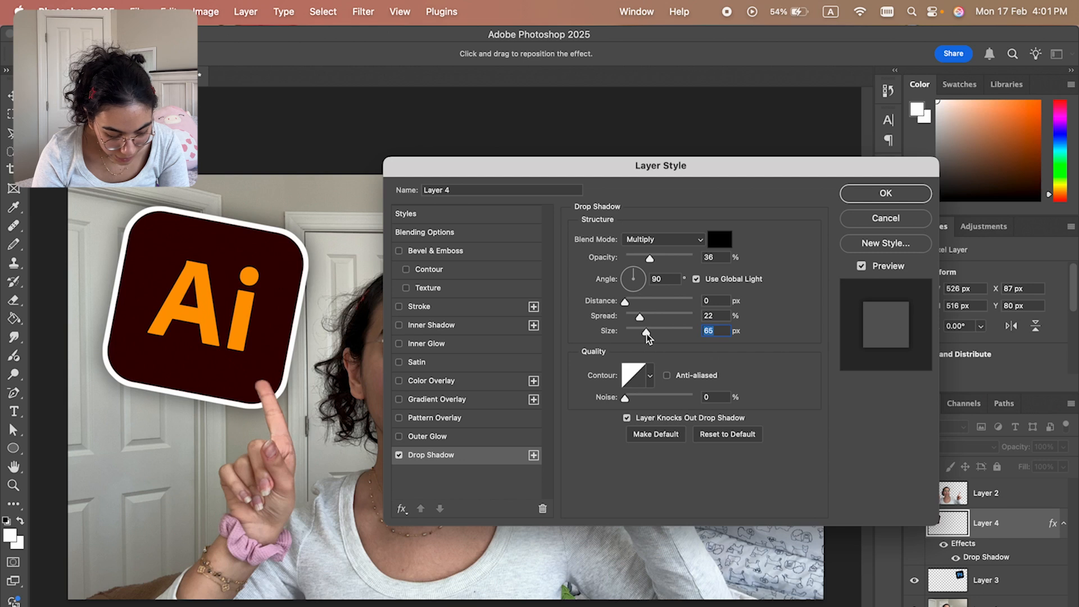
{"action": "left_click", "coordinate": [867, 196]}
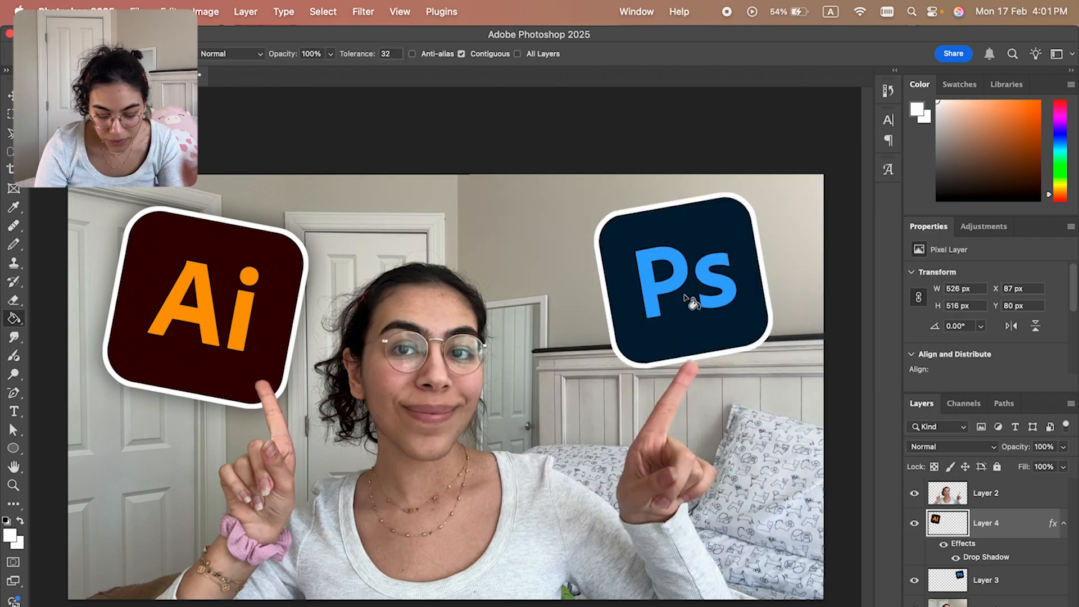
Apply the same drop shadow to the Photoshop icon on Layer 3, with distance 0 px, spread 22% and size 65 px.
{"action": "left_click", "coordinate": [972, 582]}
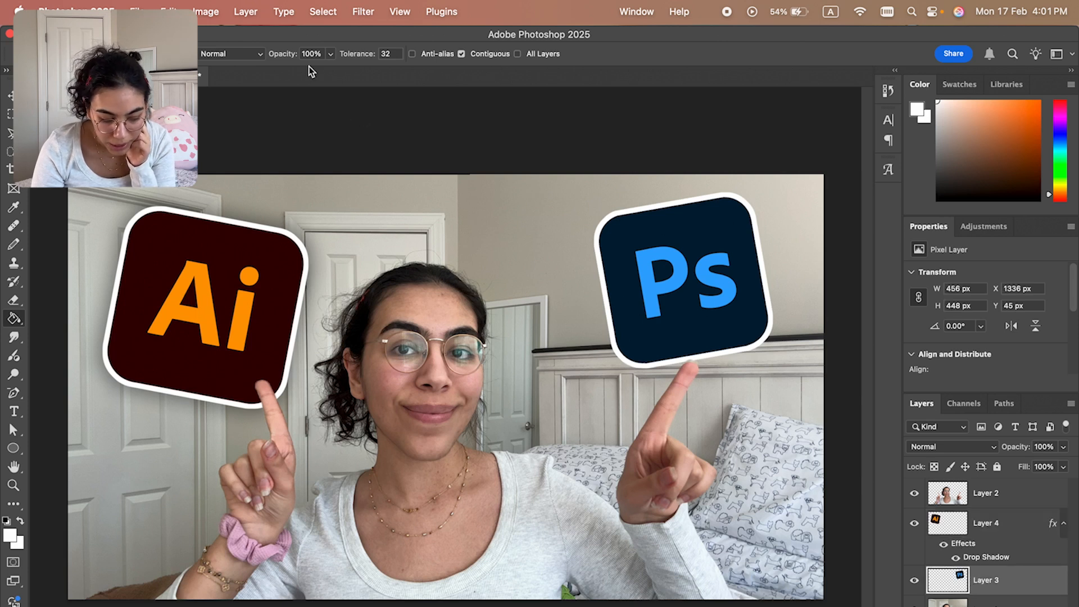
{"action": "left_click", "coordinate": [250, 12]}
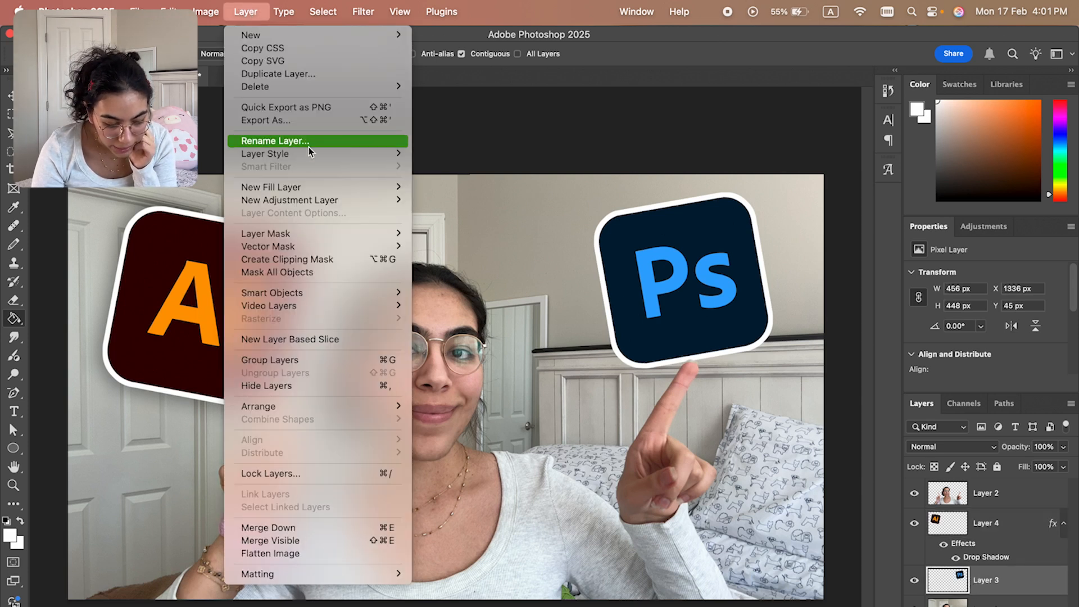
{"action": "mouse_move", "coordinate": [309, 154]}
{"action": "left_click", "coordinate": [467, 291]}
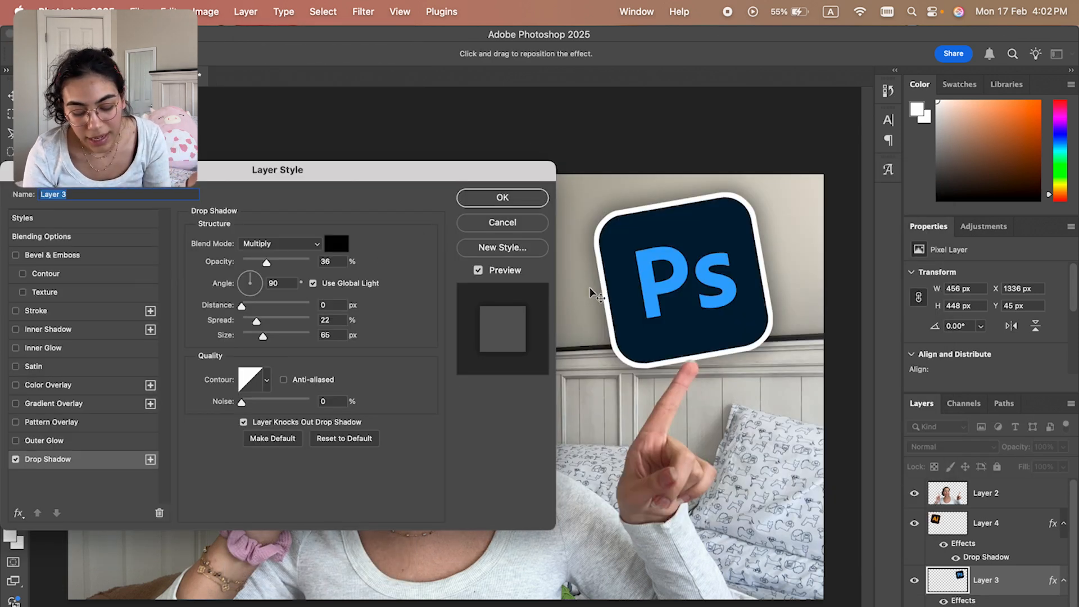
{"action": "left_click", "coordinate": [475, 201]}
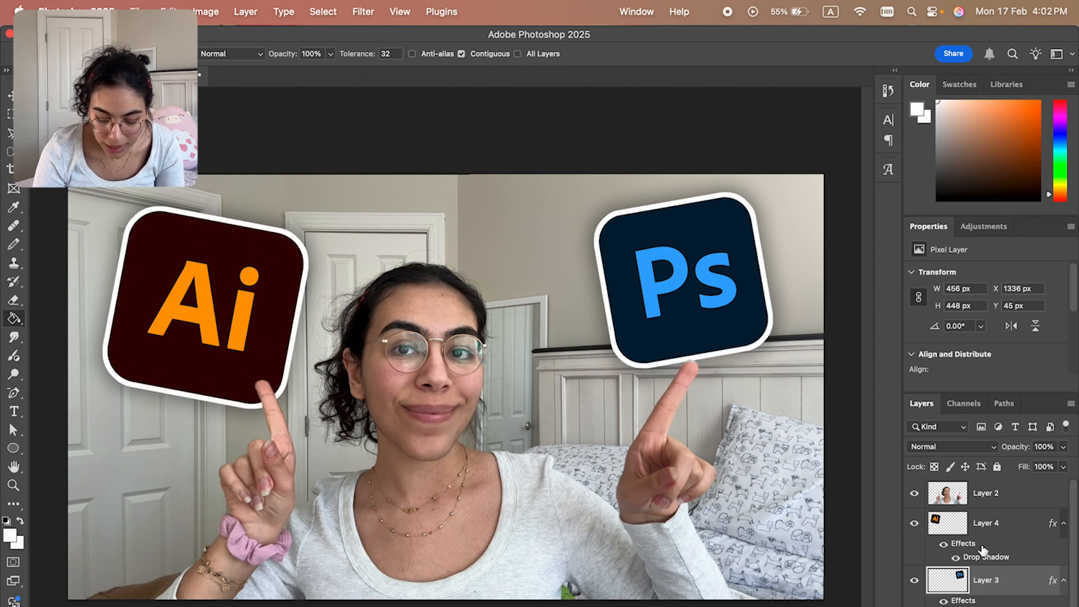
Review the drop shadow settings on the Illustrator icon's Layer 4 and close them without changing anything.
{"action": "scroll", "coordinate": [974, 533], "scroll_direction": "down", "scroll_amount": 1}
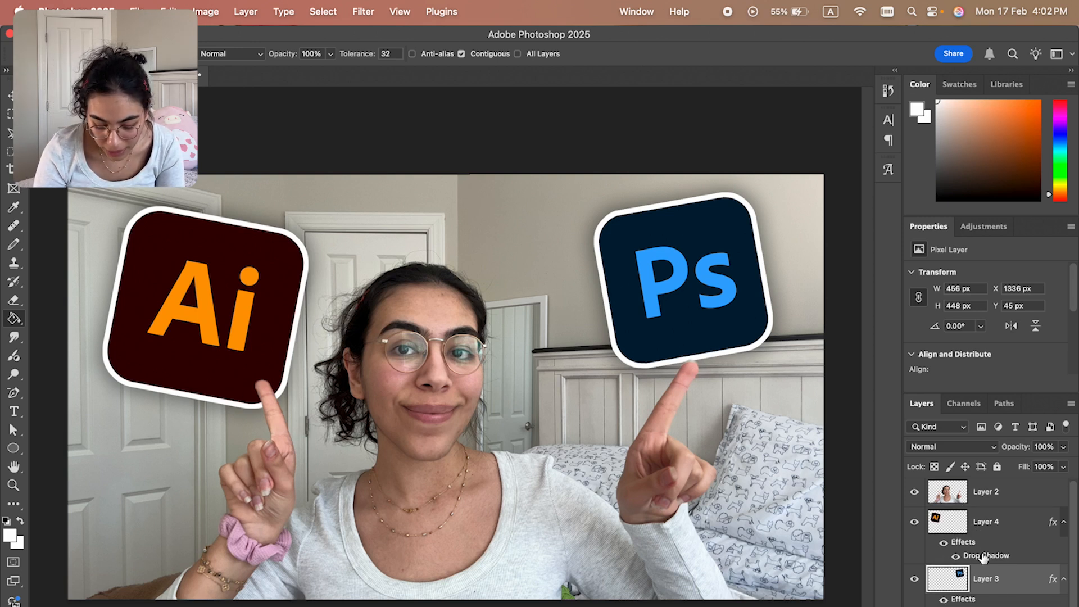
{"action": "double_click", "coordinate": [978, 556]}
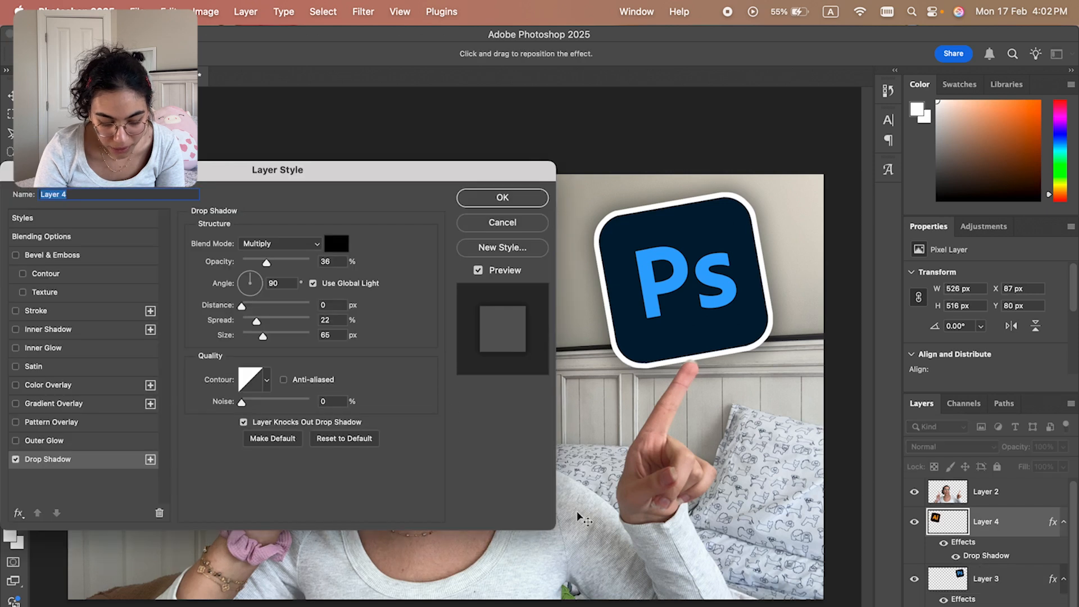
{"action": "left_click", "coordinate": [493, 225]}
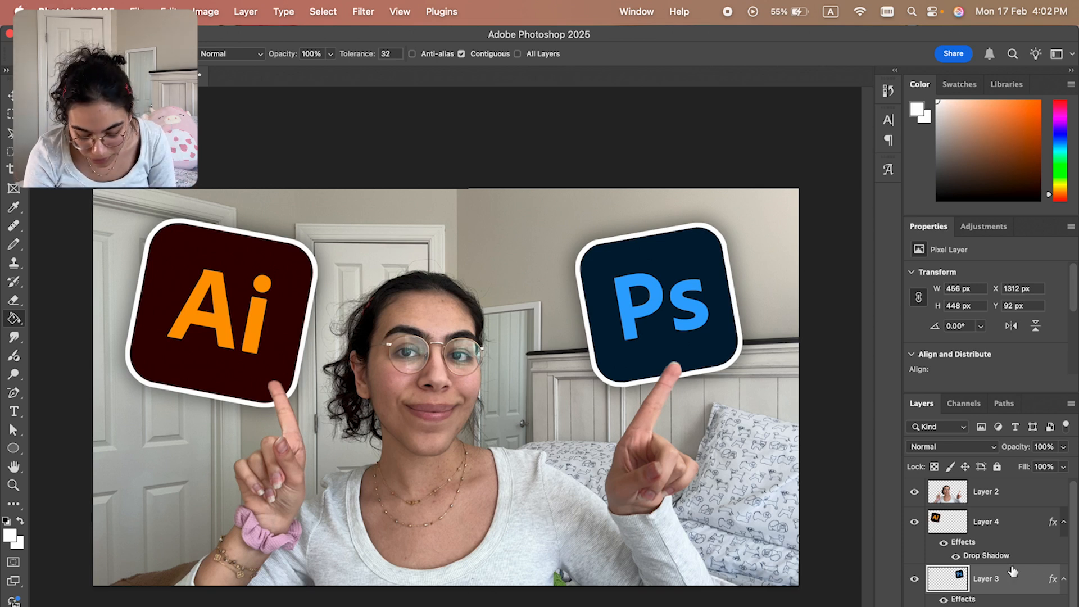
Group all layers from Layer 1 up to Layer 2, leaving the Background layer outside.
{"action": "left_click", "coordinate": [986, 606]}
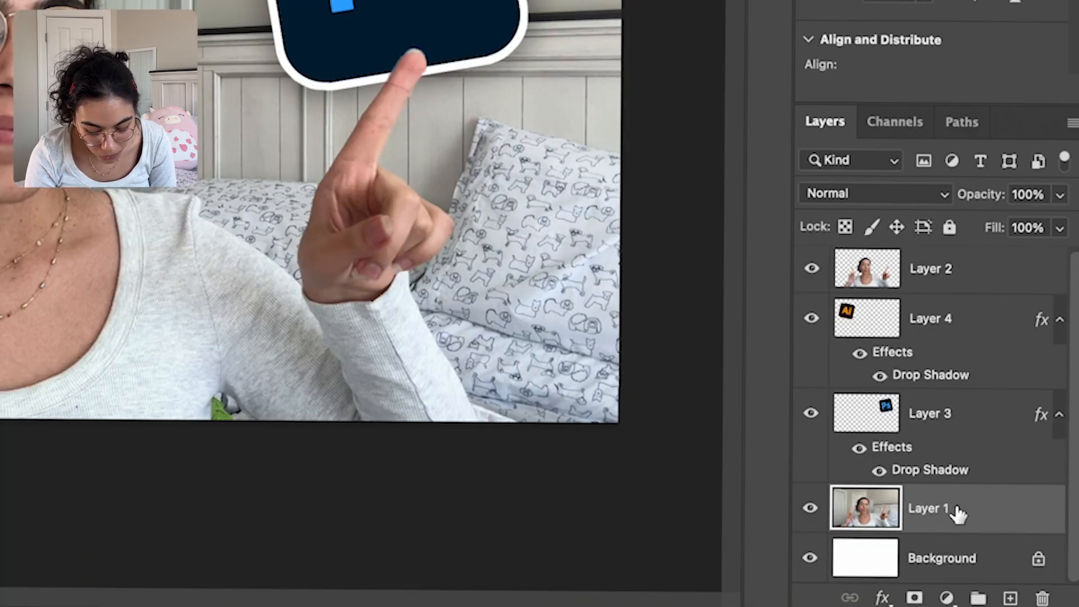
{"action": "left_click", "coordinate": [922, 267], "text": "shift"}
{"action": "left_click", "coordinate": [978, 598]}
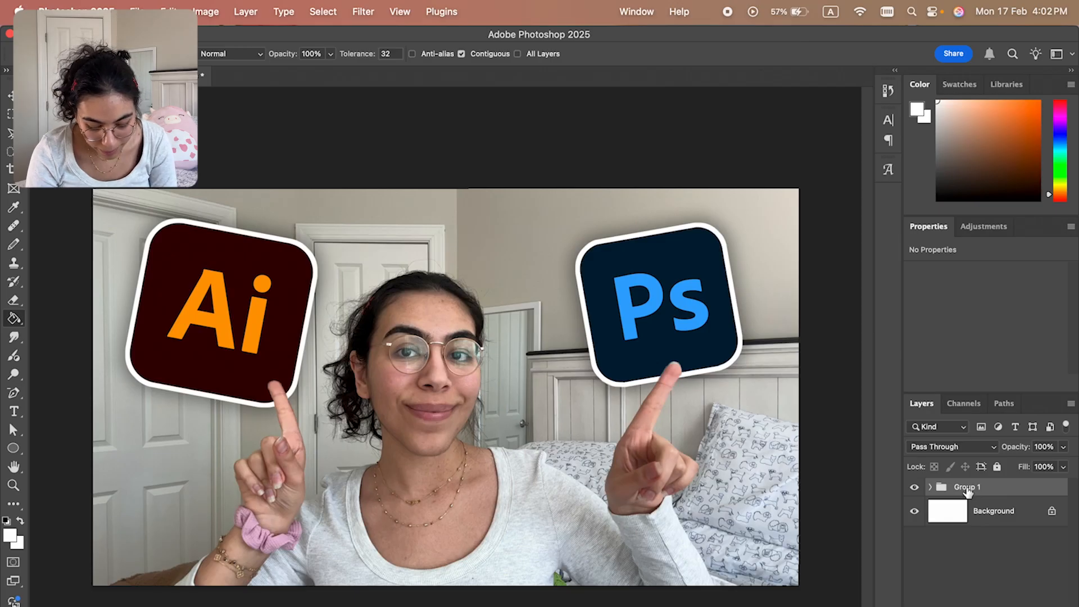
Duplicate Group 1 and merge the upper copy into a single pixel layer.
{"action": "key", "text": "super+j"}
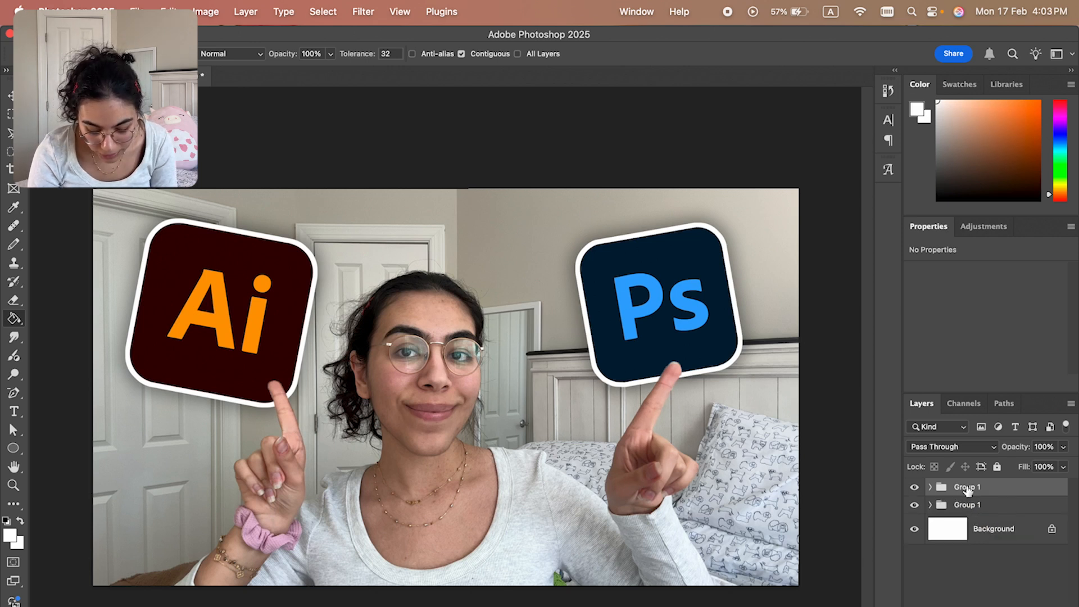
{"action": "right_click", "coordinate": [967, 490]}
{"action": "left_click", "coordinate": [909, 426]}
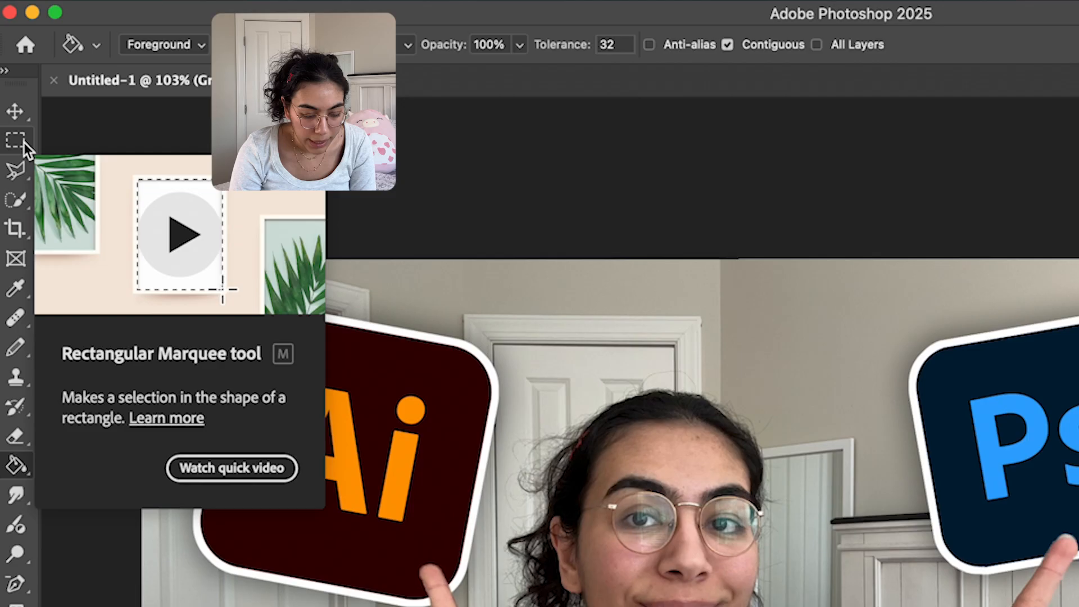
Select the entire canvas area of the merged Group 1 layer with the Rectangular Marquee tool.
{"action": "left_click", "coordinate": [16, 114]}
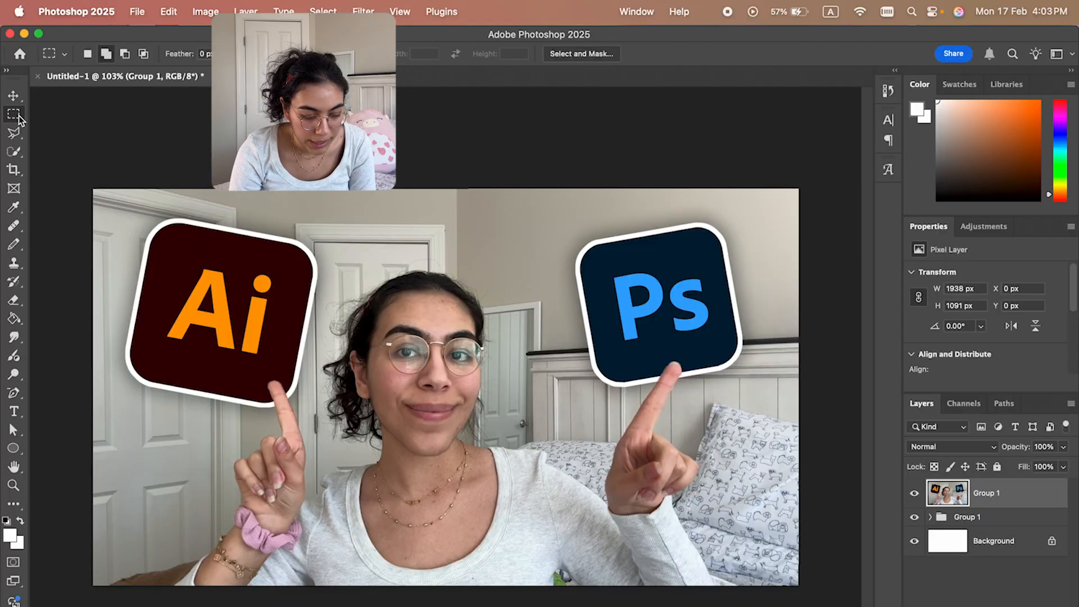
{"action": "left_click_drag", "start_coordinate": [89, 185], "coordinate": [860, 602]}
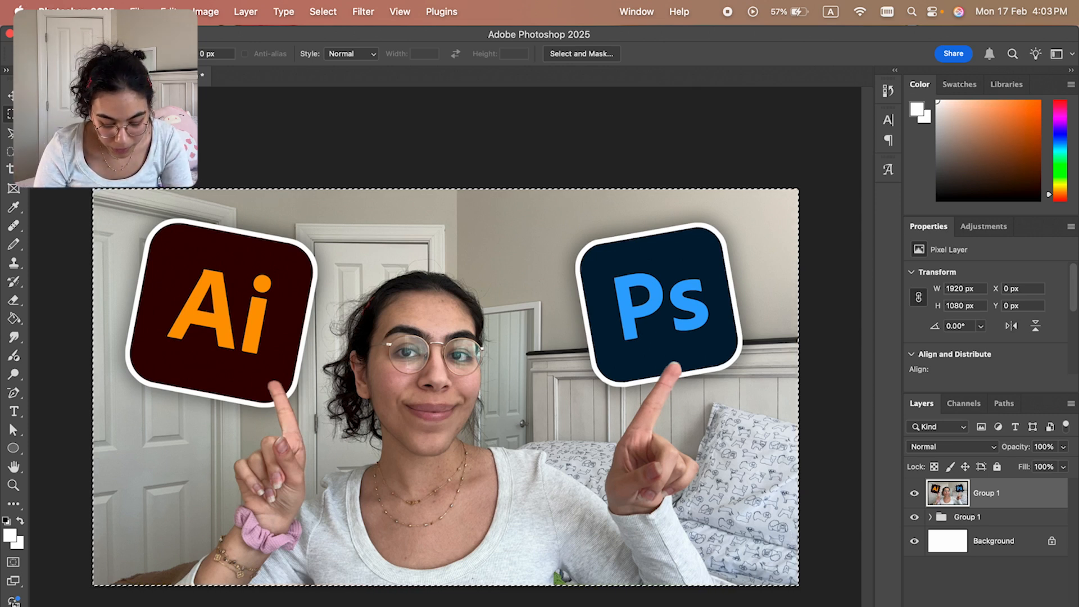
Switch to Illustrator and create a new 1920 x 1080 px web document with one artboard.
{"action": "key", "text": "super+n"}
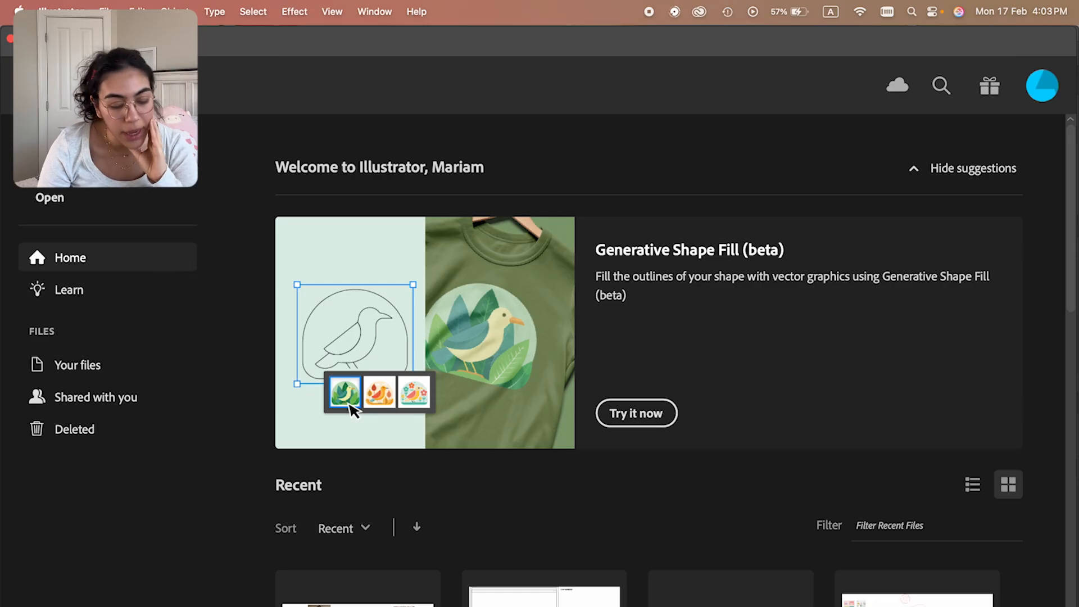
{"action": "key", "text": "super+n"}
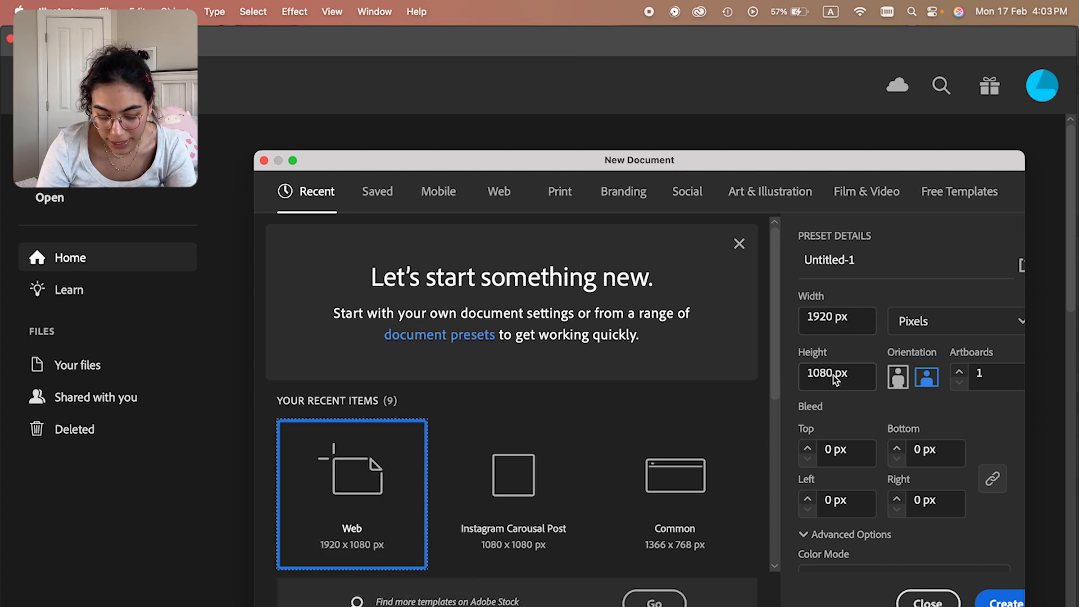
{"action": "left_click", "coordinate": [1000, 602]}
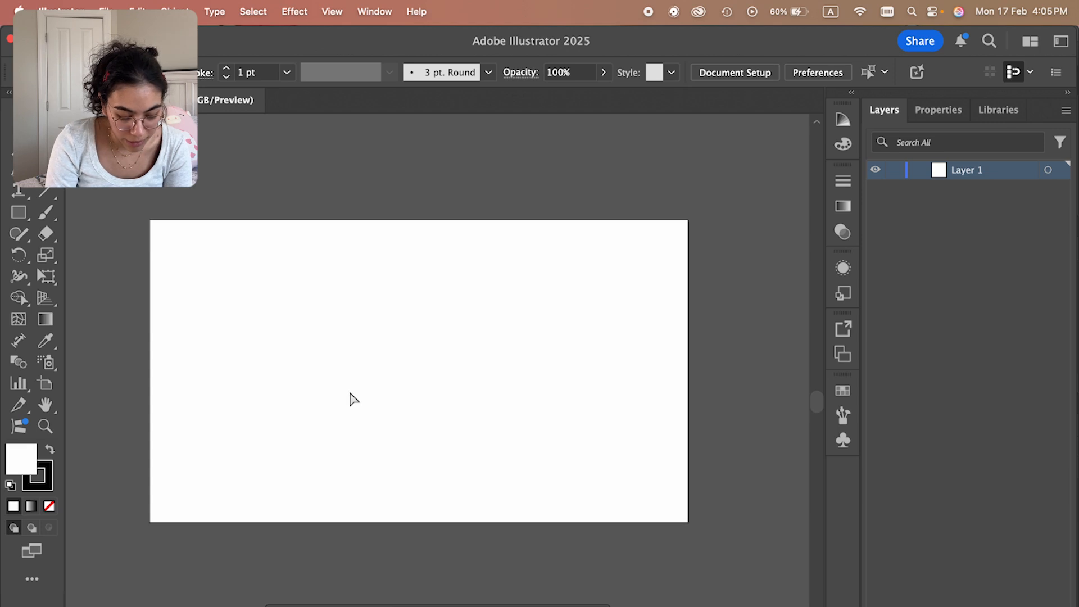
Paste the copied image into the document and scale it to cover the whole 1920 x 1080 px artboard.
{"action": "key", "text": "super+v"}
{"action": "left_click_drag", "start_coordinate": [430, 395], "coordinate": [205, 260]}
{"action": "left_click_drag", "start_coordinate": [278, 293], "coordinate": [698, 522]}
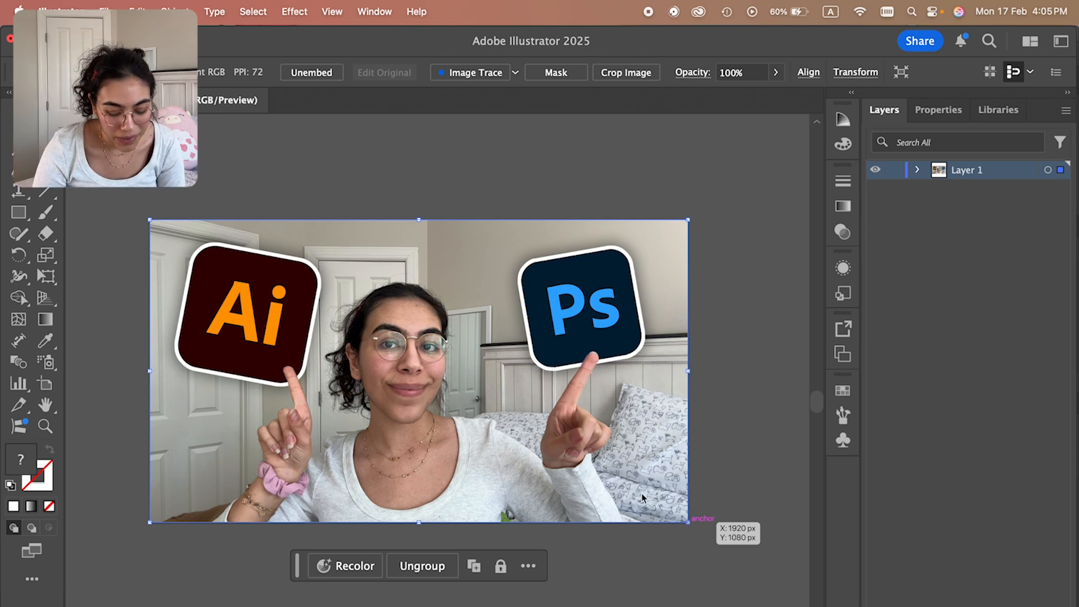
{"action": "left_click_drag", "start_coordinate": [688, 522], "coordinate": [544, 432]}
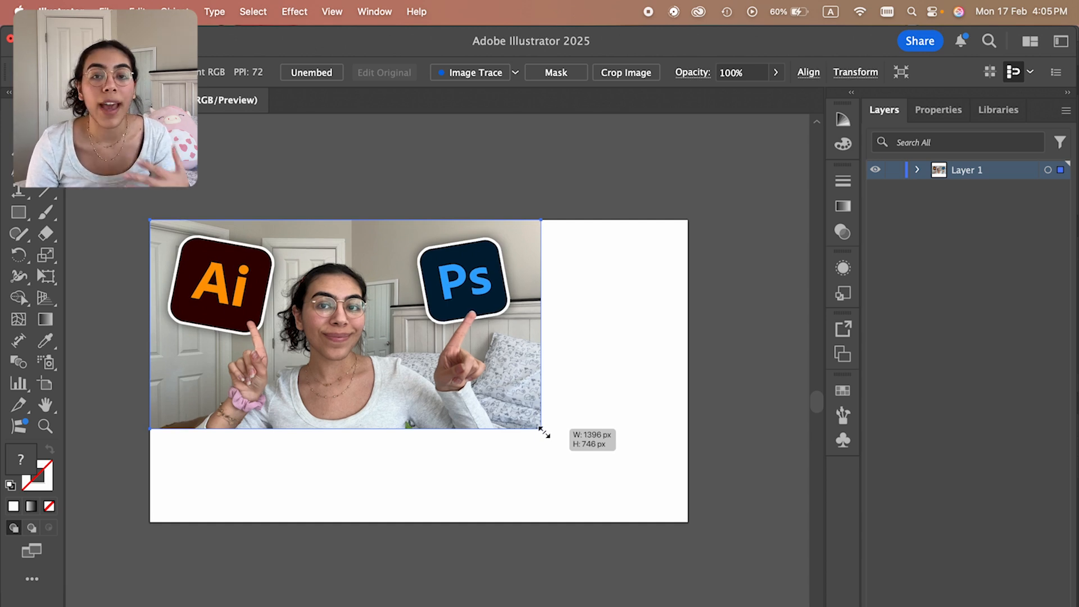
{"action": "left_click_drag", "start_coordinate": [544, 431], "coordinate": [723, 528]}
{"action": "left_click", "coordinate": [661, 546]}
{"action": "scroll", "coordinate": [271, 404], "scroll_direction": "left", "scroll_amount": 2}
{"action": "scroll", "coordinate": [271, 403], "scroll_direction": "up", "scroll_amount": 2}
{"action": "scroll", "coordinate": [270, 402], "scroll_direction": "right", "scroll_amount": 2}
{"action": "scroll", "coordinate": [271, 402], "scroll_direction": "down", "scroll_amount": 2}
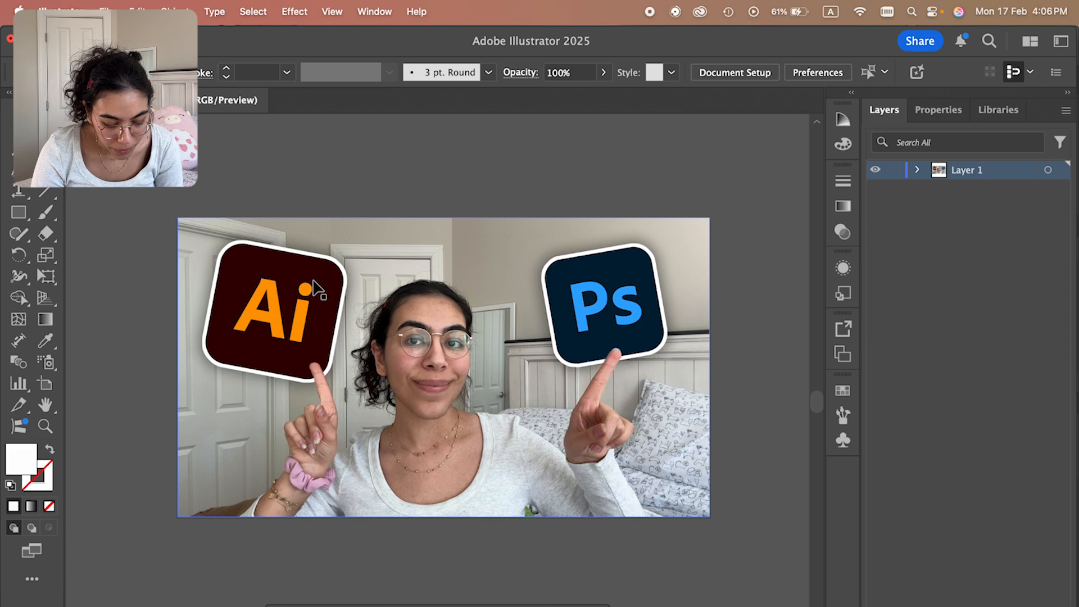
{"action": "scroll", "coordinate": [313, 281], "scroll_direction": "left", "scroll_amount": 1}
{"action": "scroll", "coordinate": [313, 282], "scroll_direction": "down", "scroll_amount": 2}
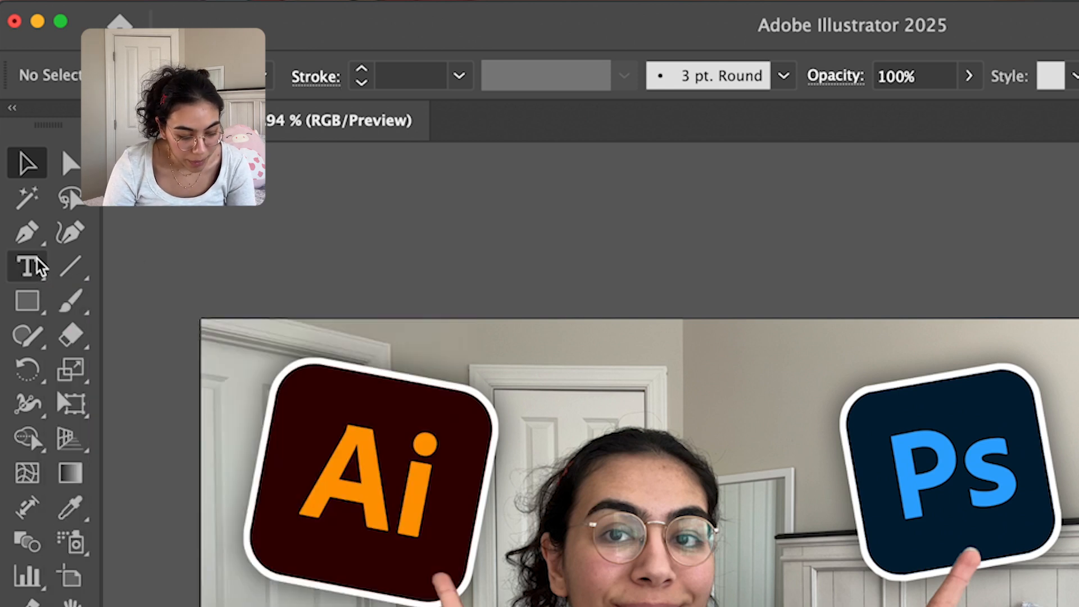
Place a text object over the woman's chest and set its font to Futura Bold.
{"action": "left_click", "coordinate": [37, 261]}
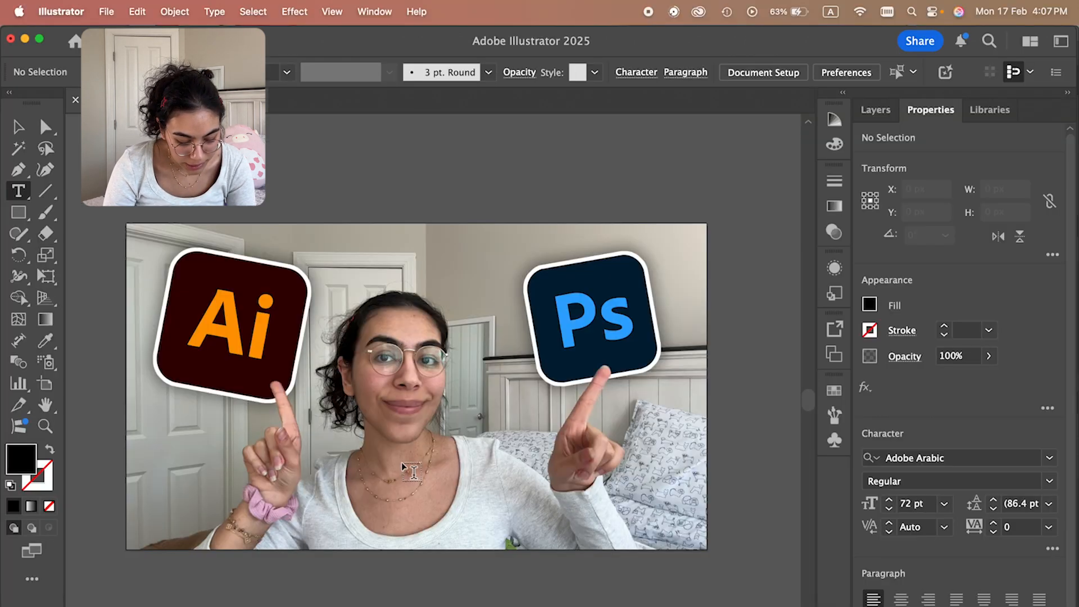
{"action": "left_click", "coordinate": [392, 458]}
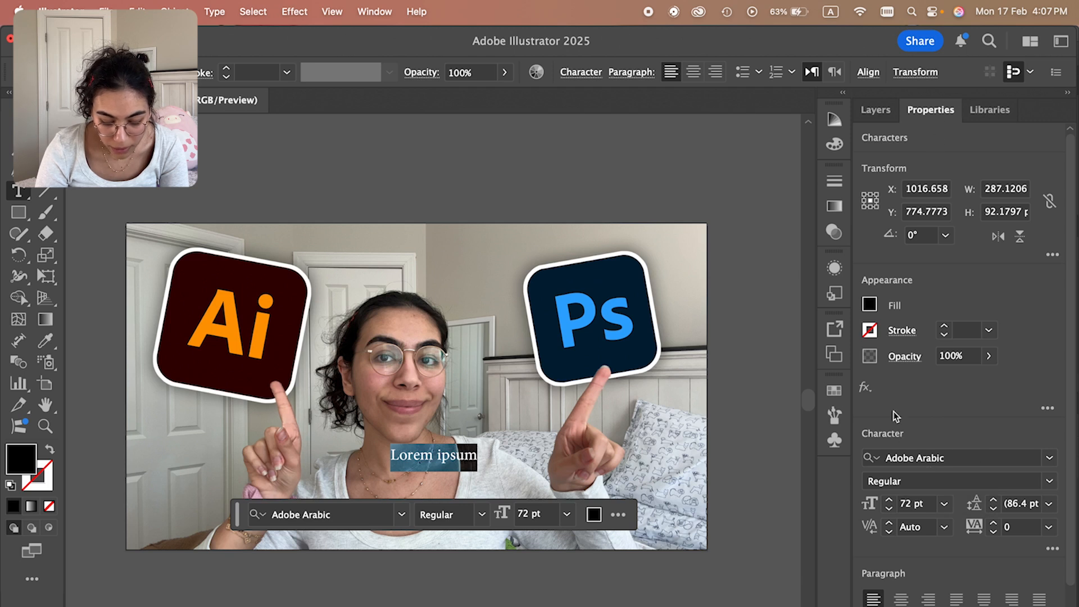
{"action": "scroll", "coordinate": [895, 416], "scroll_direction": "down", "scroll_amount": 3}
{"action": "left_click", "coordinate": [1006, 326]}
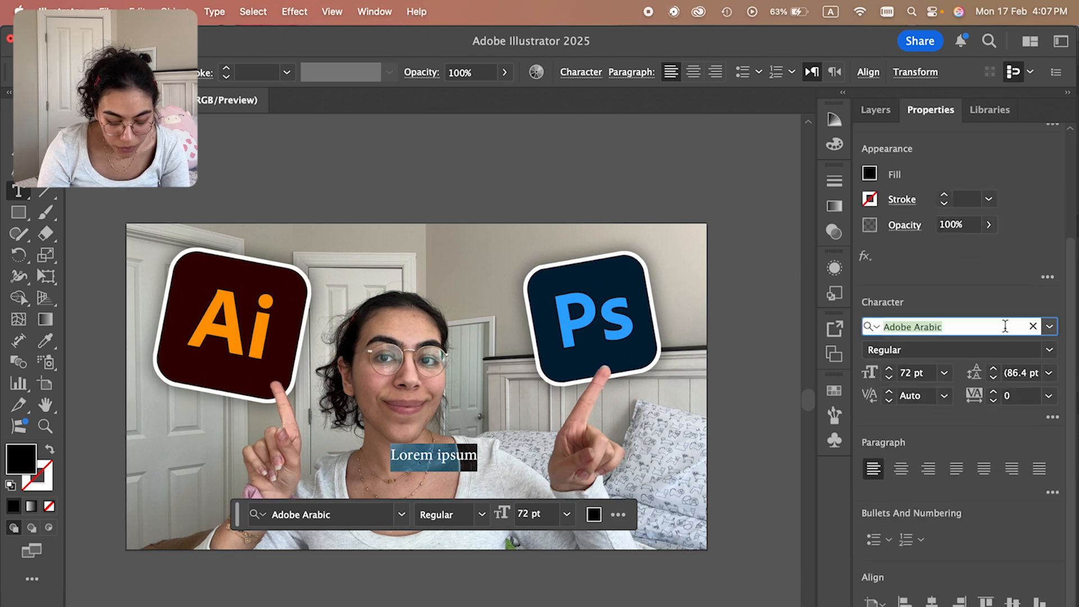
{"action": "type", "text": "futura"}
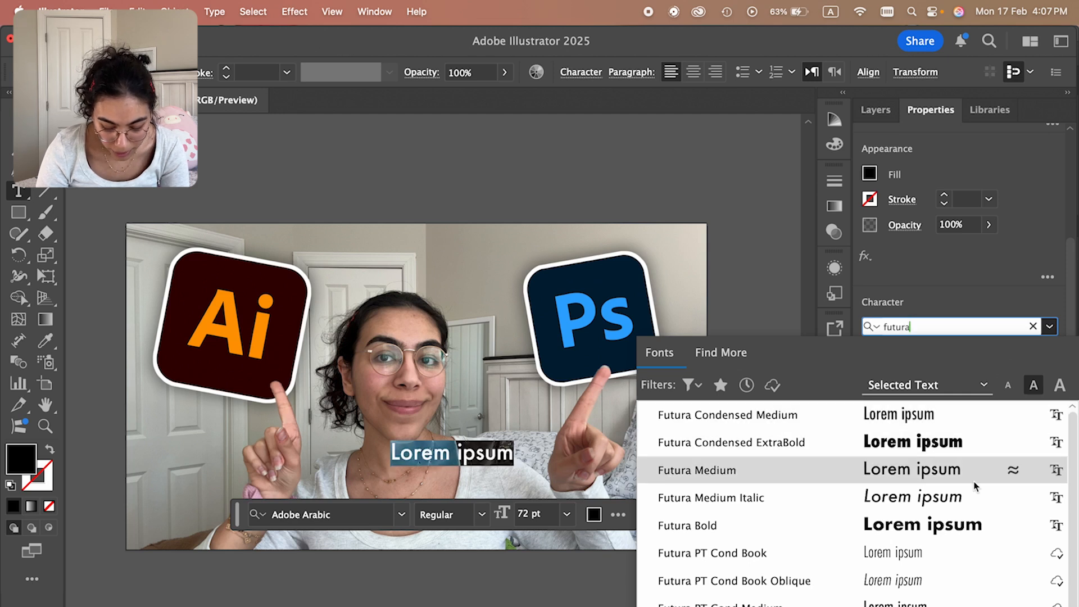
{"action": "scroll", "coordinate": [974, 481], "scroll_direction": "down", "scroll_amount": 1}
{"action": "scroll", "coordinate": [936, 531], "scroll_direction": "down", "scroll_amount": 1}
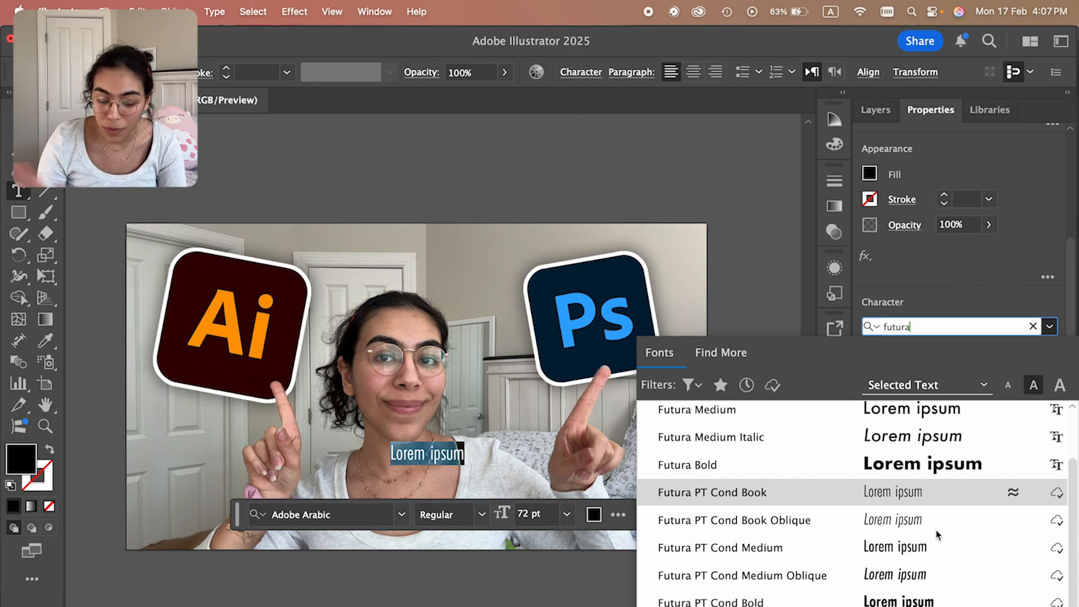
{"action": "scroll", "coordinate": [936, 531], "scroll_direction": "up", "scroll_amount": 2}
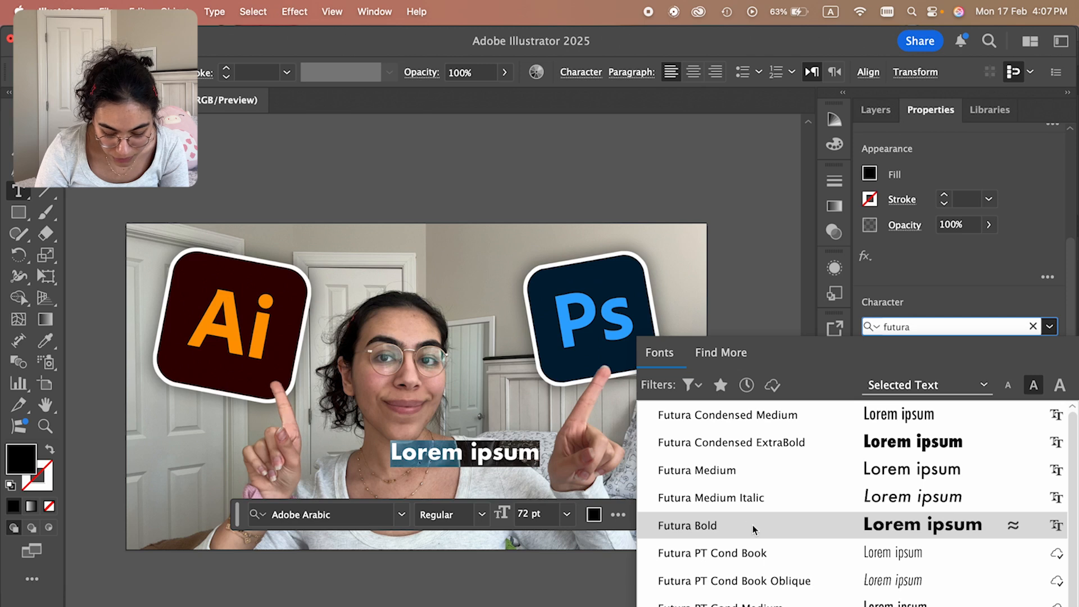
{"action": "left_click", "coordinate": [783, 532]}
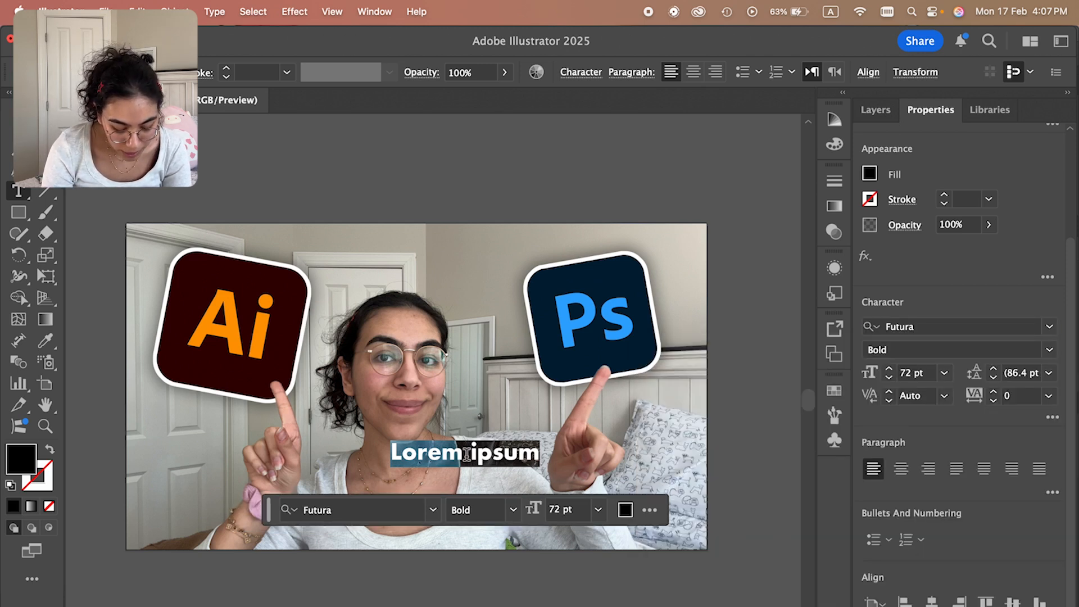
Replace the placeholder text with the title "Thumbnail Tutorial".
{"action": "type", "text": "Thumbnail"}
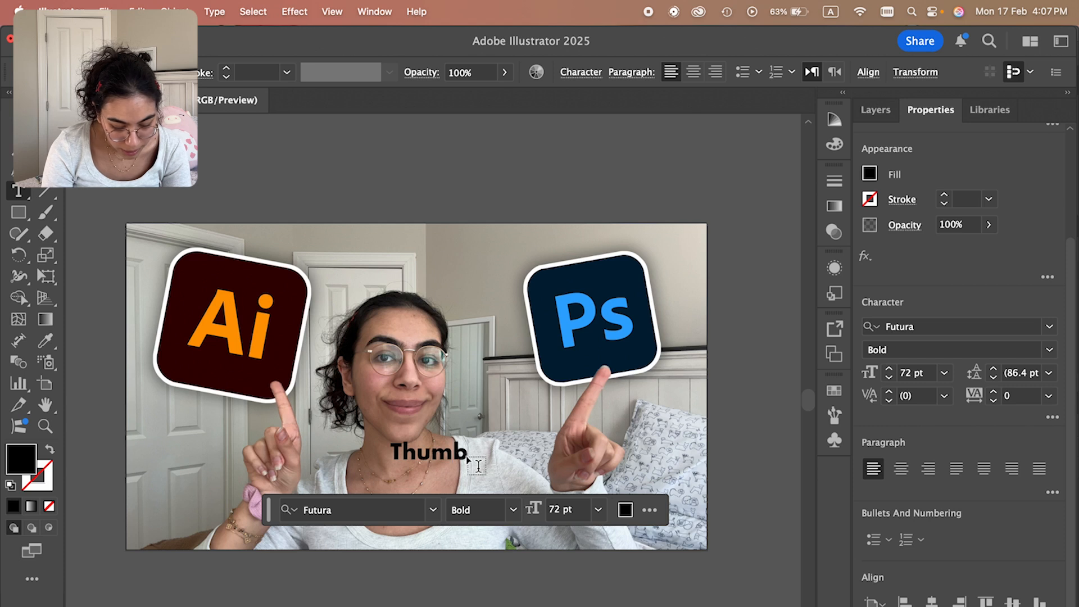
{"action": "type", "text": " Ty"}
{"action": "key", "text": "BackSpace"}
{"action": "type", "text": "utori"}
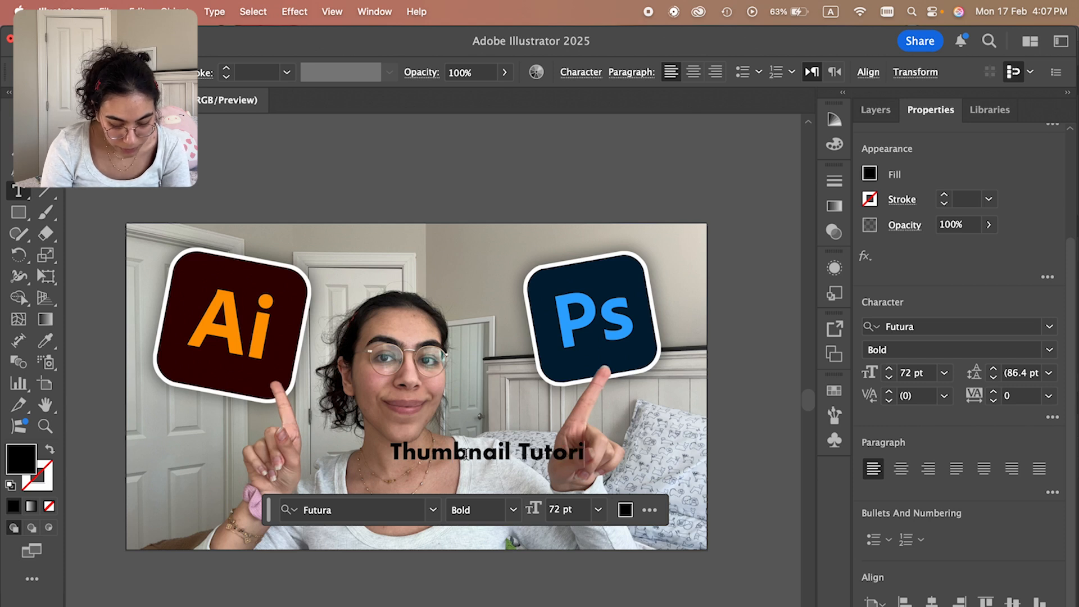
{"action": "type", "text": "al"}
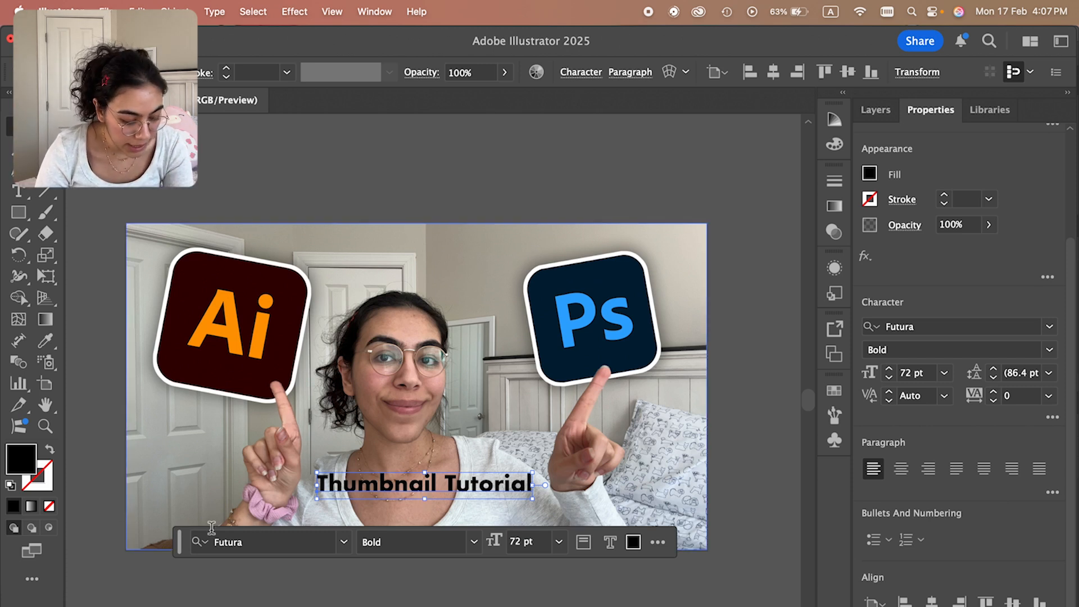
Set the title text's fill color to white, ffffff.
{"action": "double_click", "coordinate": [24, 461]}
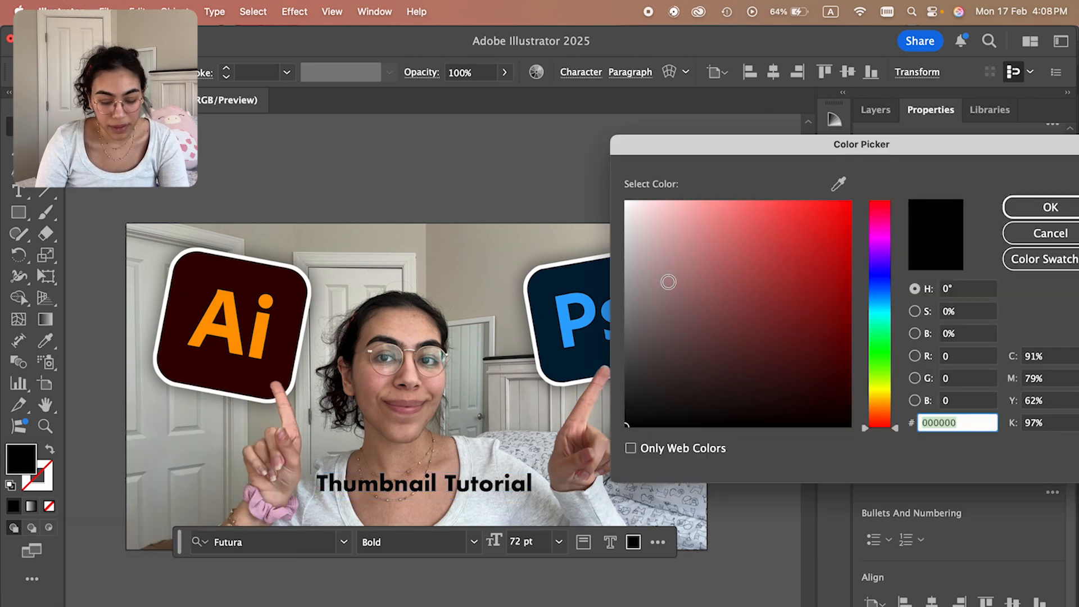
{"action": "mouse_move", "coordinate": [668, 281]}
{"action": "left_mouse_down"}
{"action": "mouse_move", "coordinate": [759, 248]}
{"action": "mouse_move", "coordinate": [770, 315]}
{"action": "mouse_move", "coordinate": [728, 231]}
{"action": "mouse_move", "coordinate": [782, 249]}
{"action": "mouse_move", "coordinate": [710, 356]}
{"action": "mouse_move", "coordinate": [723, 313]}
{"action": "mouse_move", "coordinate": [607, 207]}
{"action": "mouse_move", "coordinate": [551, 110]}
{"action": "left_mouse_up"}
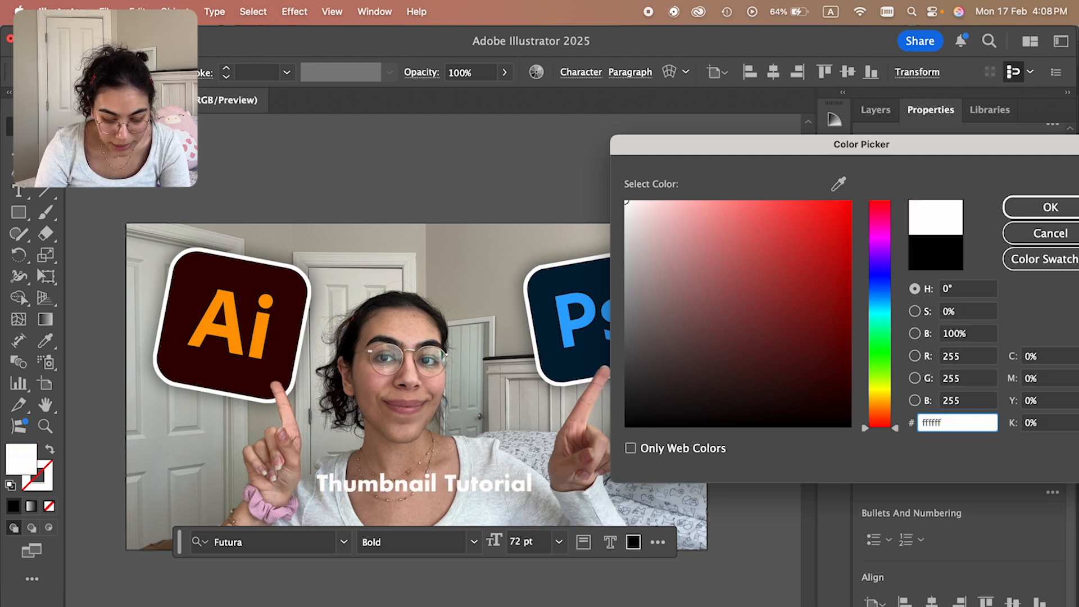
{"action": "key", "text": "Return"}
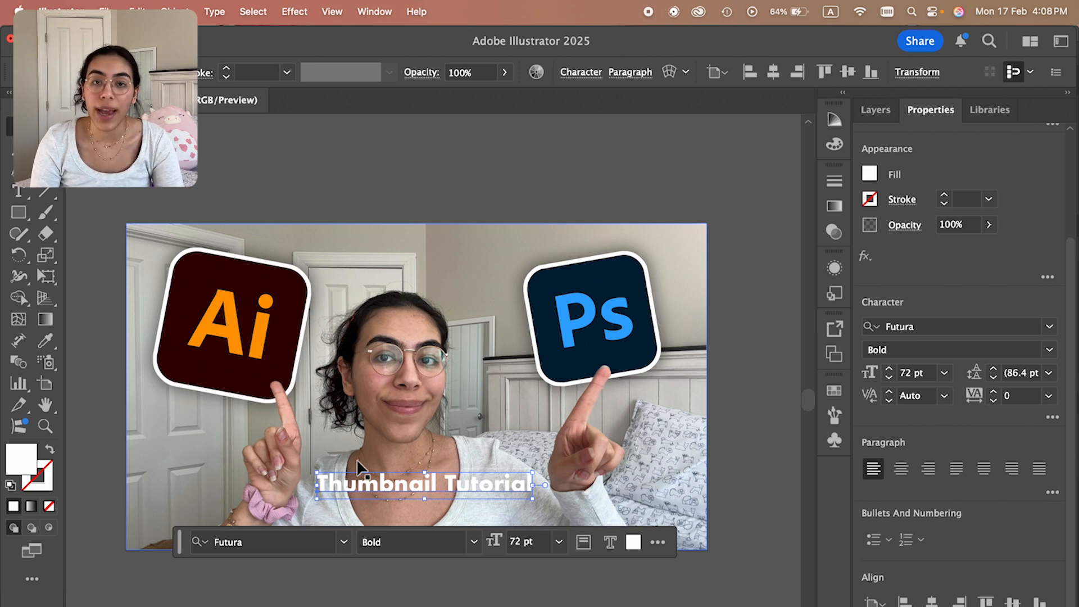
{"action": "left_click", "coordinate": [52, 473]}
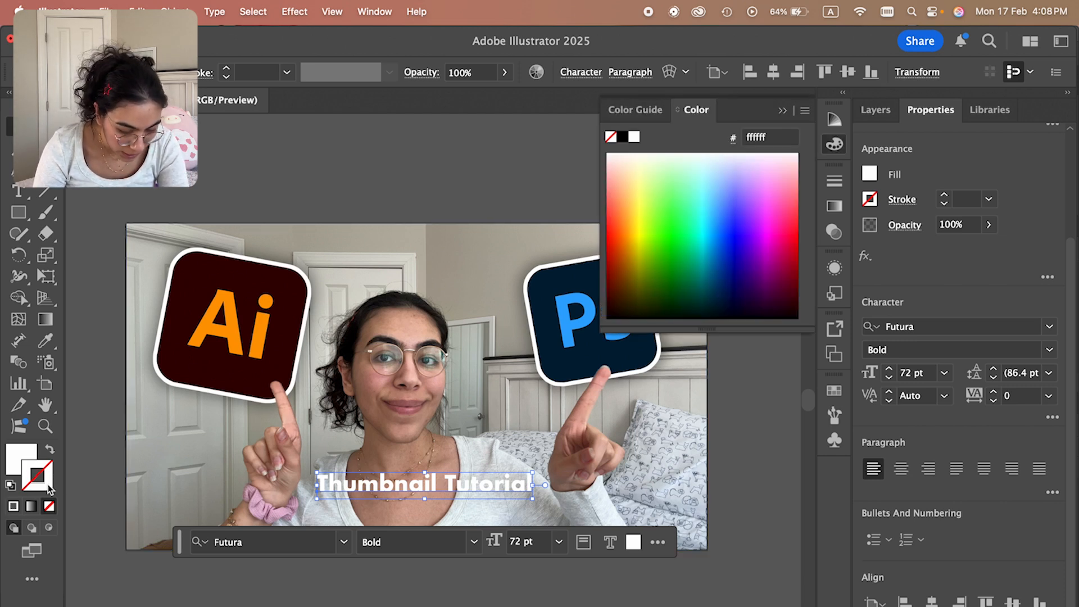
{"action": "double_click", "coordinate": [49, 481]}
{"action": "left_click_drag", "start_coordinate": [737, 309], "coordinate": [736, 396]}
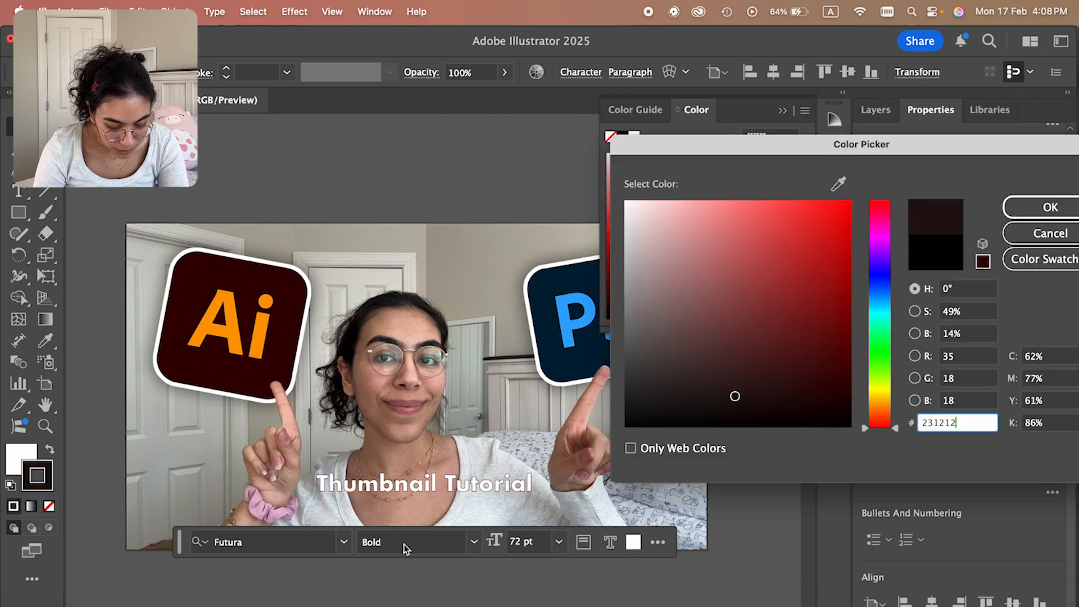
{"action": "left_click", "coordinate": [1032, 235]}
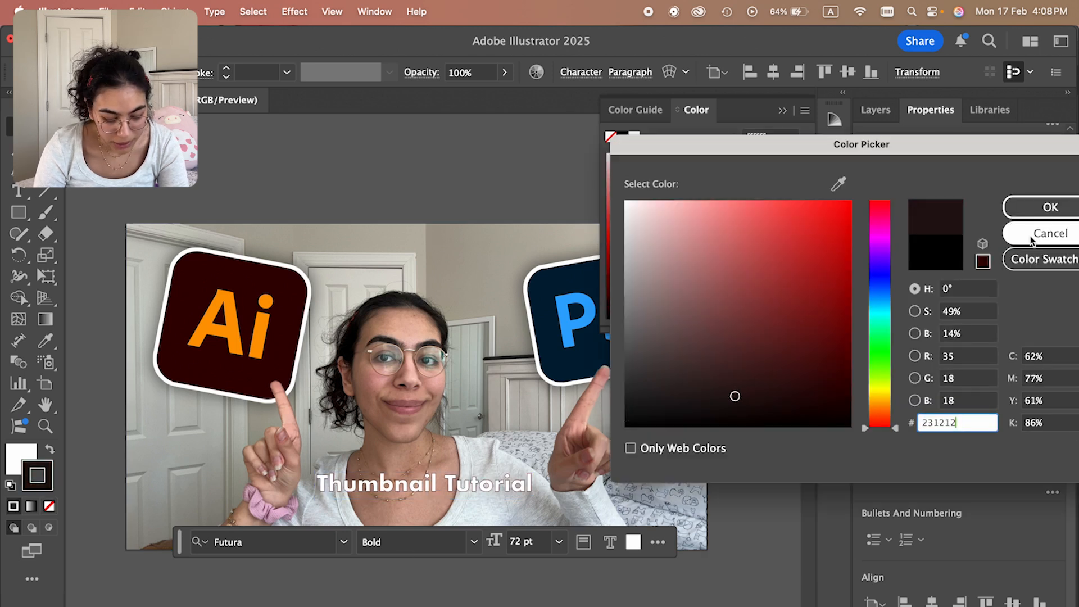
{"action": "left_click", "coordinate": [784, 111]}
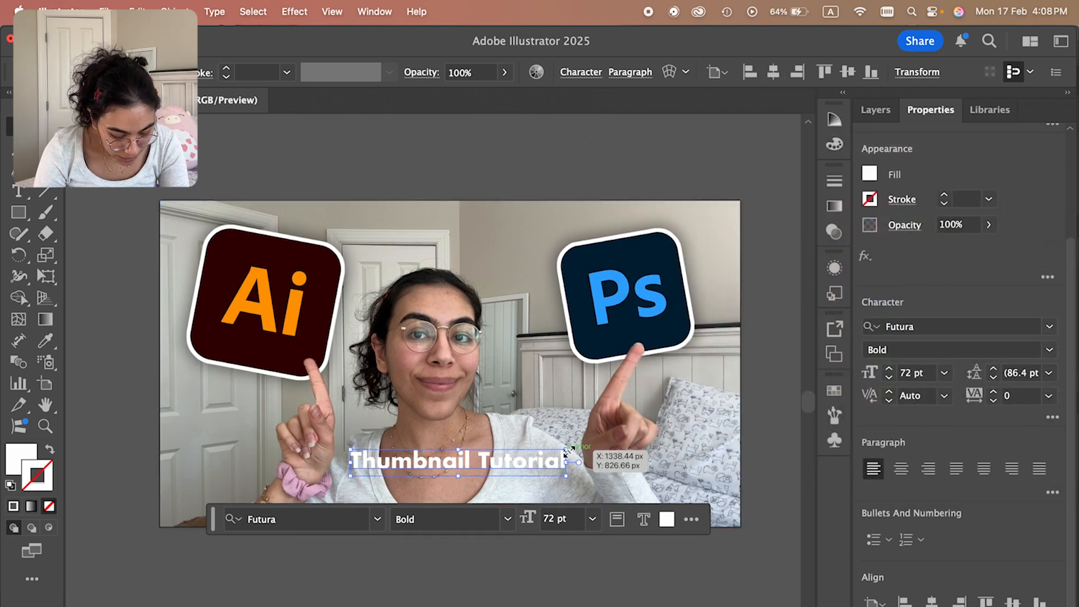
Enlarge the title to about 125 pt and center it across the woman's chest near the image's lower edge.
{"action": "left_click_drag", "start_coordinate": [566, 449], "coordinate": [725, 404]}
{"action": "left_click_drag", "start_coordinate": [481, 462], "coordinate": [380, 478]}
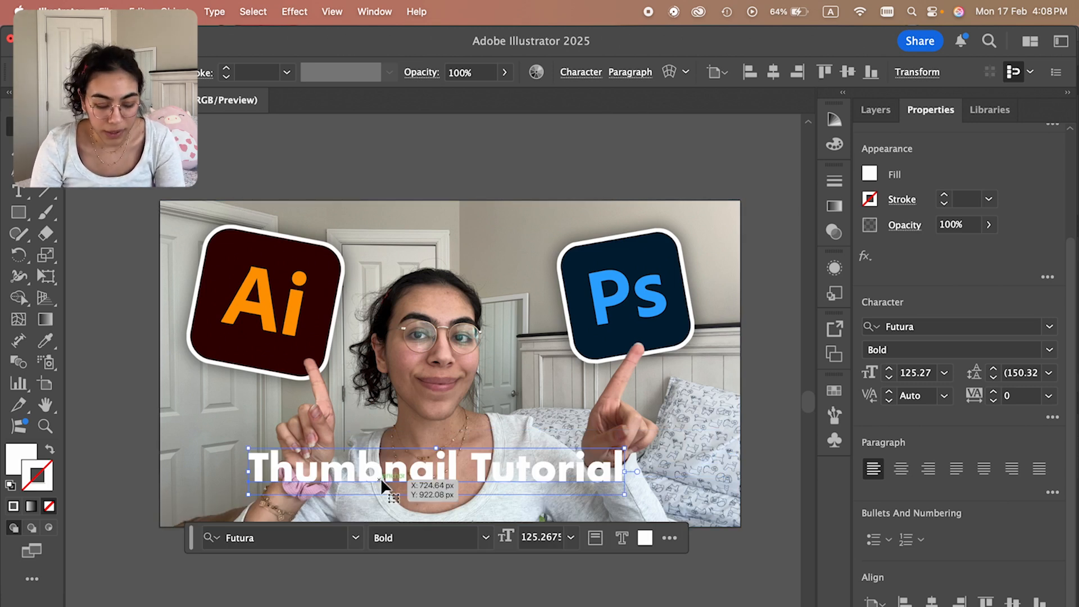
{"action": "left_click_drag", "start_coordinate": [380, 478], "coordinate": [380, 478]}
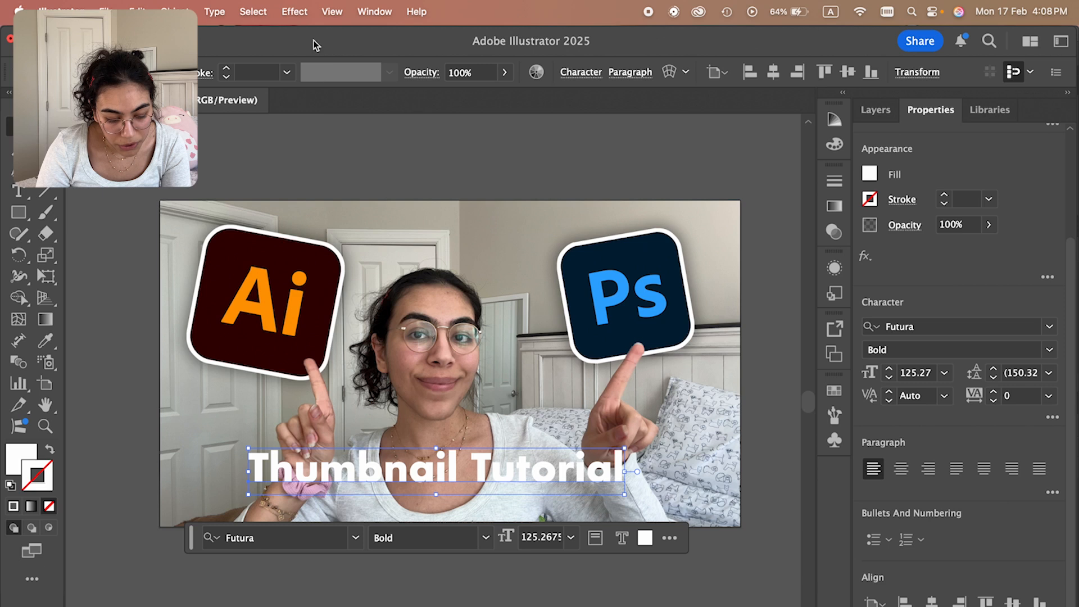
Add a Drop Shadow effect to the title text with X and Y offsets of 0 px.
{"action": "left_click", "coordinate": [294, 11]}
{"action": "mouse_move", "coordinate": [343, 228]}
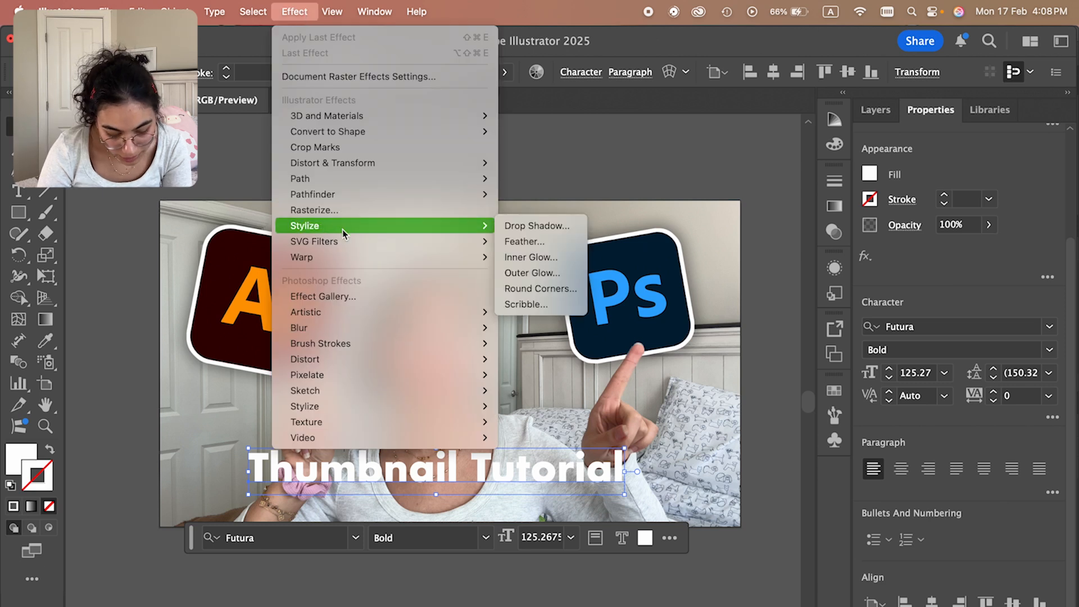
{"action": "left_click", "coordinate": [527, 232]}
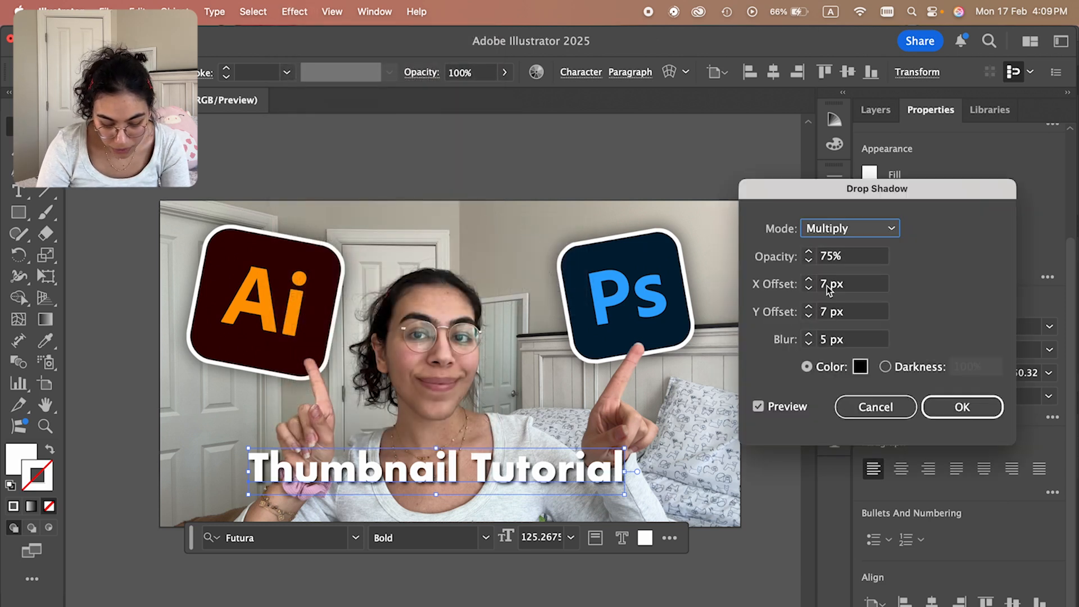
{"action": "left_click", "coordinate": [826, 285]}
{"action": "type", "text": "0"}
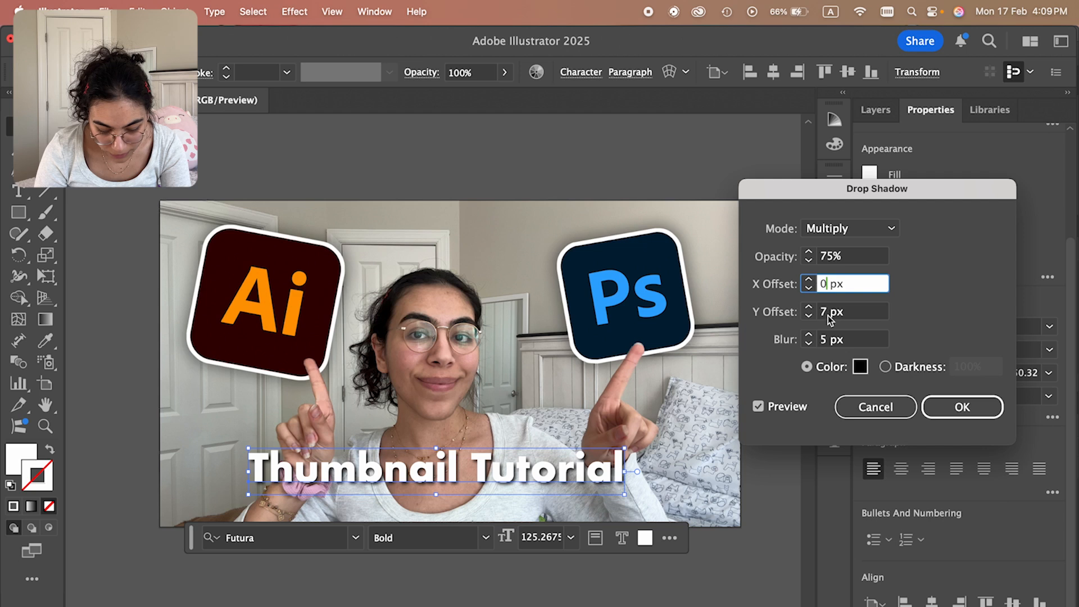
{"action": "key", "text": "Tab"}
{"action": "type", "text": "0"}
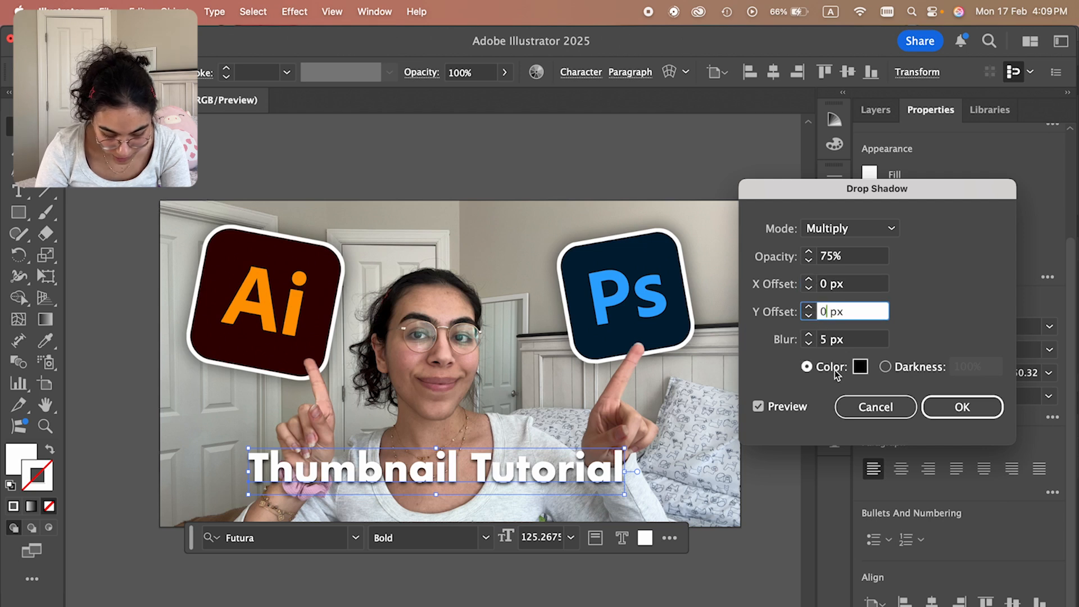
Set the title's drop shadow to 13 px blur and 73% opacity, apply it, and deselect the title.
{"action": "left_click", "coordinate": [810, 335]}
{"action": "left_click", "coordinate": [809, 336]}
{"action": "left_click", "coordinate": [809, 335]}
{"action": "left_click", "coordinate": [810, 335]}
{"action": "left_click", "coordinate": [809, 336]}
{"action": "left_click", "coordinate": [809, 336]}
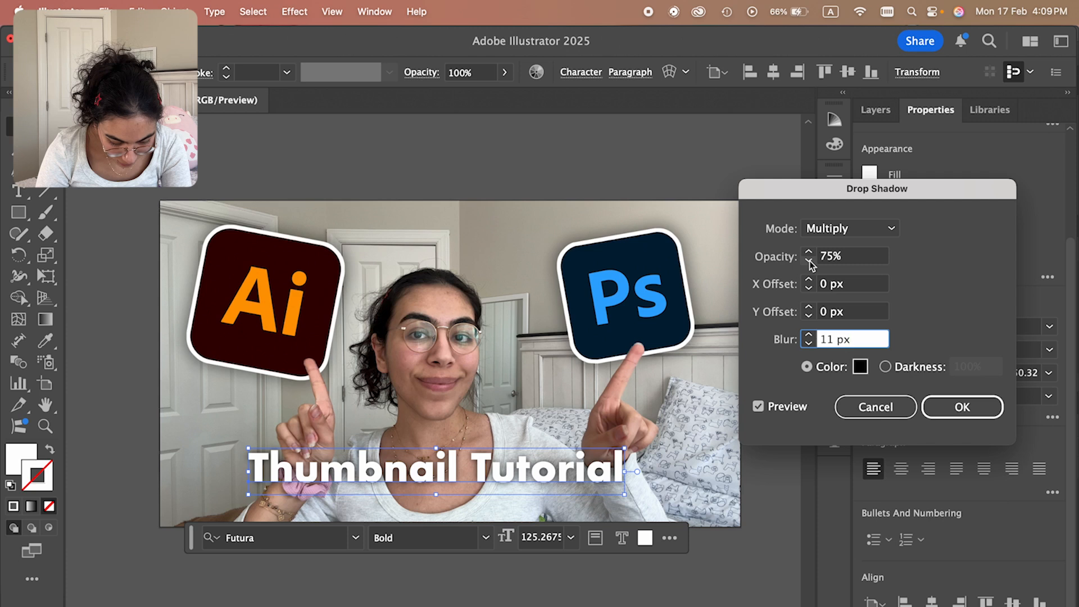
{"action": "left_click", "coordinate": [810, 261]}
{"action": "left_click", "coordinate": [809, 261]}
{"action": "left_click", "coordinate": [809, 261]}
{"action": "left_click", "coordinate": [809, 261]}
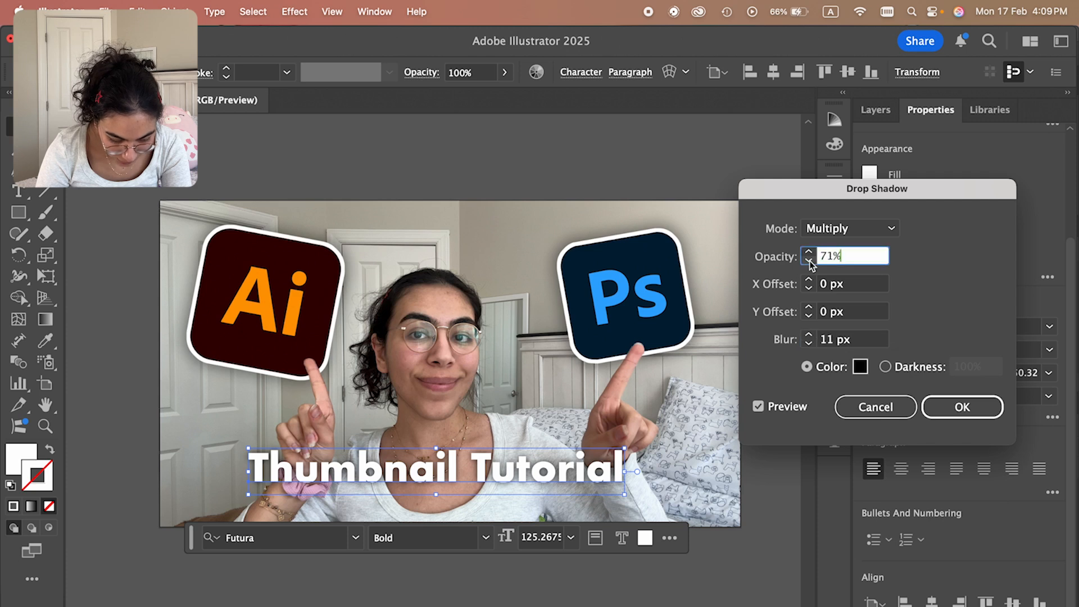
{"action": "left_click", "coordinate": [809, 336]}
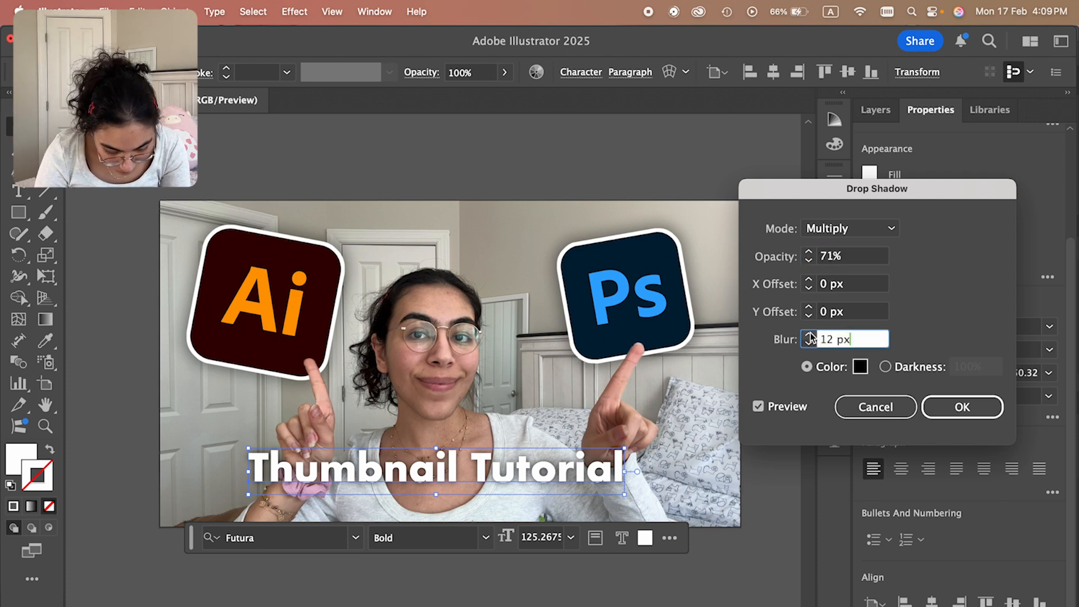
{"action": "left_click", "coordinate": [810, 253]}
{"action": "left_click", "coordinate": [810, 253]}
{"action": "left_click", "coordinate": [810, 260]}
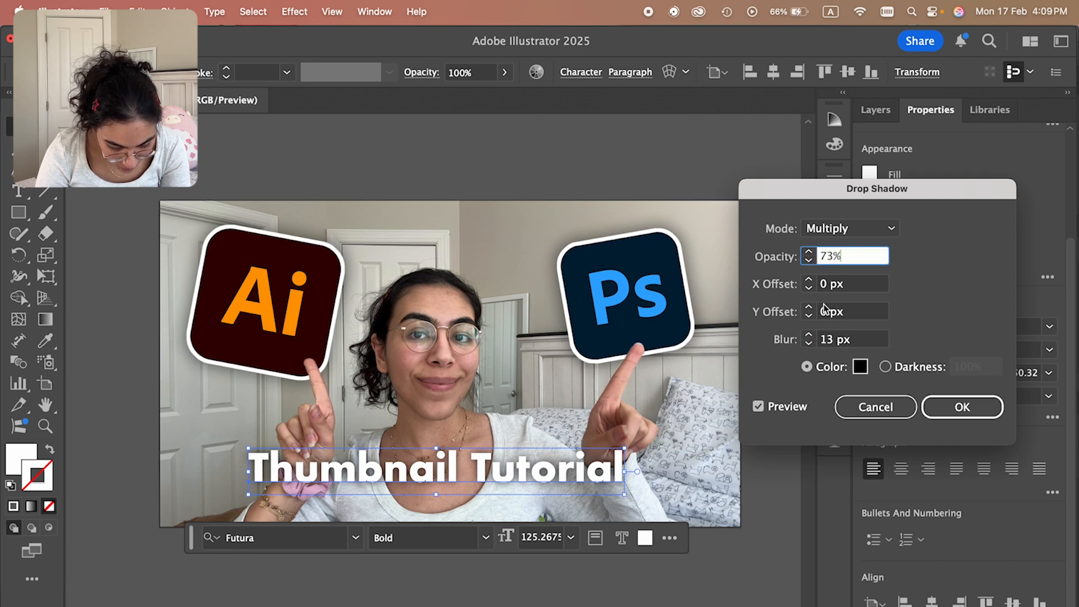
{"action": "left_click", "coordinate": [974, 415]}
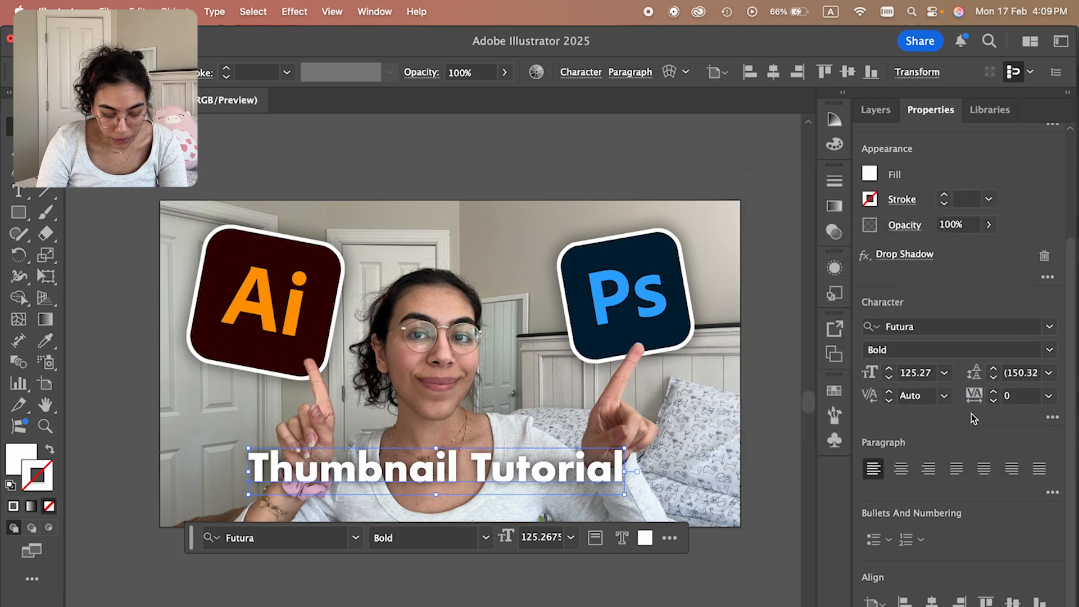
{"action": "left_click", "coordinate": [422, 565]}
Add an Arc warp effect to the title text with a horizontal bend of -21%.
{"action": "scroll", "coordinate": [423, 566], "scroll_direction": "up", "scroll_amount": 3}
{"action": "scroll", "coordinate": [537, 437], "scroll_direction": "down", "scroll_amount": 1}
{"action": "scroll", "coordinate": [537, 437], "scroll_direction": "down", "scroll_amount": 2}
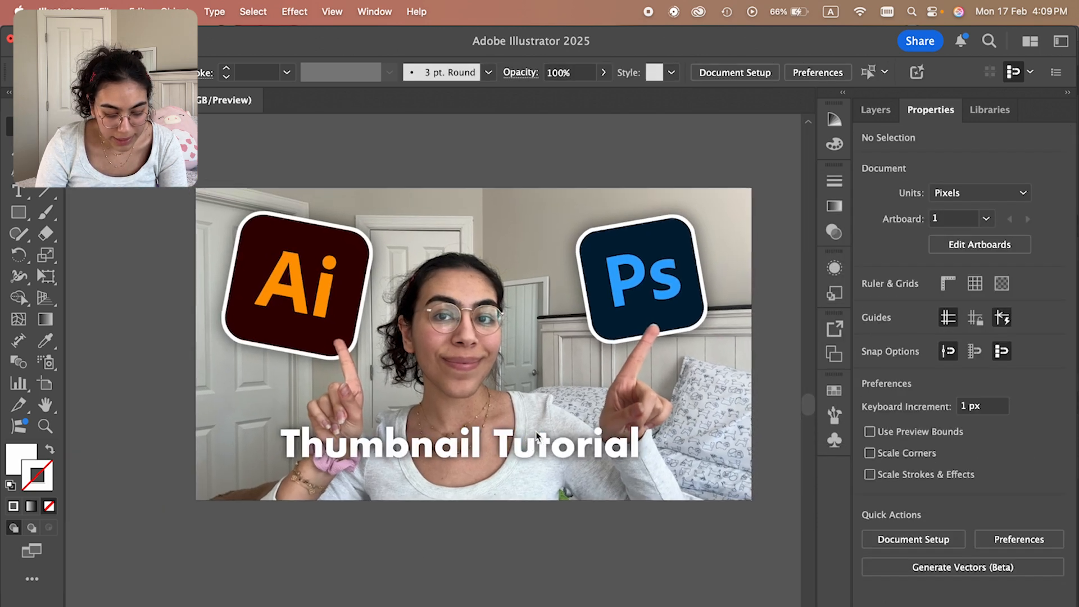
{"action": "left_click", "coordinate": [466, 457]}
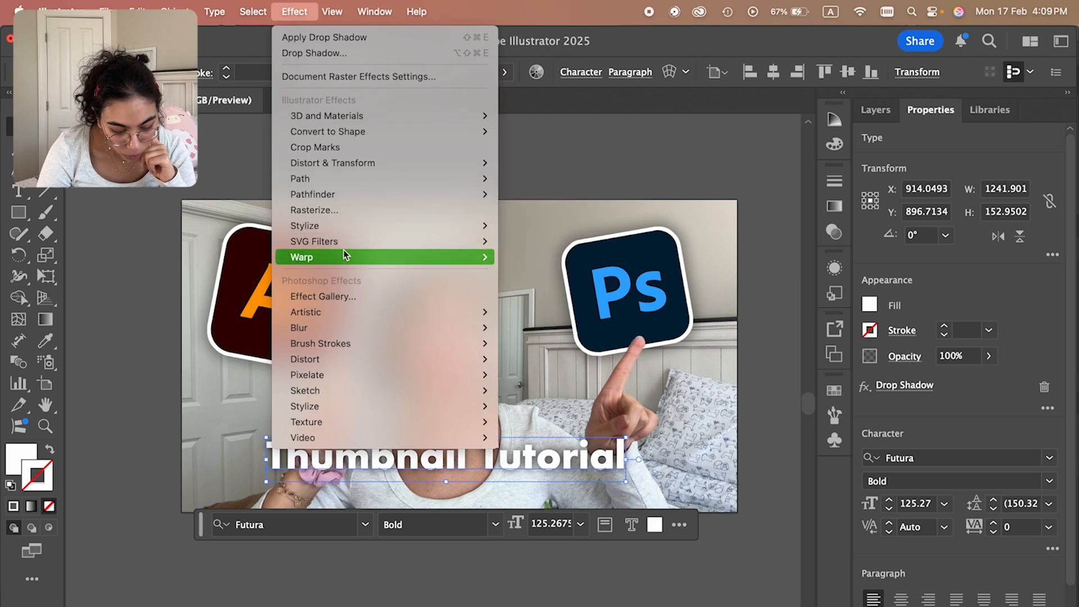
{"action": "mouse_move", "coordinate": [445, 257]}
{"action": "left_click", "coordinate": [522, 260]}
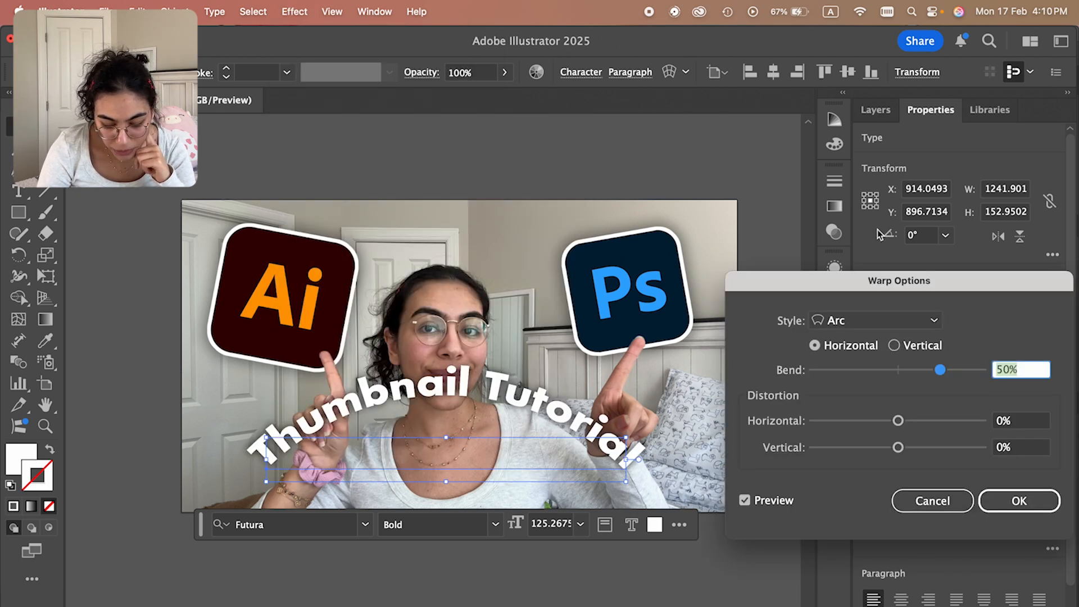
{"action": "left_click_drag", "start_coordinate": [873, 287], "coordinate": [708, 178]}
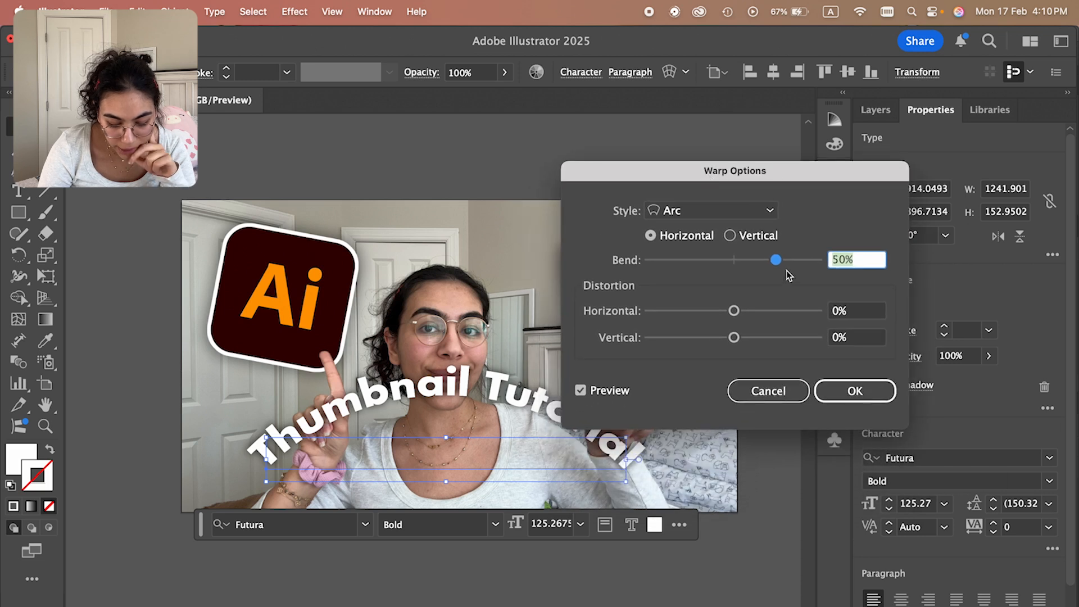
{"action": "left_click_drag", "start_coordinate": [777, 265], "coordinate": [715, 264]}
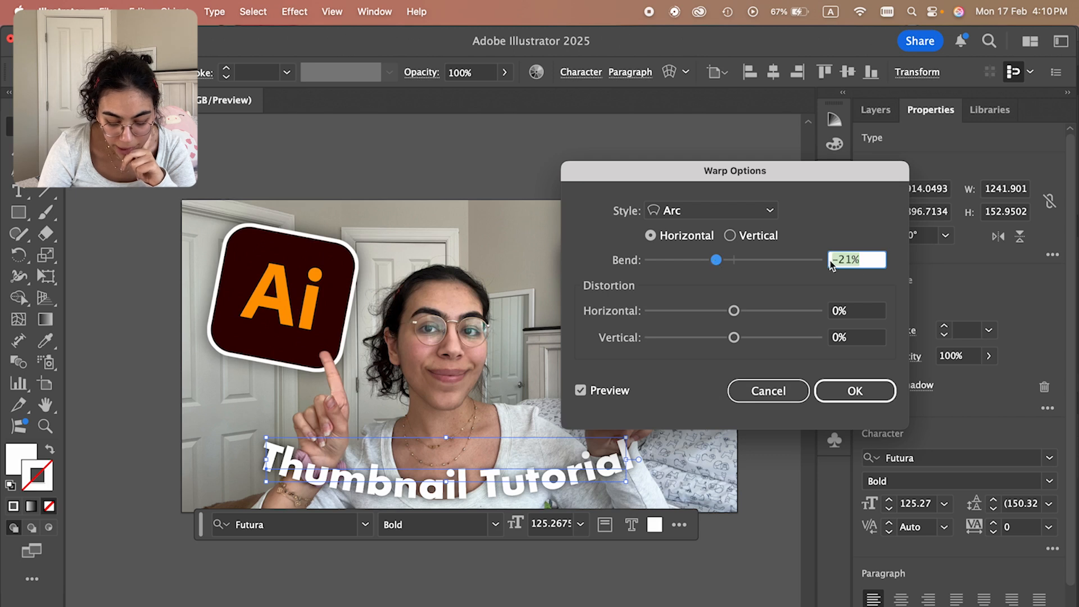
Try a horizontal distortion of -38% and a vertical distortion of 19% on the warp, resetting both to 0%.
{"action": "left_click_drag", "start_coordinate": [734, 310], "coordinate": [703, 313]}
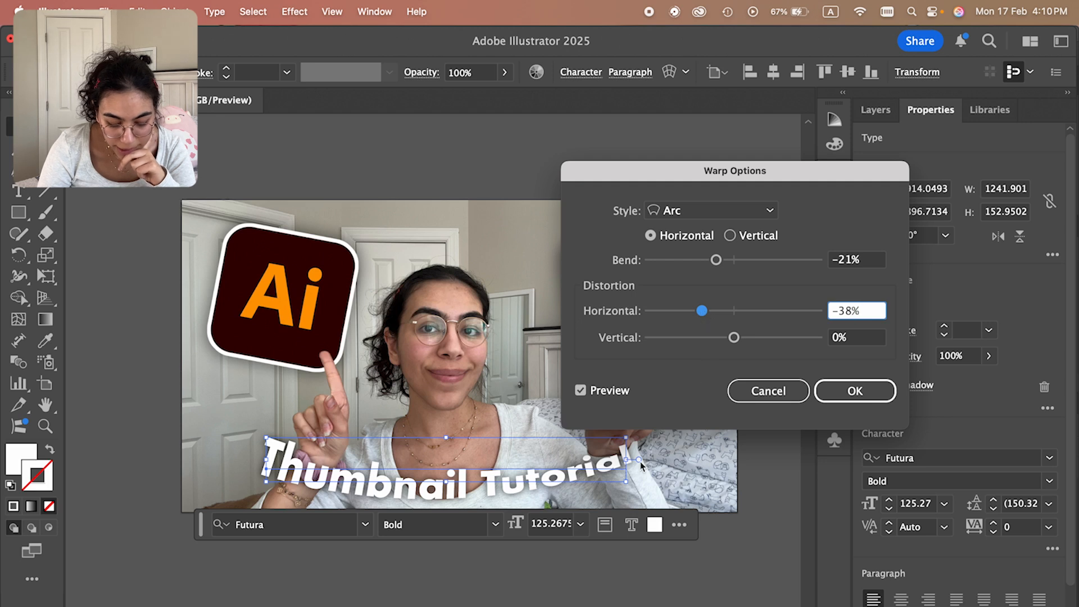
{"action": "mouse_move", "coordinate": [734, 338]}
{"action": "left_mouse_down"}
{"action": "mouse_move", "coordinate": [785, 340]}
{"action": "mouse_move", "coordinate": [711, 340]}
{"action": "mouse_move", "coordinate": [754, 342]}
{"action": "left_mouse_up"}
{"action": "double_click", "coordinate": [845, 313]}
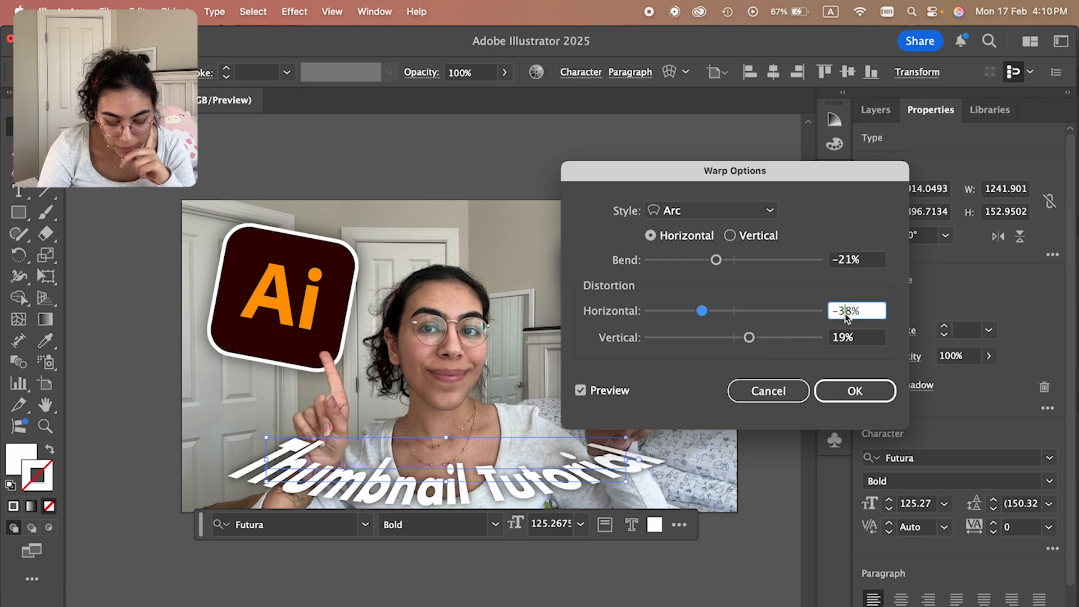
{"action": "type", "text": "0"}
{"action": "left_click", "coordinate": [845, 336]}
{"action": "double_click", "coordinate": [845, 336]}
{"action": "type", "text": "0"}
{"action": "left_click", "coordinate": [862, 311]}
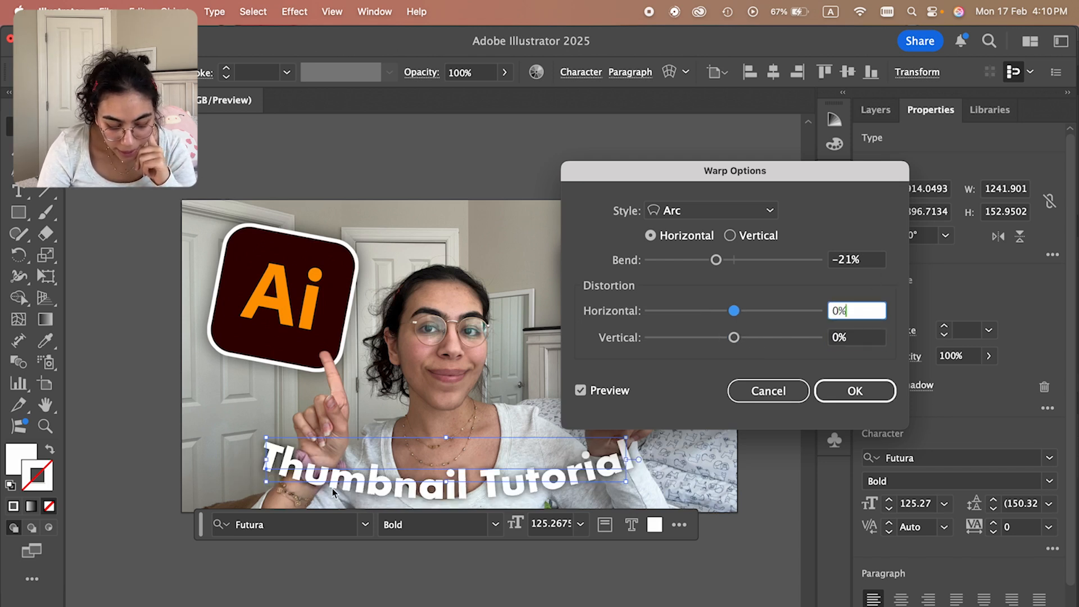
Try the Arc Lower, Shell Lower and Arch warp styles on the title, with a bend of -20% for Arch.
{"action": "left_click", "coordinate": [735, 210]}
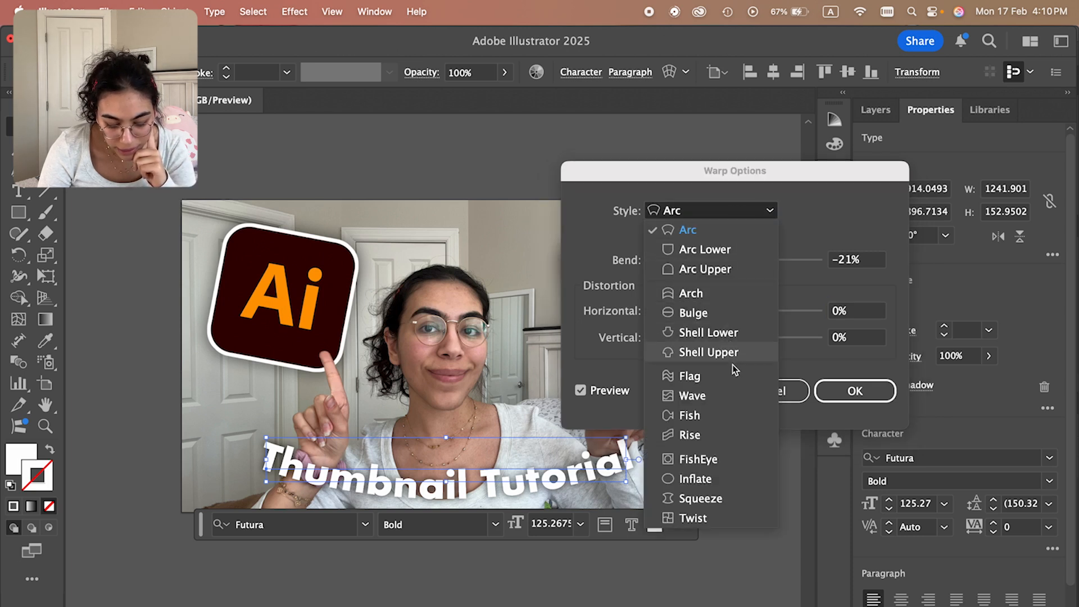
{"action": "left_click", "coordinate": [720, 250]}
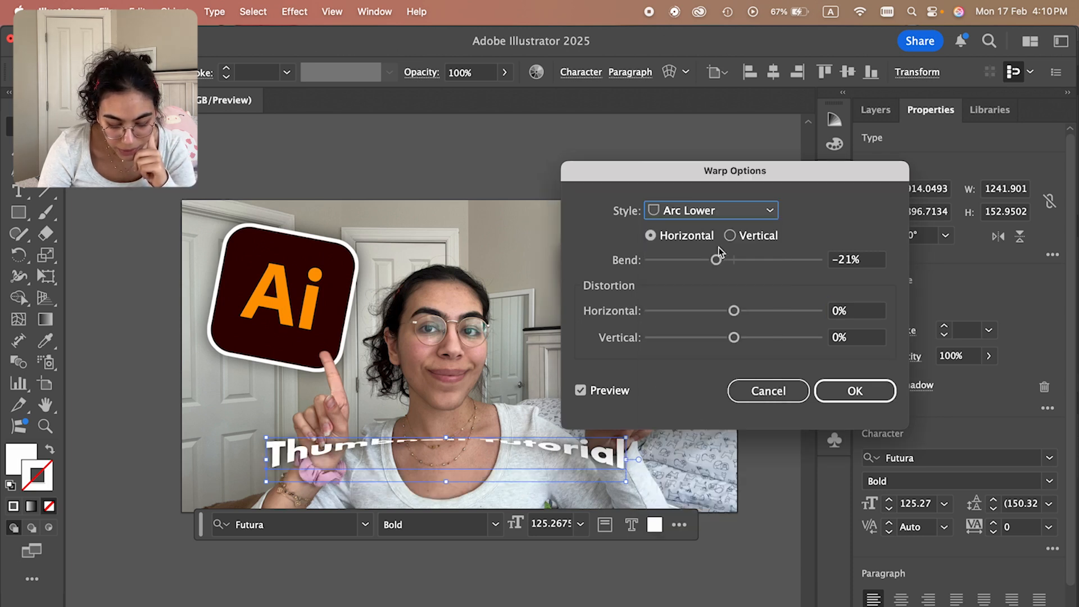
{"action": "left_click", "coordinate": [720, 217]}
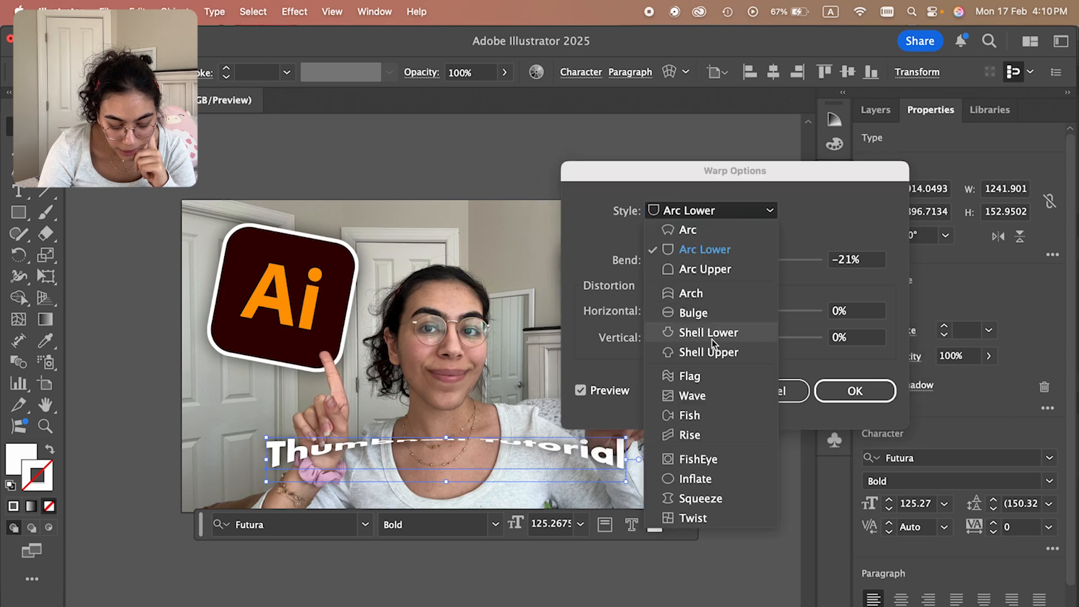
{"action": "left_click", "coordinate": [709, 332]}
{"action": "left_click", "coordinate": [695, 219]}
{"action": "left_click", "coordinate": [697, 293]}
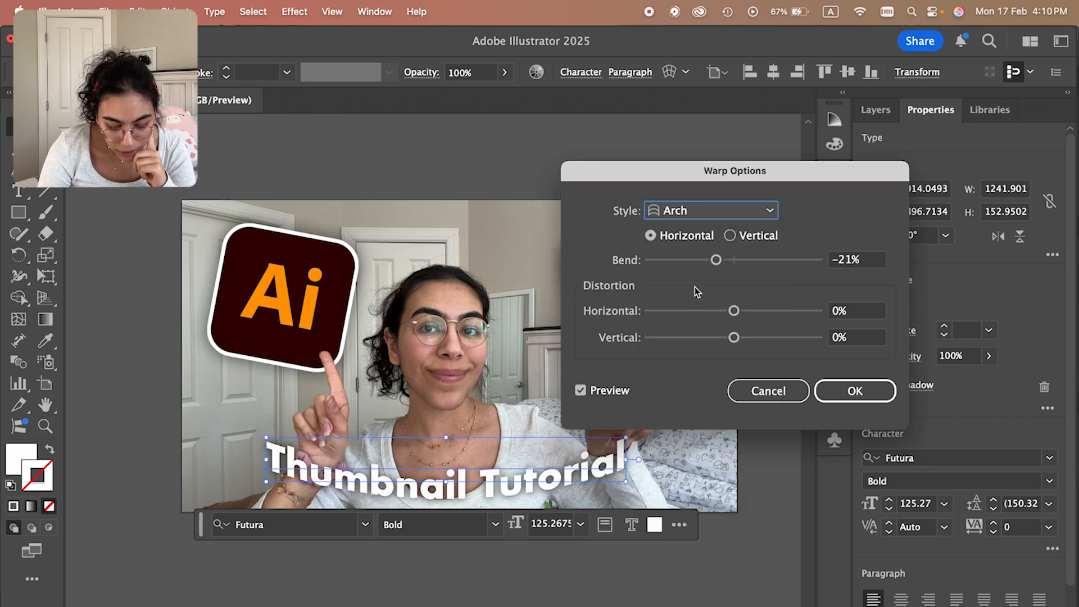
{"action": "left_click_drag", "start_coordinate": [748, 263], "coordinate": [718, 263]}
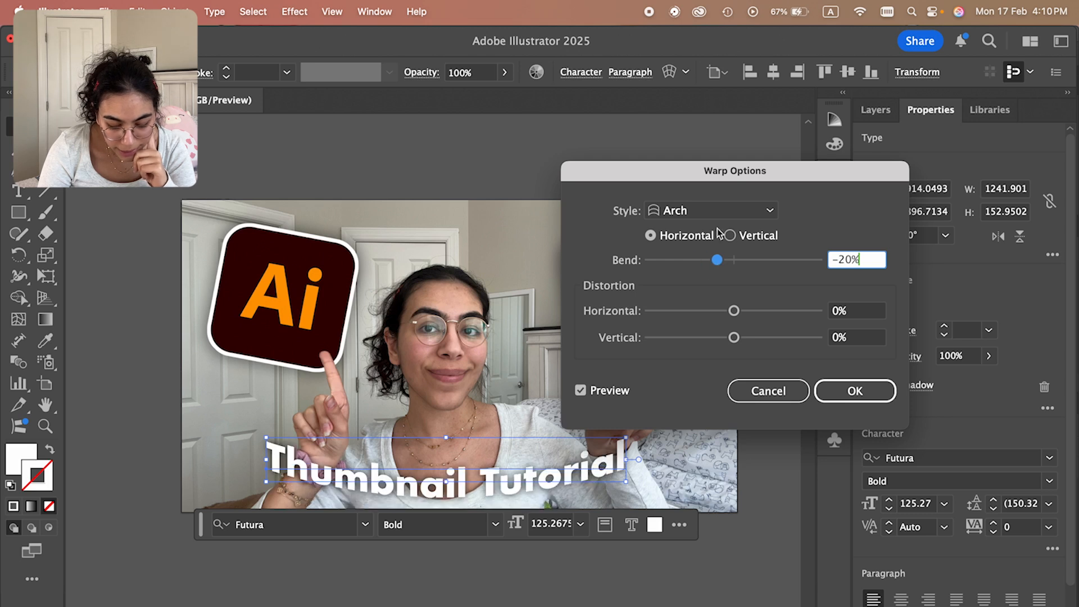
Return the title's warp style to Arc, set the bend to -18%, and apply the effect.
{"action": "left_click", "coordinate": [717, 214]}
{"action": "left_click", "coordinate": [714, 233]}
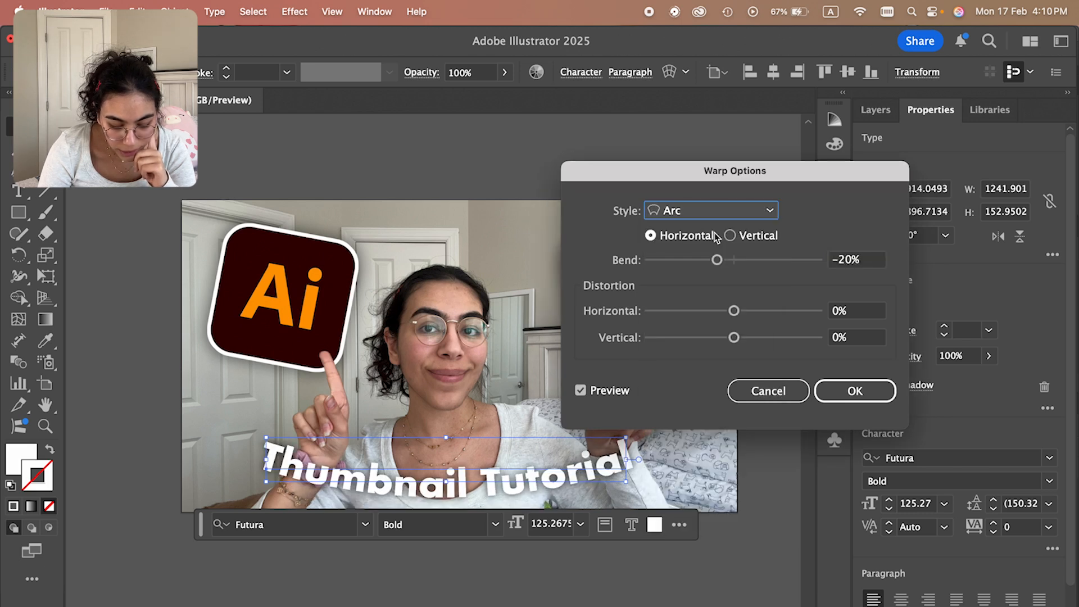
{"action": "left_click", "coordinate": [718, 262]}
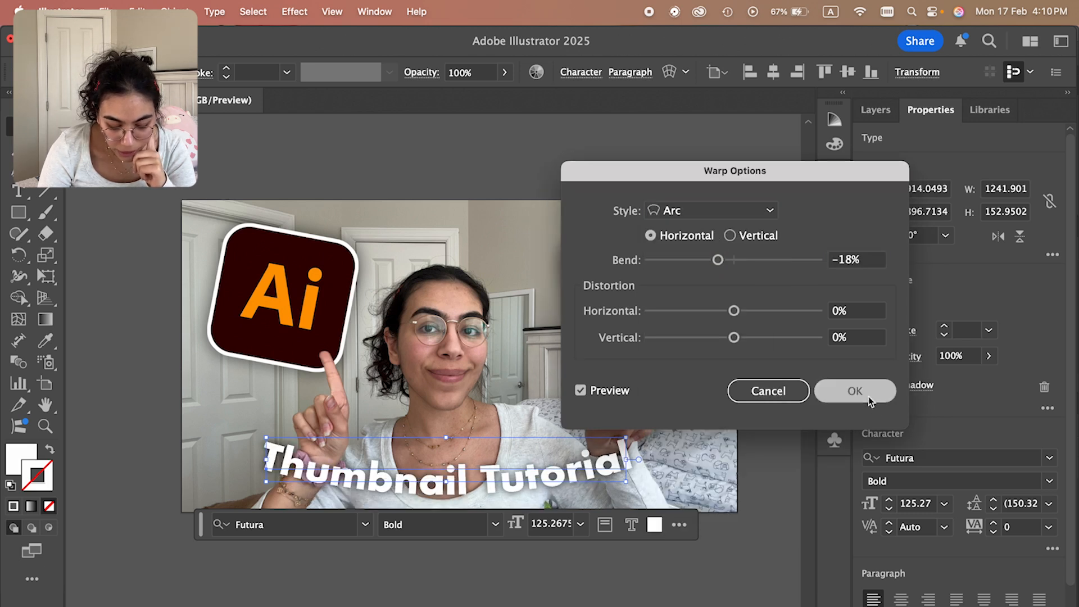
{"action": "left_click", "coordinate": [869, 397]}
Enlarge the curved title and reposition it across the woman's chest.
{"action": "left_click_drag", "start_coordinate": [518, 488], "coordinate": [519, 480]}
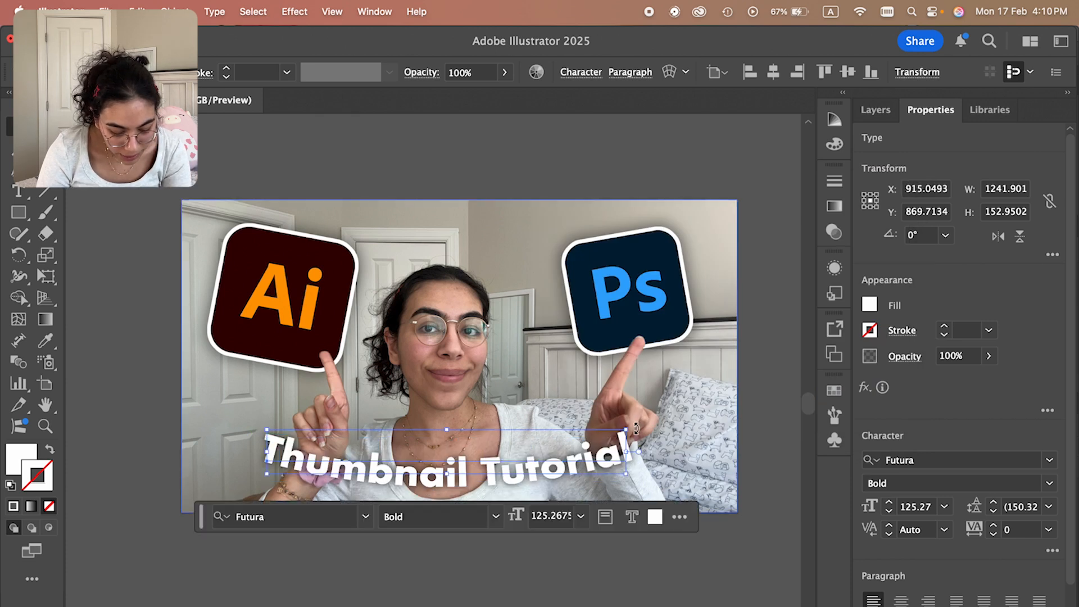
{"action": "left_click_drag", "start_coordinate": [631, 433], "coordinate": [694, 422]}
{"action": "left_click_drag", "start_coordinate": [564, 464], "coordinate": [538, 474]}
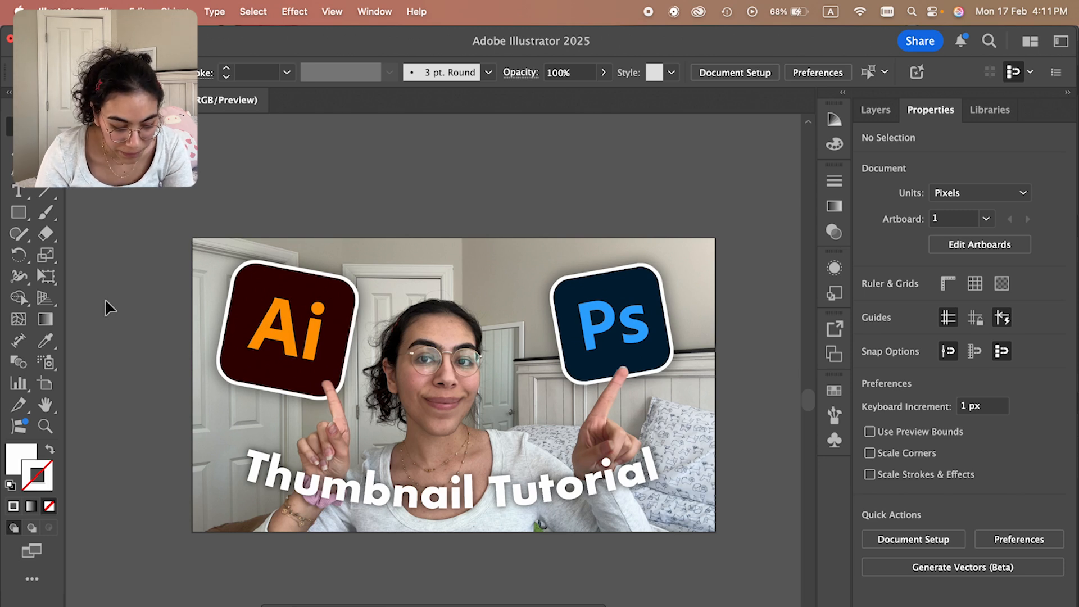
Draw a white circle about 116 px in diameter above the woman's head, deleting any extra trial ellipse.
{"action": "left_click", "coordinate": [19, 213]}
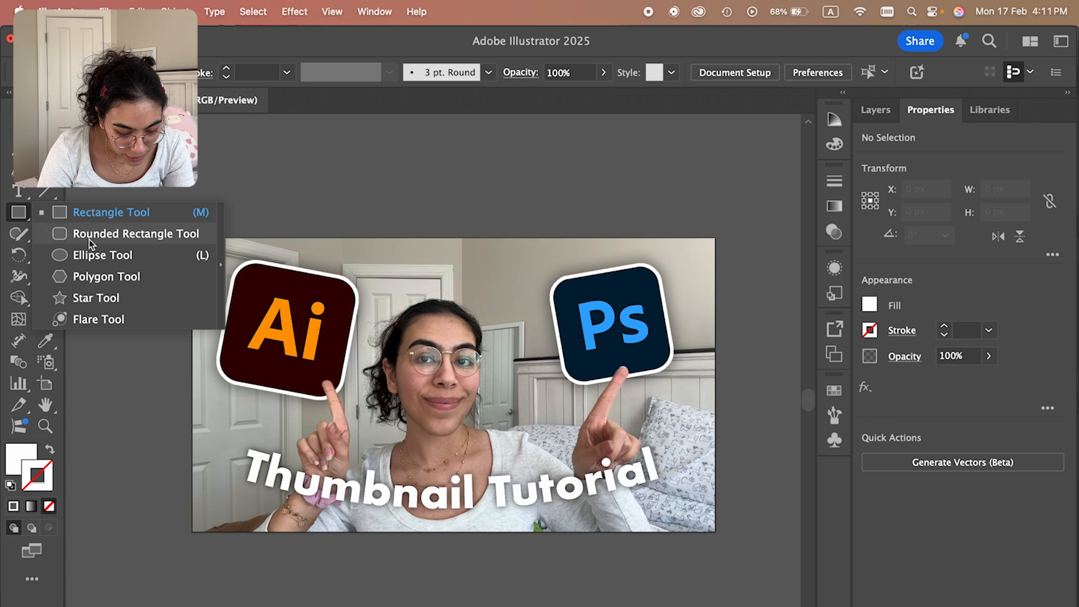
{"action": "left_click", "coordinate": [92, 255]}
{"action": "scroll", "coordinate": [349, 301], "scroll_direction": "up", "scroll_amount": 2}
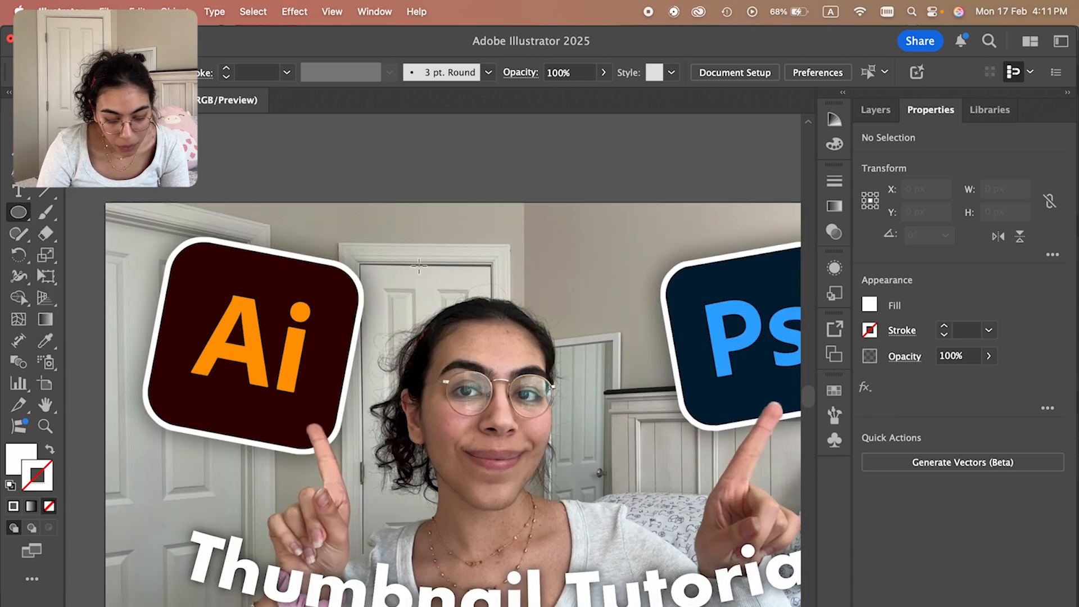
{"action": "left_click_drag", "start_coordinate": [435, 267], "coordinate": [460, 276]}
{"action": "scroll", "coordinate": [484, 236], "scroll_direction": "right", "scroll_amount": 2}
{"action": "left_click_drag", "start_coordinate": [483, 234], "coordinate": [575, 264]}
{"action": "key", "text": "BackSpace"}
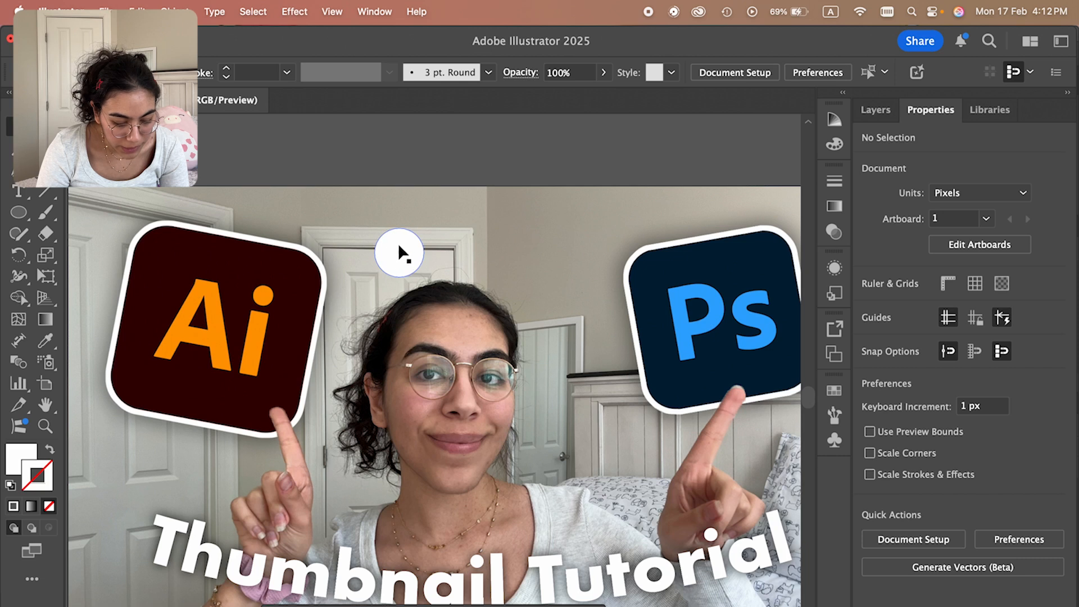
Apply a Pucker & Bloat effect of -75% to the white circle to make a four-pointed sparkle.
{"action": "left_click", "coordinate": [402, 251]}
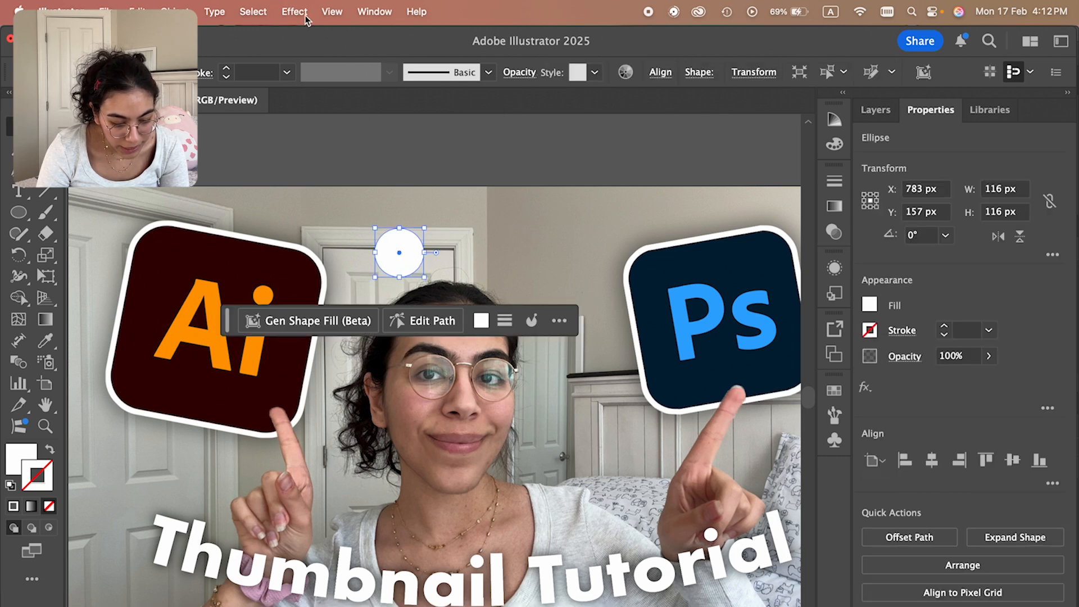
{"action": "left_click", "coordinate": [305, 16]}
{"action": "mouse_move", "coordinate": [370, 163]}
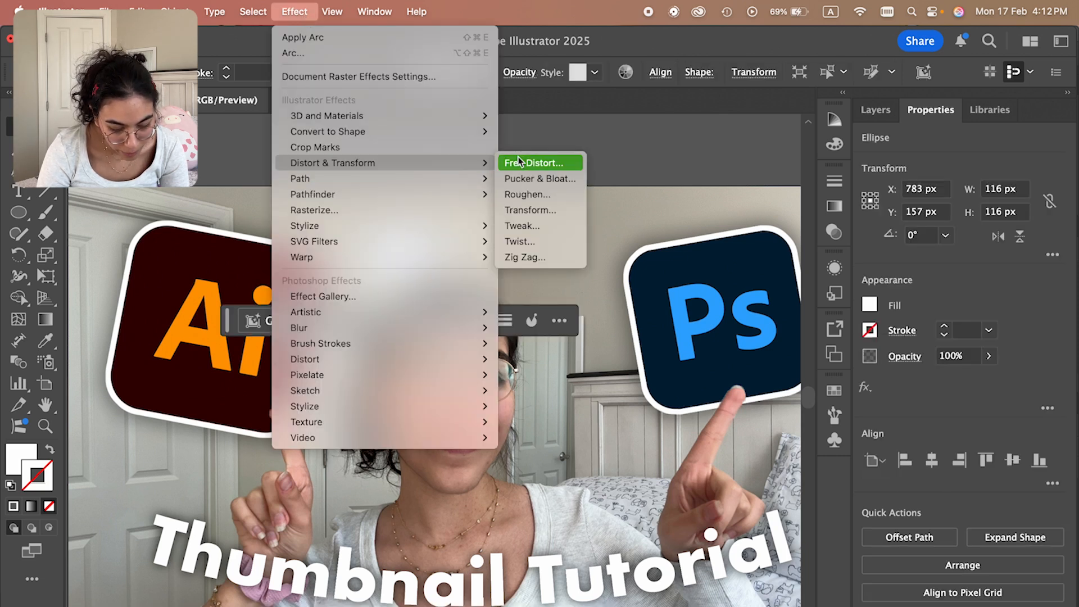
{"action": "left_click", "coordinate": [528, 177]}
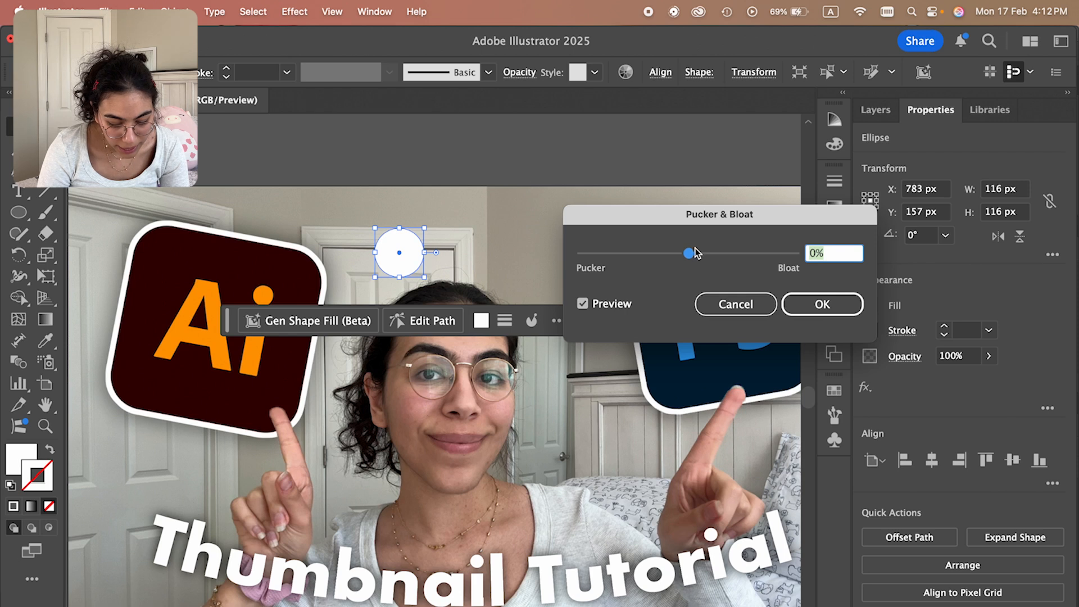
{"action": "left_click_drag", "start_coordinate": [682, 257], "coordinate": [660, 255]}
{"action": "left_click", "coordinate": [750, 255]}
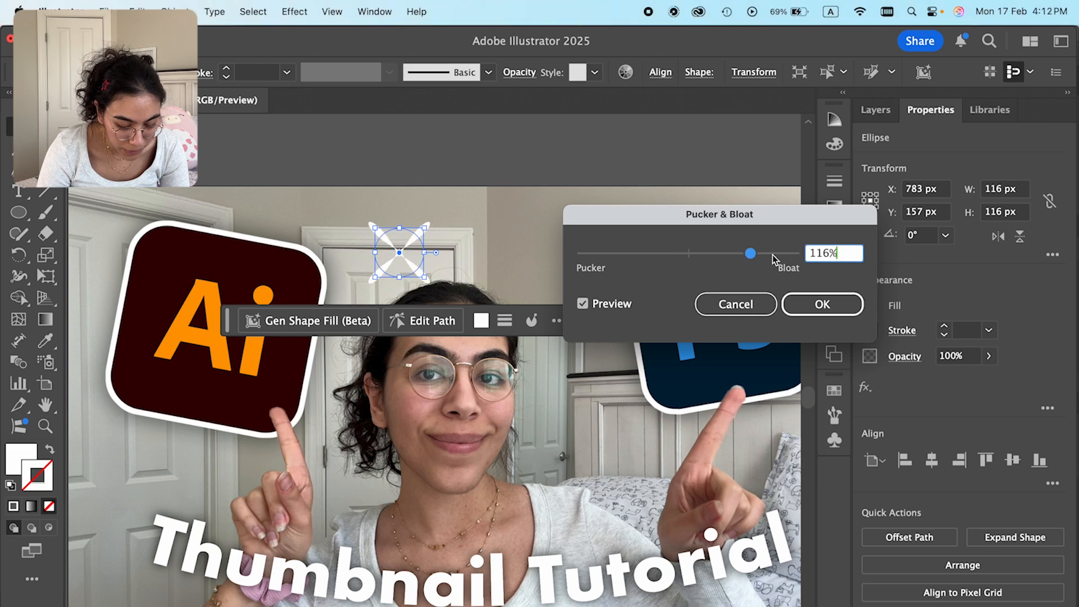
{"action": "left_click_drag", "start_coordinate": [740, 260], "coordinate": [648, 257]}
{"action": "left_click", "coordinate": [823, 304]}
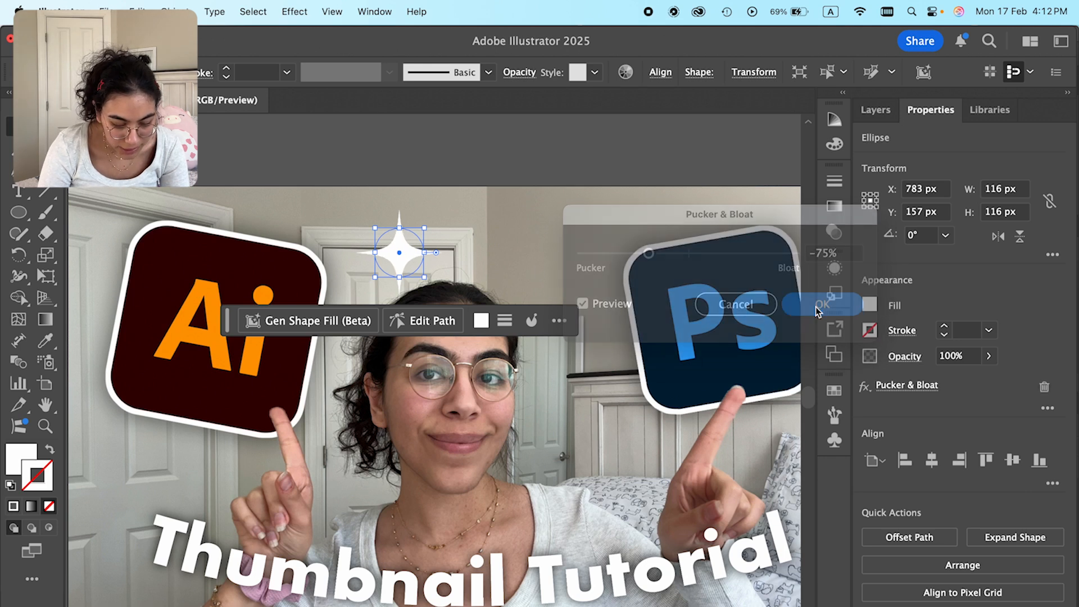
Move the sparkle beside the "T" at the start of the title, scale it down, and deselect it.
{"action": "key", "text": "super+minus"}
{"action": "left_click_drag", "start_coordinate": [409, 258], "coordinate": [225, 430]}
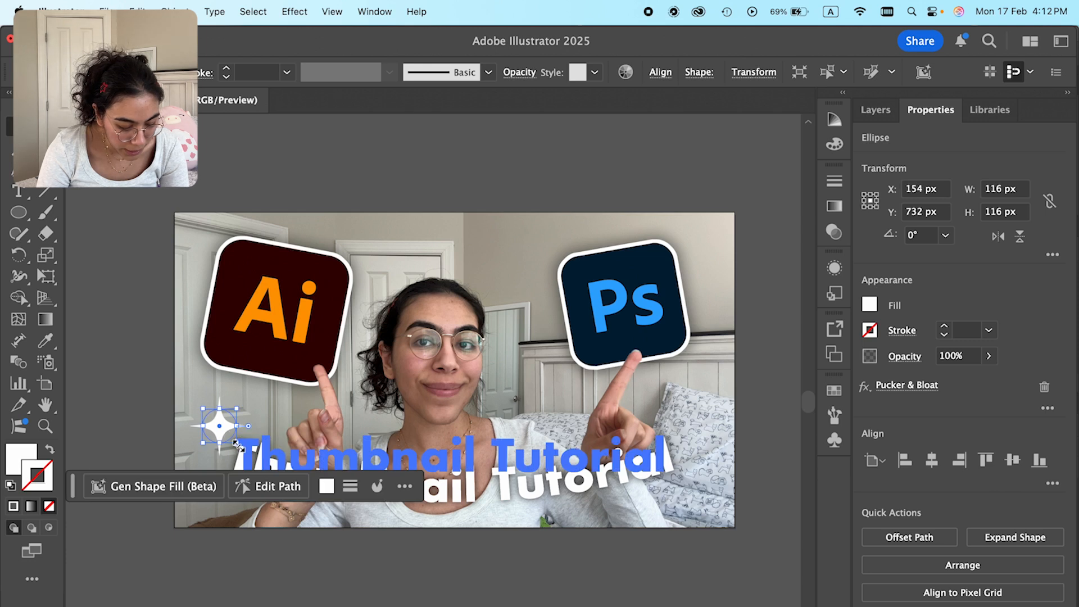
{"action": "scroll", "coordinate": [239, 446], "scroll_direction": "up", "scroll_amount": 2}
{"action": "left_click_drag", "start_coordinate": [180, 387], "coordinate": [219, 427]}
{"action": "scroll", "coordinate": [218, 427], "scroll_direction": "down", "scroll_amount": 2}
{"action": "key", "text": "super+shift+a"}
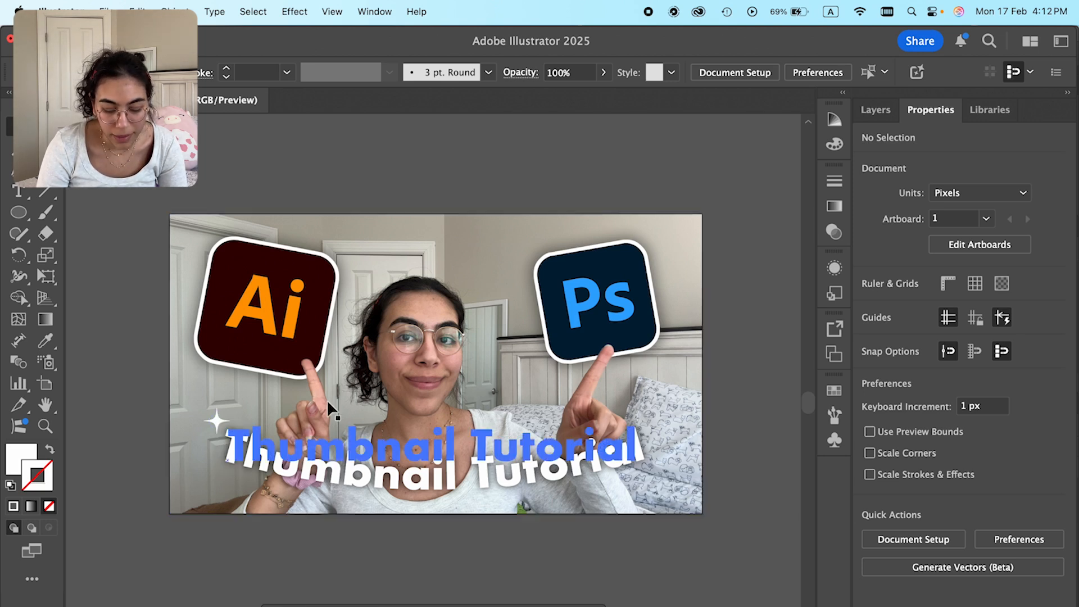
Show the objects inside Layer 1 and paste a copy of the small sparkle.
{"action": "left_click", "coordinate": [882, 114]}
{"action": "left_click", "coordinate": [918, 169]}
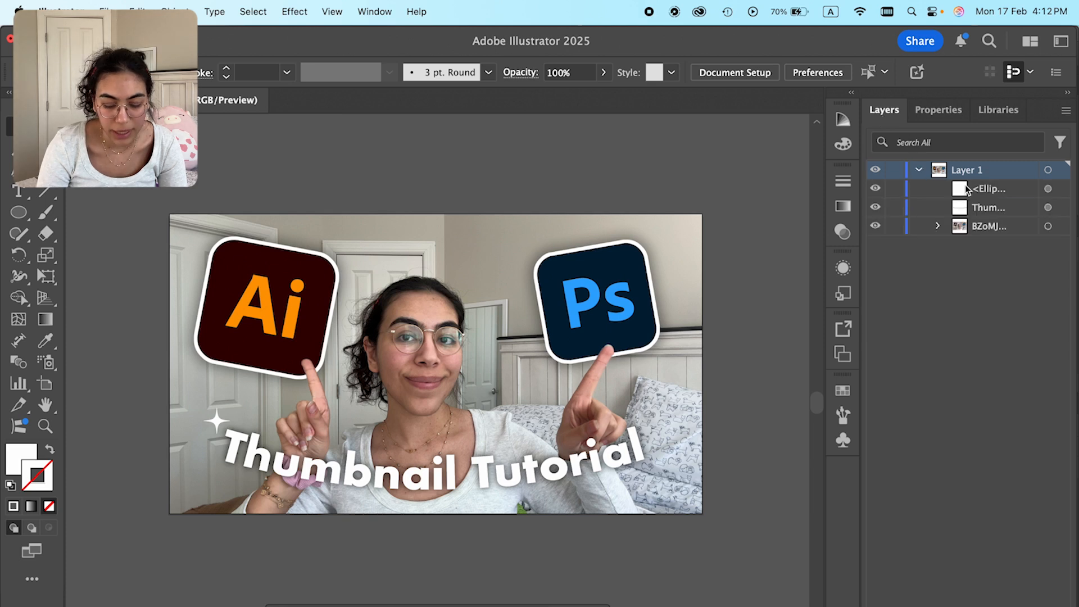
{"action": "scroll", "coordinate": [217, 421], "scroll_direction": "up", "scroll_amount": 3}
{"action": "left_click", "coordinate": [215, 419]}
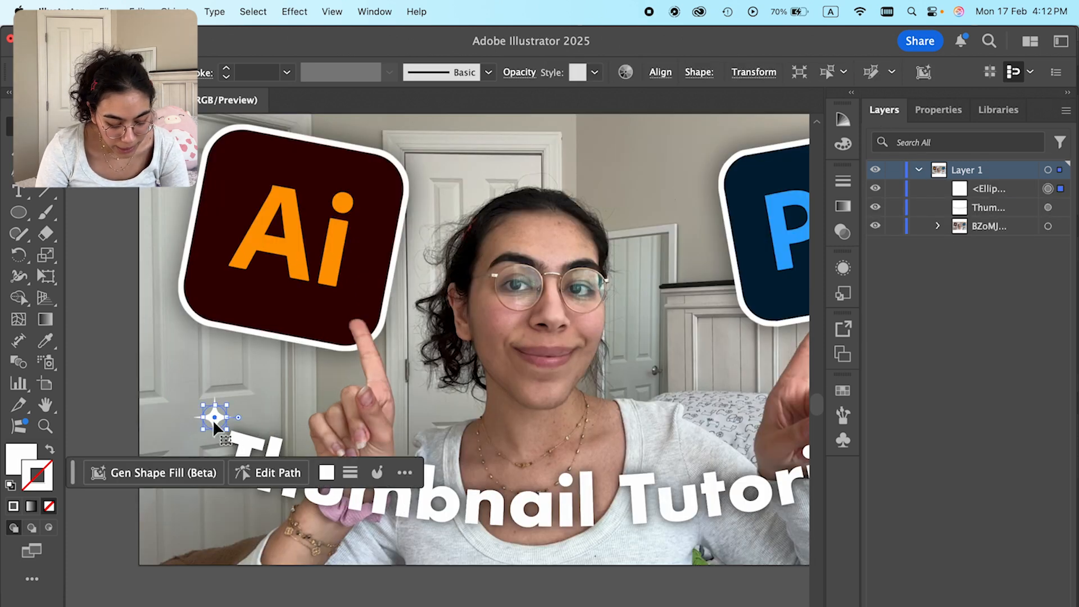
{"action": "key", "text": "super+v"}
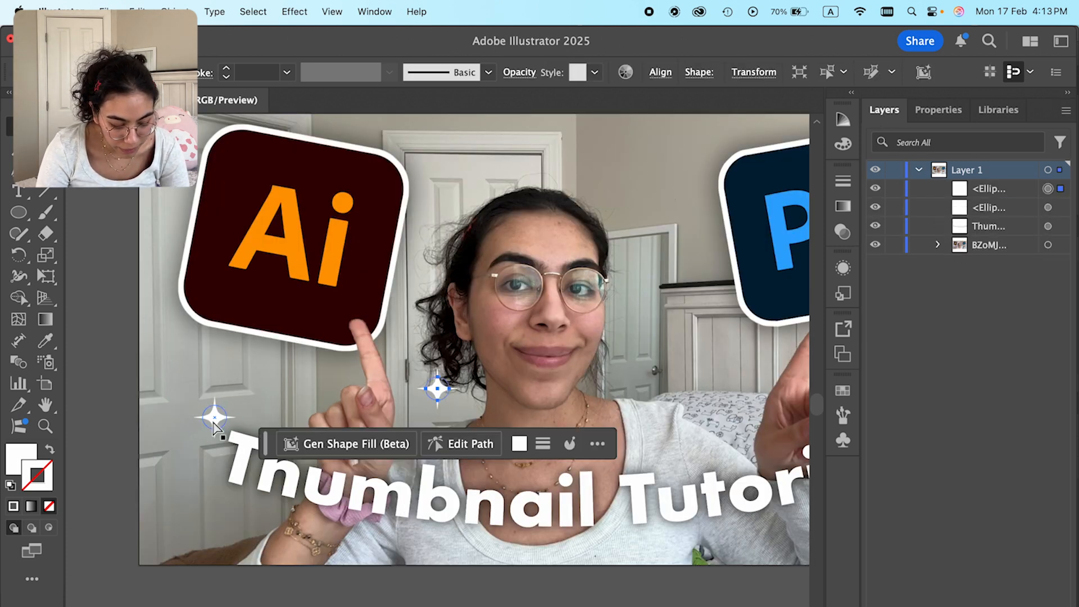
Place the pasted sparkle beside the hand pointing at the Ps icon, and another copy at the upper-right corner of the Ai icon.
{"action": "scroll", "coordinate": [434, 390], "scroll_direction": "right", "scroll_amount": 2}
{"action": "scroll", "coordinate": [434, 390], "scroll_direction": "down", "scroll_amount": 3}
{"action": "left_click_drag", "start_coordinate": [388, 398], "coordinate": [666, 379]}
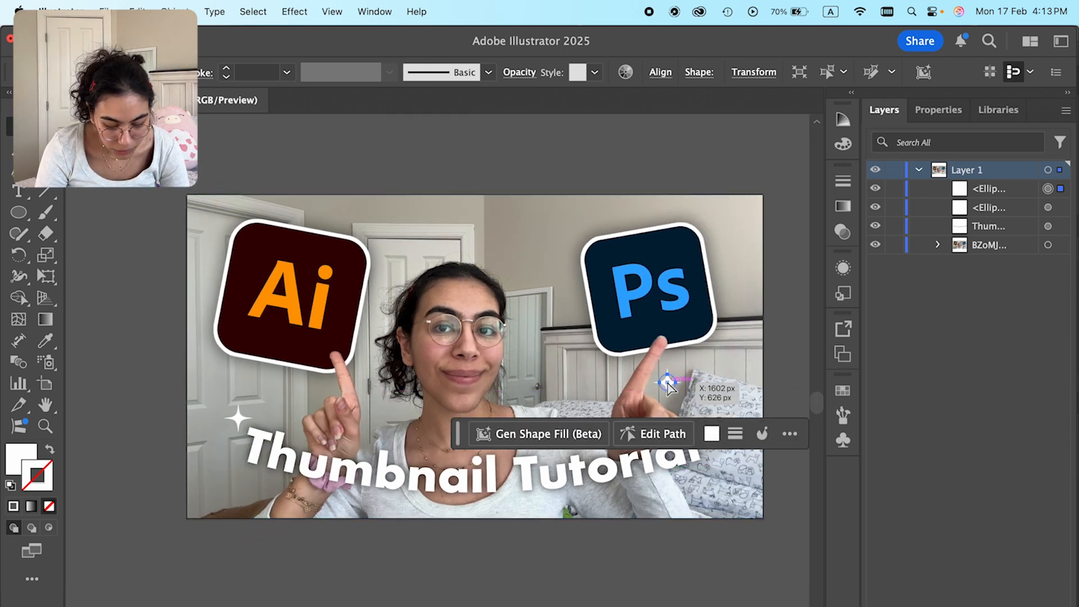
{"action": "key", "text": "super+v"}
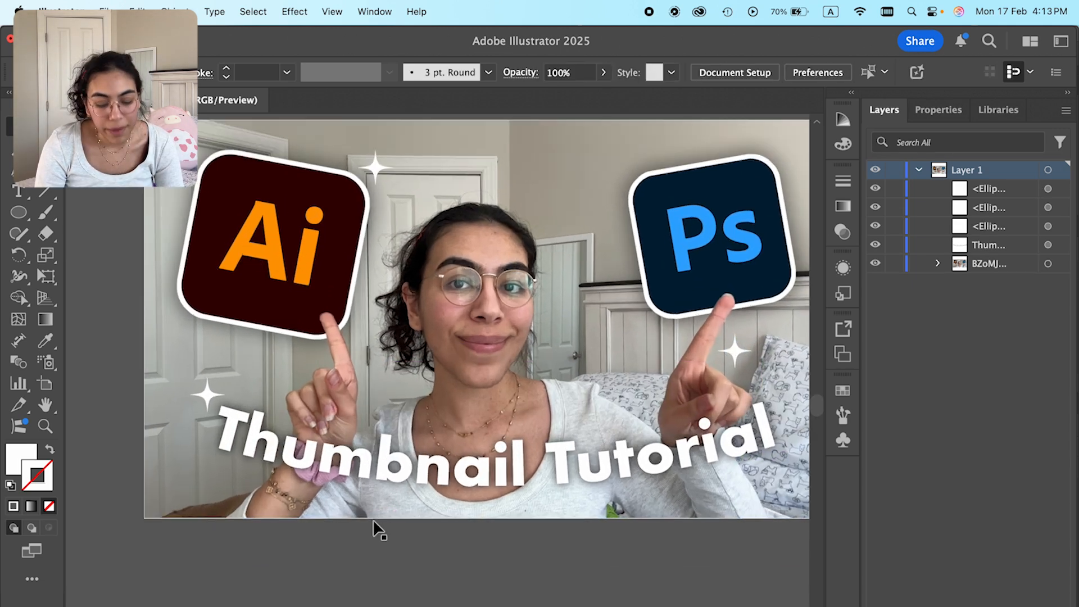
{"action": "scroll", "coordinate": [374, 521], "scroll_direction": "up", "scroll_amount": 1}
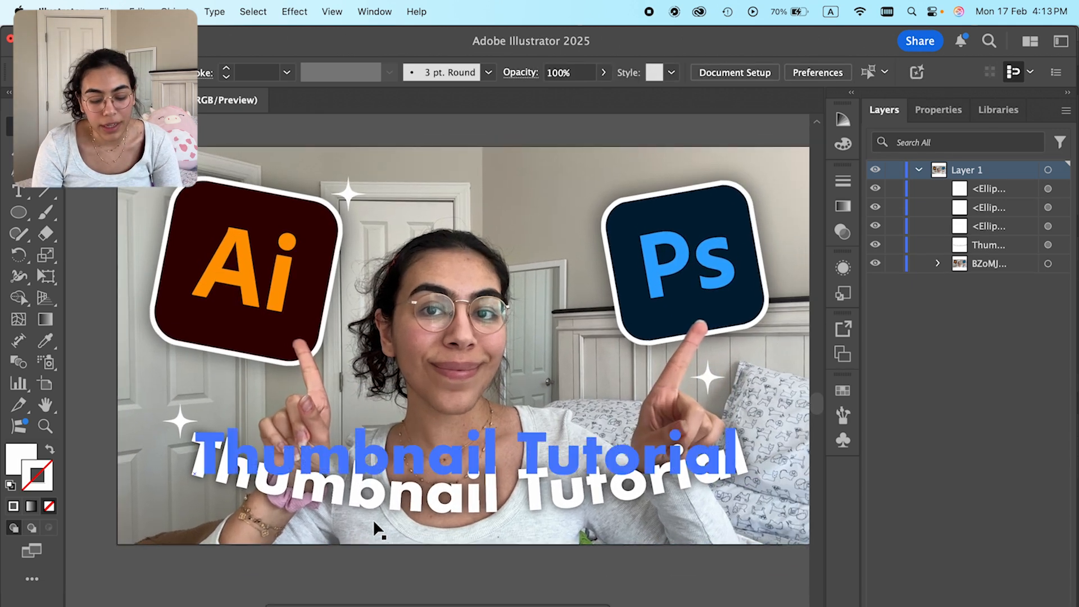
{"action": "scroll", "coordinate": [373, 521], "scroll_direction": "down", "scroll_amount": 3}
{"action": "scroll", "coordinate": [416, 391], "scroll_direction": "right", "scroll_amount": 1}
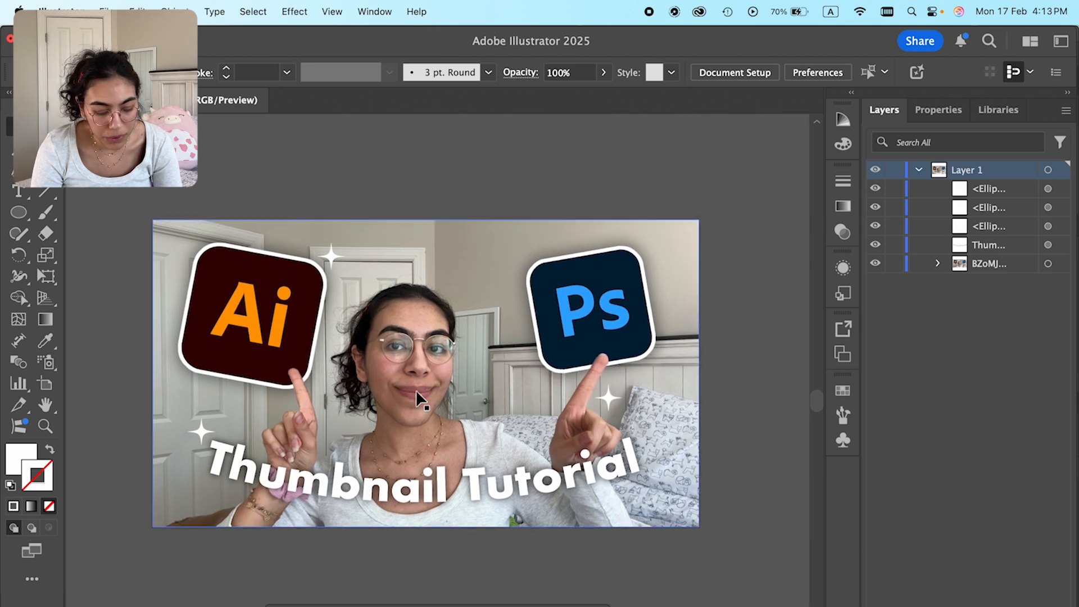
{"action": "scroll", "coordinate": [416, 390], "scroll_direction": "up", "scroll_amount": 2}
{"action": "scroll", "coordinate": [416, 391], "scroll_direction": "down", "scroll_amount": 1}
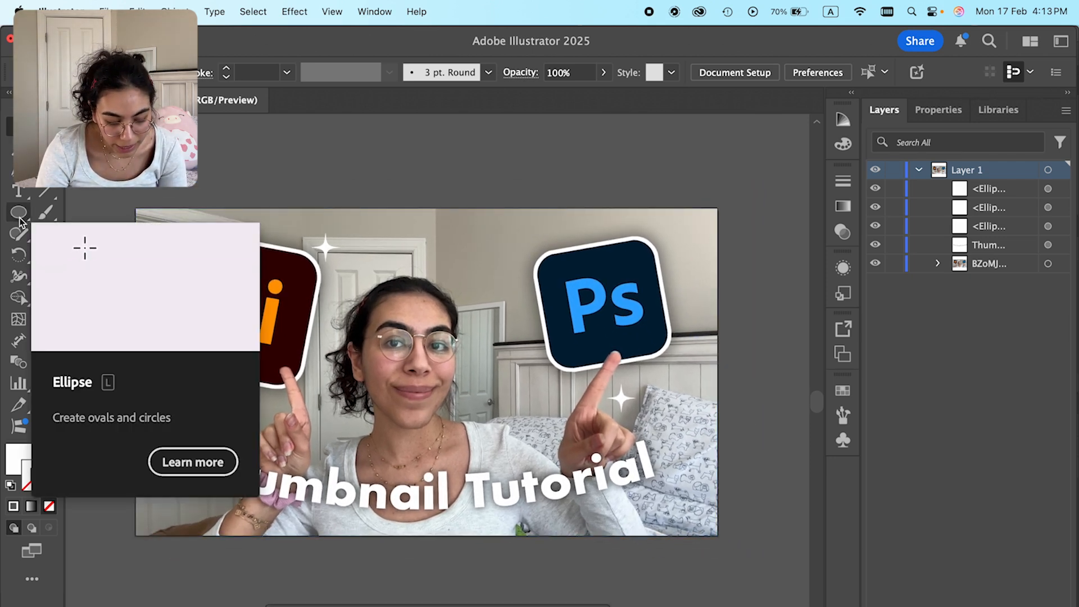
Draw a small, upright white ellipse on the wall between the woman's head and the Ps icon.
{"action": "left_click", "coordinate": [19, 213]}
{"action": "scroll", "coordinate": [501, 313], "scroll_direction": "up", "scroll_amount": 3}
{"action": "scroll", "coordinate": [502, 314], "scroll_direction": "down", "scroll_amount": 1}
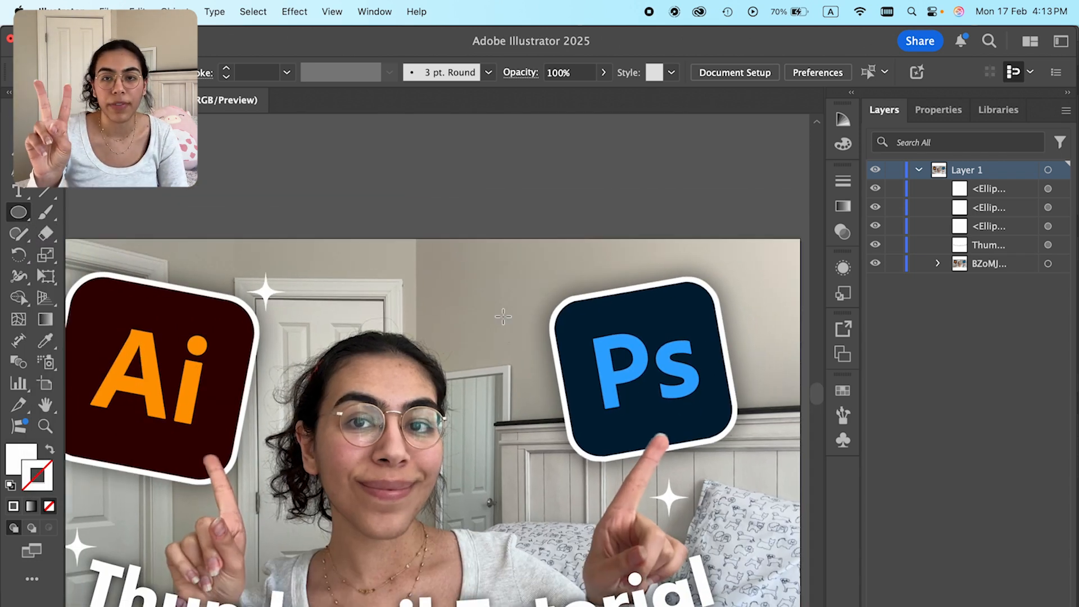
{"action": "scroll", "coordinate": [502, 315], "scroll_direction": "down", "scroll_amount": 1}
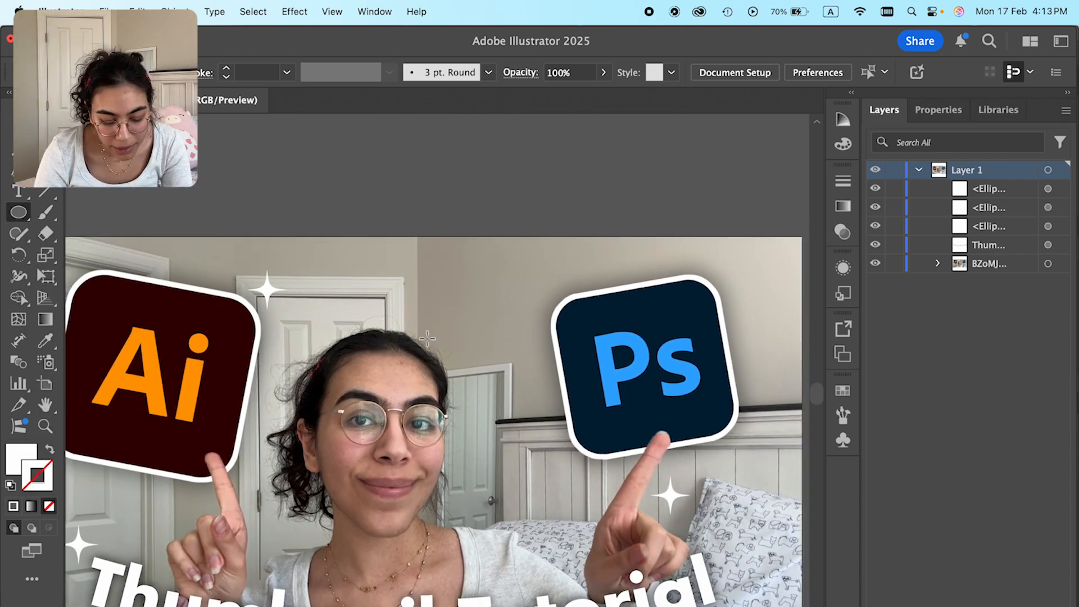
{"action": "scroll", "coordinate": [530, 256], "scroll_direction": "up", "scroll_amount": 1}
{"action": "scroll", "coordinate": [495, 344], "scroll_direction": "down", "scroll_amount": 1}
{"action": "scroll", "coordinate": [495, 343], "scroll_direction": "up", "scroll_amount": 2}
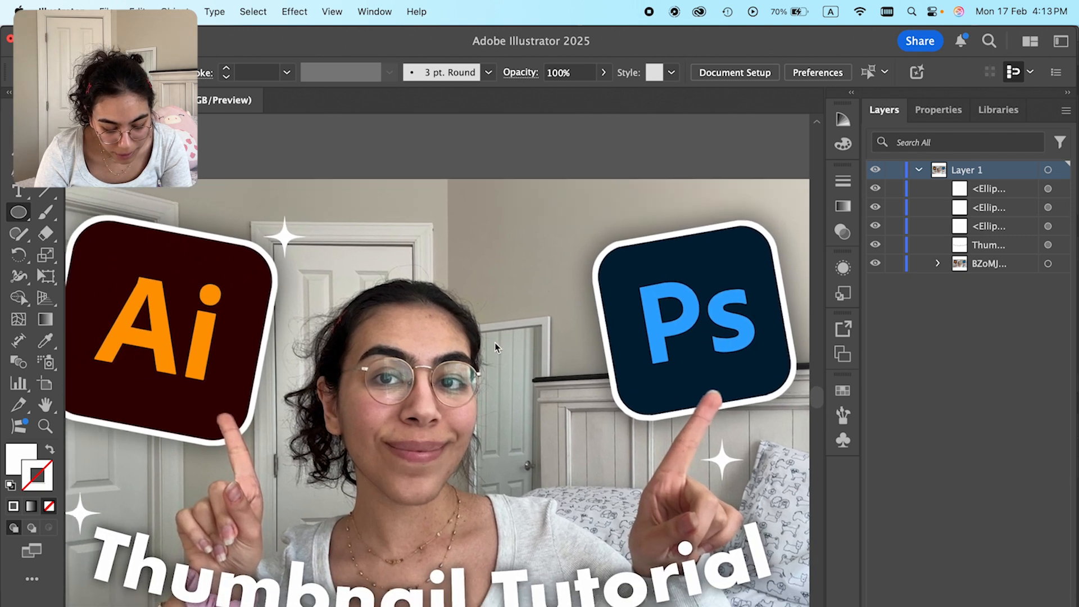
{"action": "left_click_drag", "start_coordinate": [516, 234], "coordinate": [535, 267]}
{"action": "key", "text": "v"}
{"action": "left_click", "coordinate": [514, 153]}
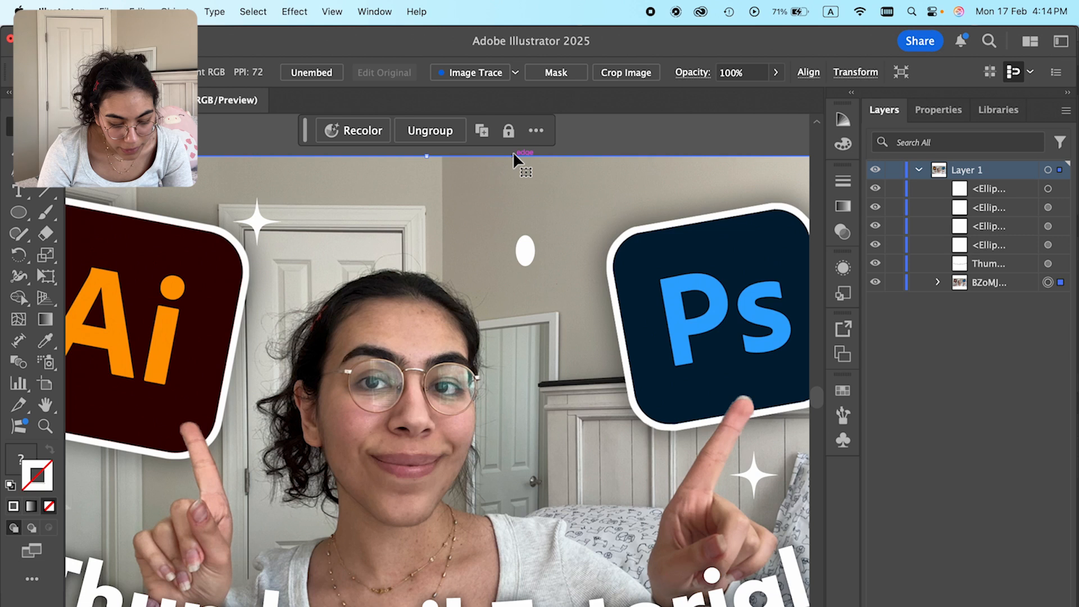
{"action": "left_click", "coordinate": [622, 115]}
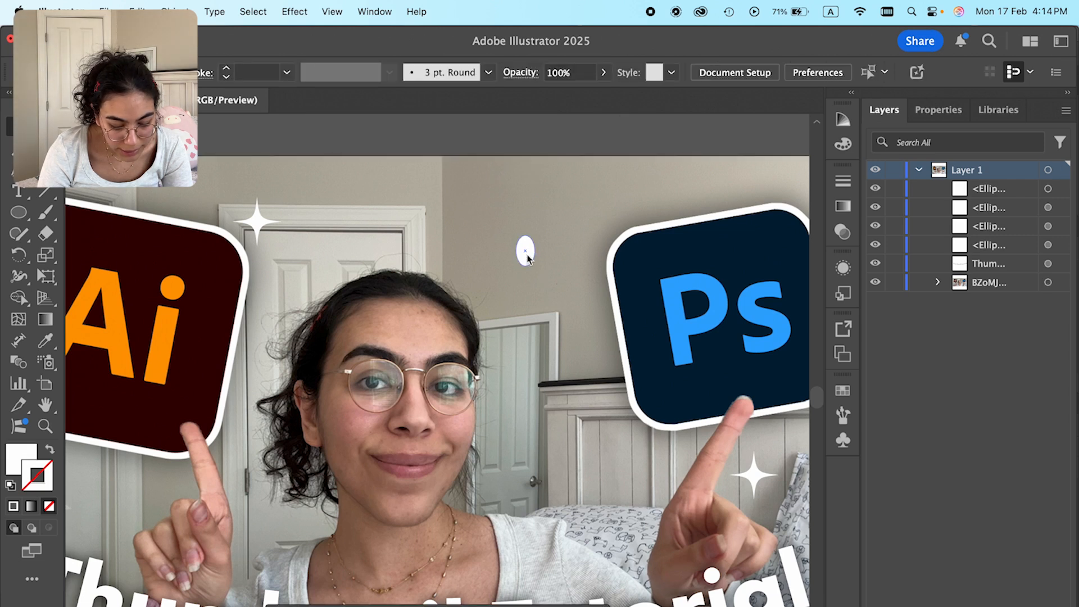
Apply a radial Repeat to the small white ellipse to form a flower.
{"action": "left_click", "coordinate": [527, 255]}
{"action": "left_click", "coordinate": [176, 11]}
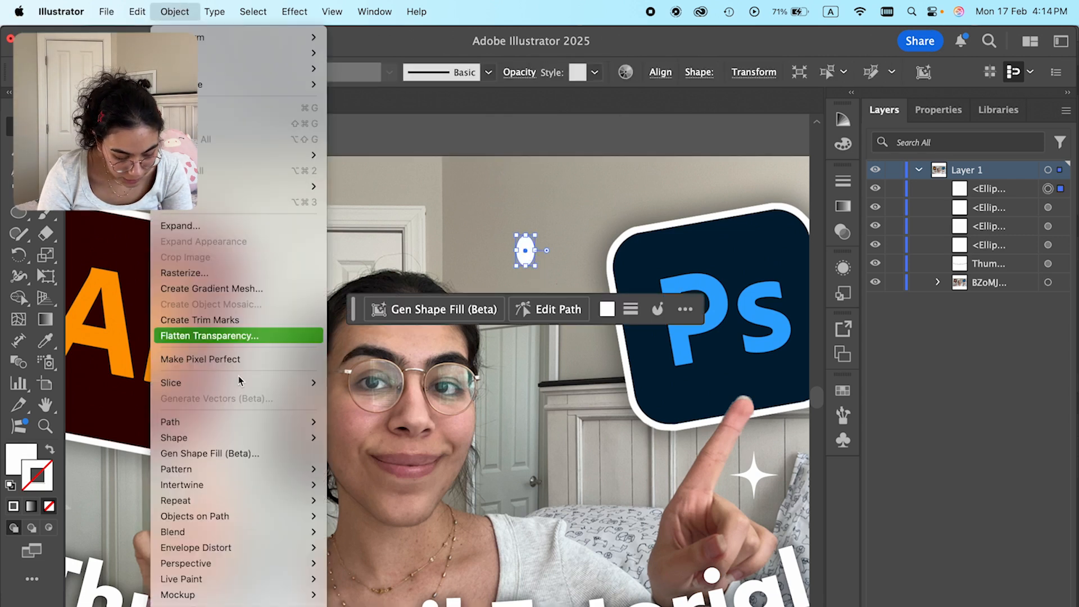
{"action": "mouse_move", "coordinate": [304, 500]}
{"action": "left_click", "coordinate": [374, 504]}
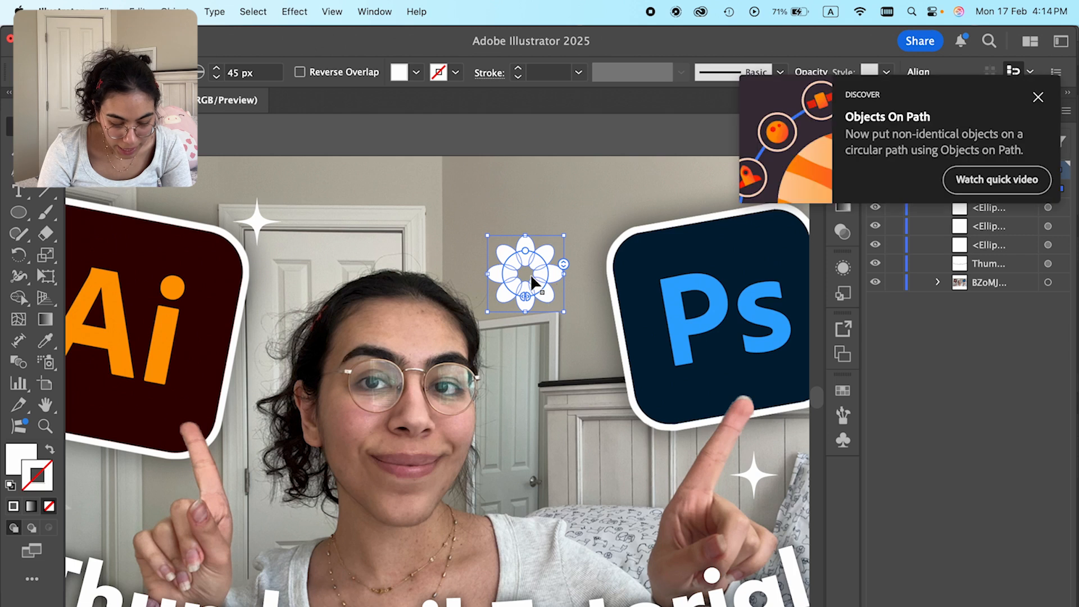
Adjust the radial repeat into a compact six-petal flower with a radius of about 19 px.
{"action": "scroll", "coordinate": [532, 275], "scroll_direction": "up", "scroll_amount": 2}
{"action": "scroll", "coordinate": [531, 276], "scroll_direction": "up", "scroll_amount": 2}
{"action": "left_click", "coordinate": [531, 278]}
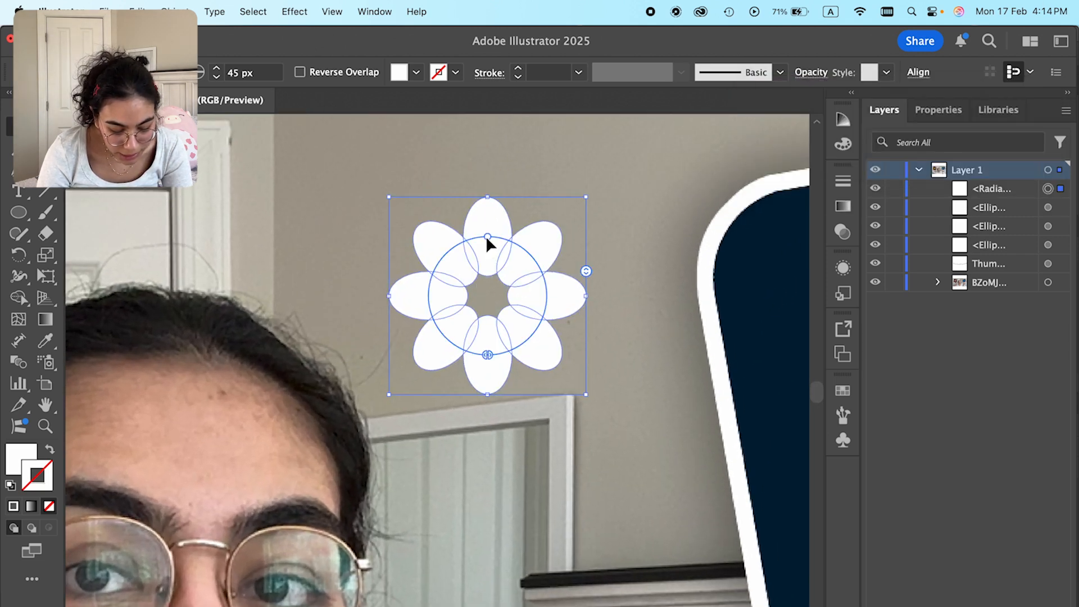
{"action": "mouse_move", "coordinate": [488, 236]}
{"action": "left_mouse_down"}
{"action": "mouse_move", "coordinate": [490, 264]}
{"action": "mouse_move", "coordinate": [489, 239]}
{"action": "left_mouse_up"}
{"action": "mouse_move", "coordinate": [573, 280]}
{"action": "left_mouse_down"}
{"action": "mouse_move", "coordinate": [574, 307]}
{"action": "mouse_move", "coordinate": [575, 286]}
{"action": "left_mouse_up"}
{"action": "left_click", "coordinate": [561, 213]}
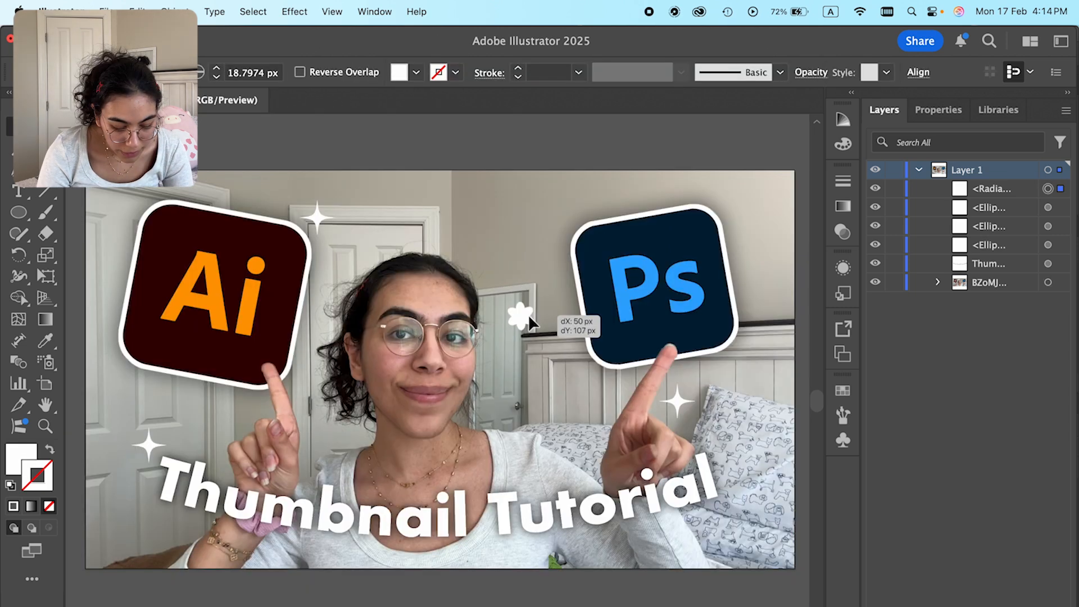
Place the flower beside the top of the woman's head, with smaller copies below the title's "T" and beyond the Ps icon's upper-right corner.
{"action": "left_click_drag", "start_coordinate": [529, 315], "coordinate": [503, 270]}
{"action": "key", "text": "super+c"}
{"action": "key", "text": "super+v"}
{"action": "left_click", "coordinate": [433, 394]}
{"action": "left_click_drag", "start_coordinate": [441, 390], "coordinate": [150, 542]}
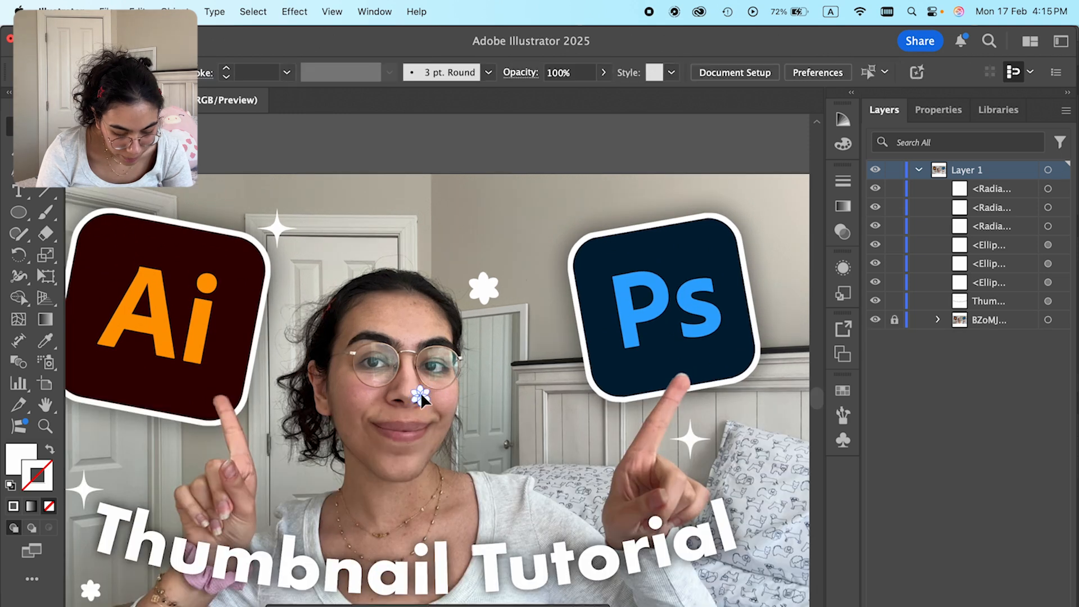
{"action": "left_click_drag", "start_coordinate": [423, 398], "coordinate": [756, 209]}
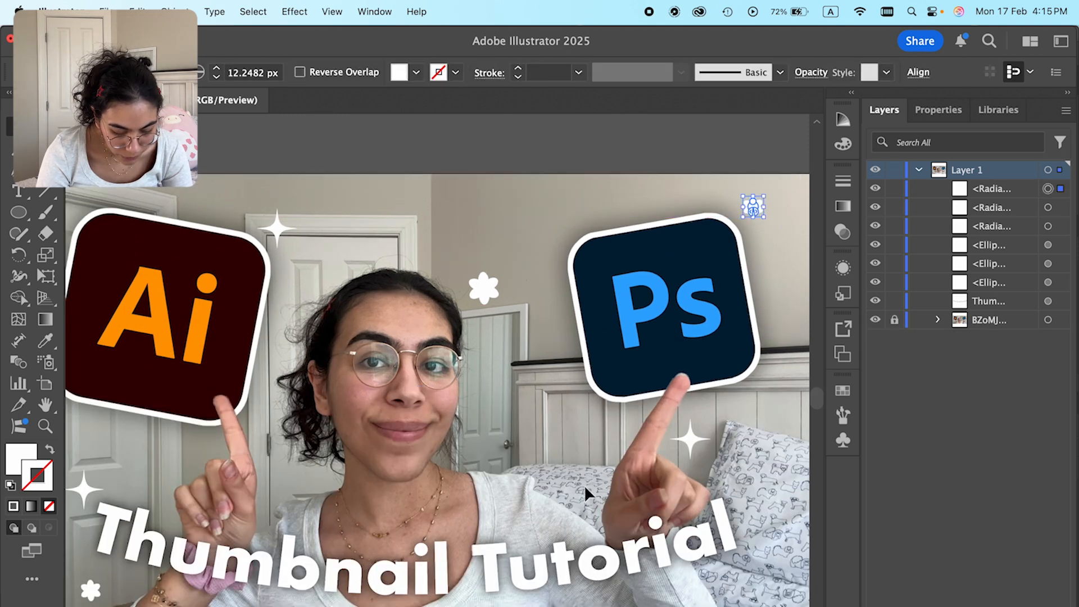
Center the "Thumbnail Tutorial" title horizontally on the artboard and deselect it.
{"action": "scroll", "coordinate": [742, 232], "scroll_direction": "right", "scroll_amount": 3}
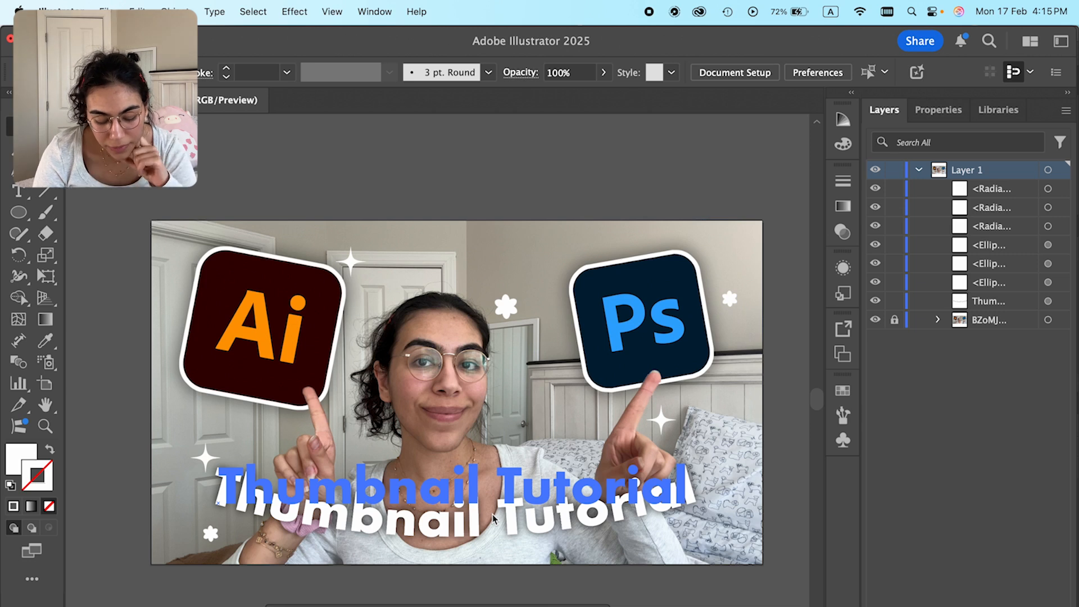
{"action": "left_click", "coordinate": [464, 527]}
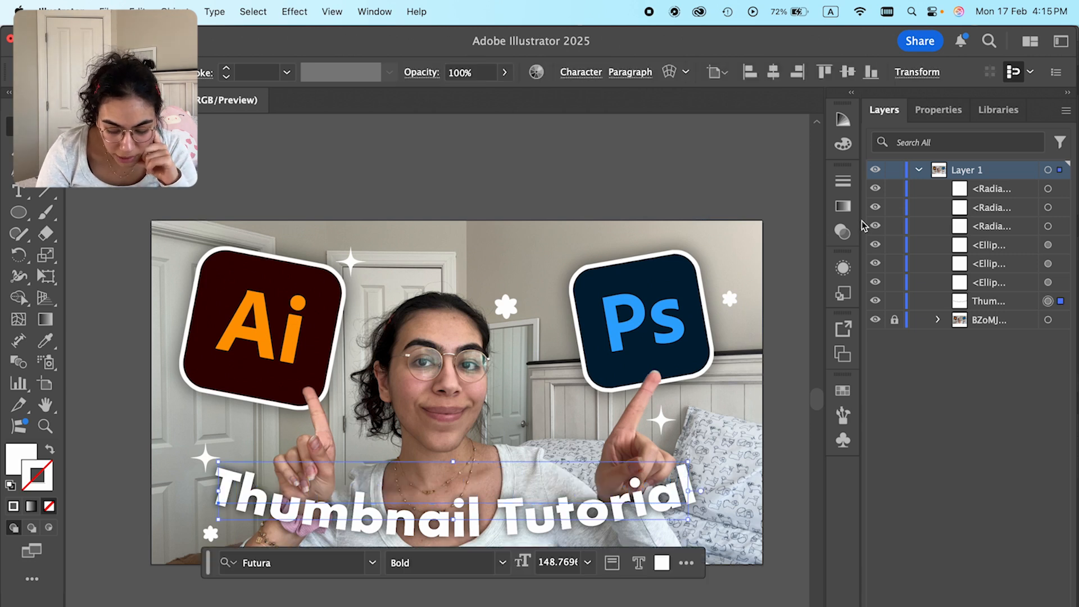
{"action": "left_click", "coordinate": [938, 110]}
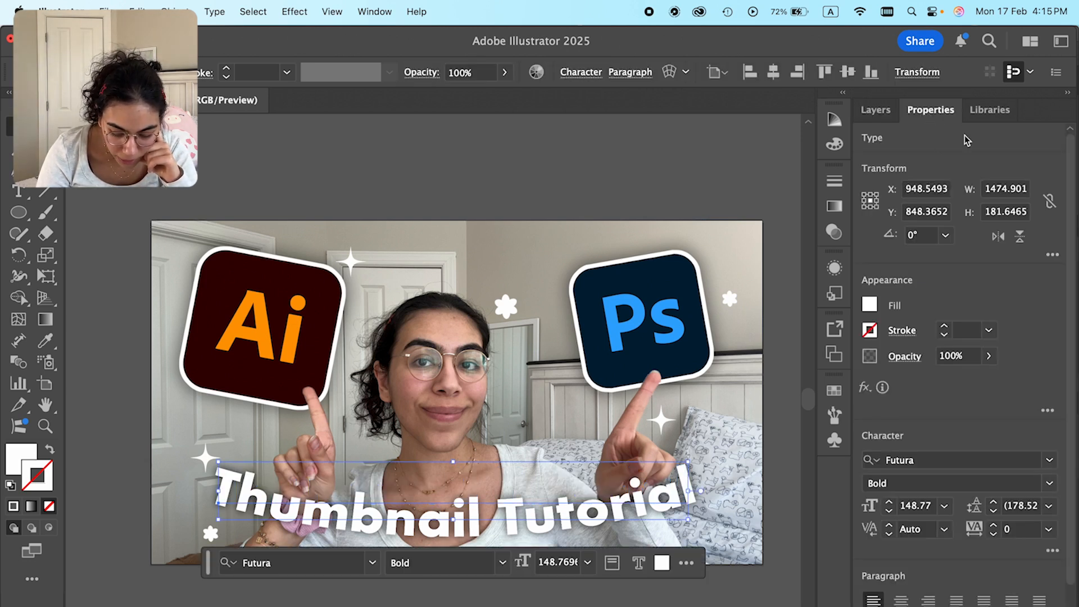
{"action": "scroll", "coordinate": [912, 363], "scroll_direction": "down", "scroll_amount": 3}
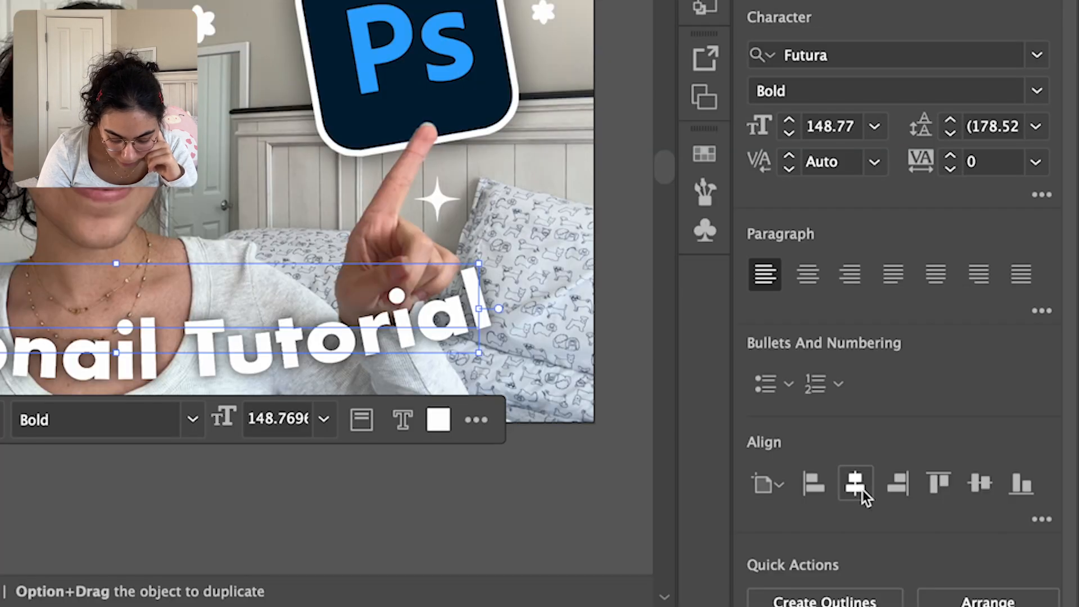
{"action": "left_click", "coordinate": [933, 604]}
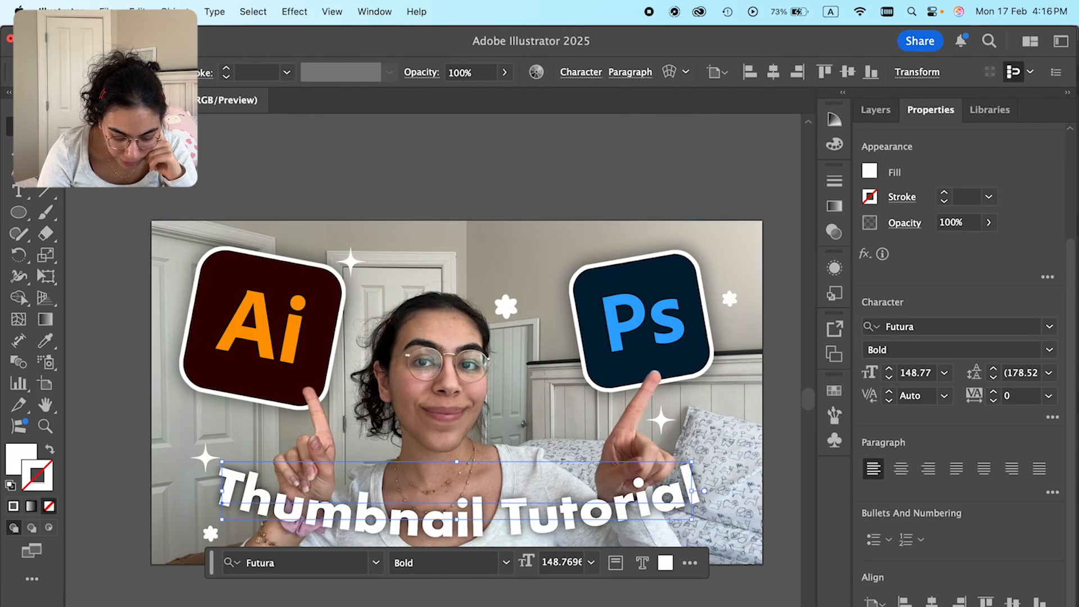
{"action": "left_click", "coordinate": [450, 597]}
Rotate the sparkle beside the title's "T" by about 13°, and select the sparkle beside the opposite pointing hand.
{"action": "scroll", "coordinate": [200, 475], "scroll_direction": "up", "scroll_amount": 3}
{"action": "left_click", "coordinate": [213, 460]}
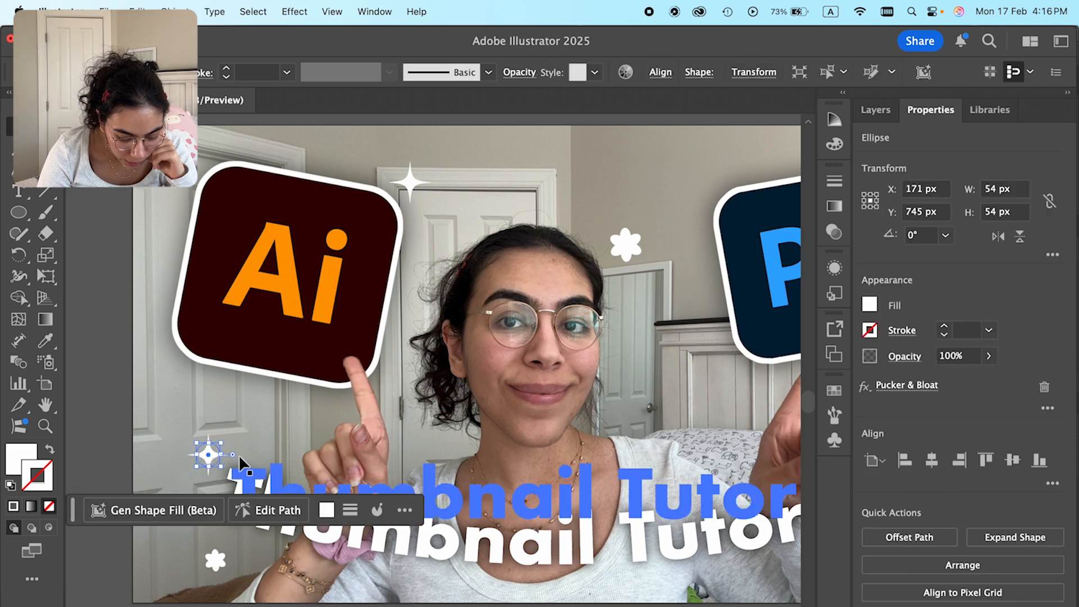
{"action": "left_click_drag", "start_coordinate": [225, 475], "coordinate": [230, 471]}
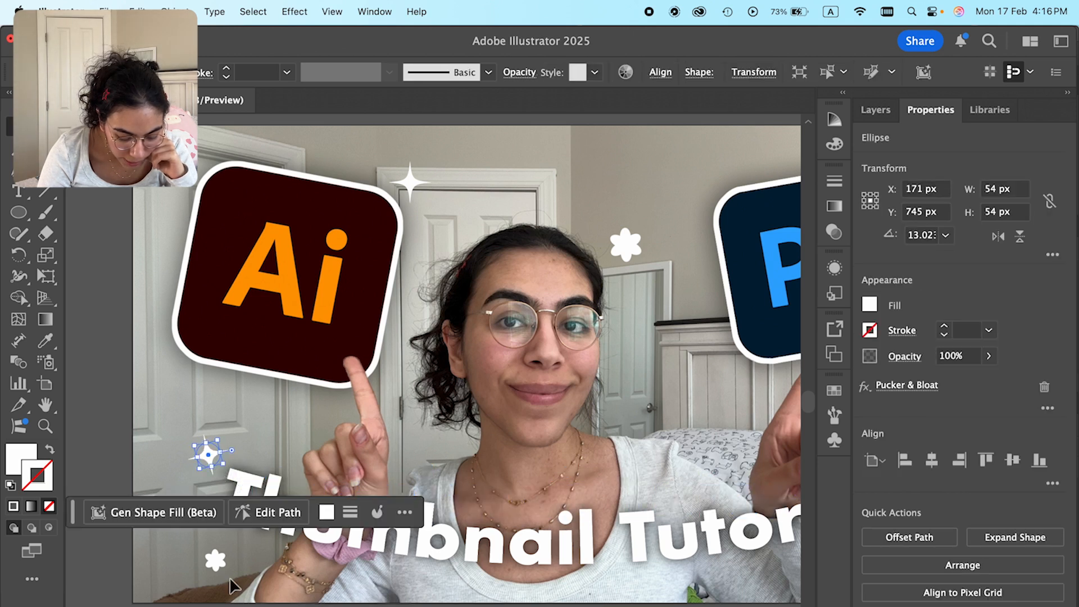
{"action": "scroll", "coordinate": [455, 480], "scroll_direction": "right", "scroll_amount": 5}
{"action": "left_click", "coordinate": [635, 467]}
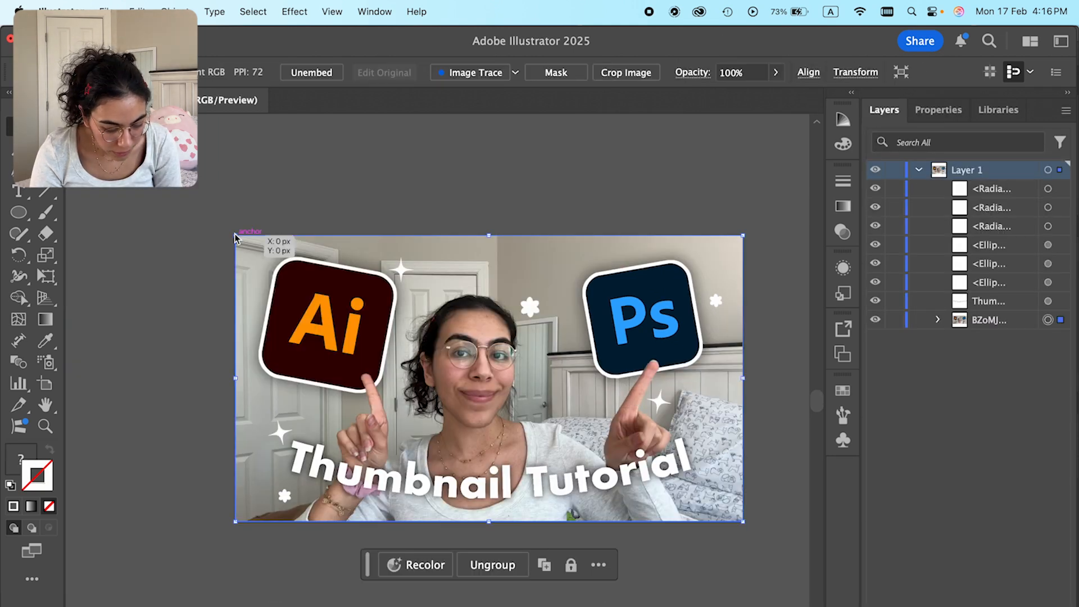
Enlarge the background photo group slightly past all artboard edges, reposition it over the artboard, and deselect it.
{"action": "left_click_drag", "start_coordinate": [236, 240], "coordinate": [202, 220]}
{"action": "left_click_drag", "start_coordinate": [446, 333], "coordinate": [455, 339]}
{"action": "left_click", "coordinate": [248, 534]}
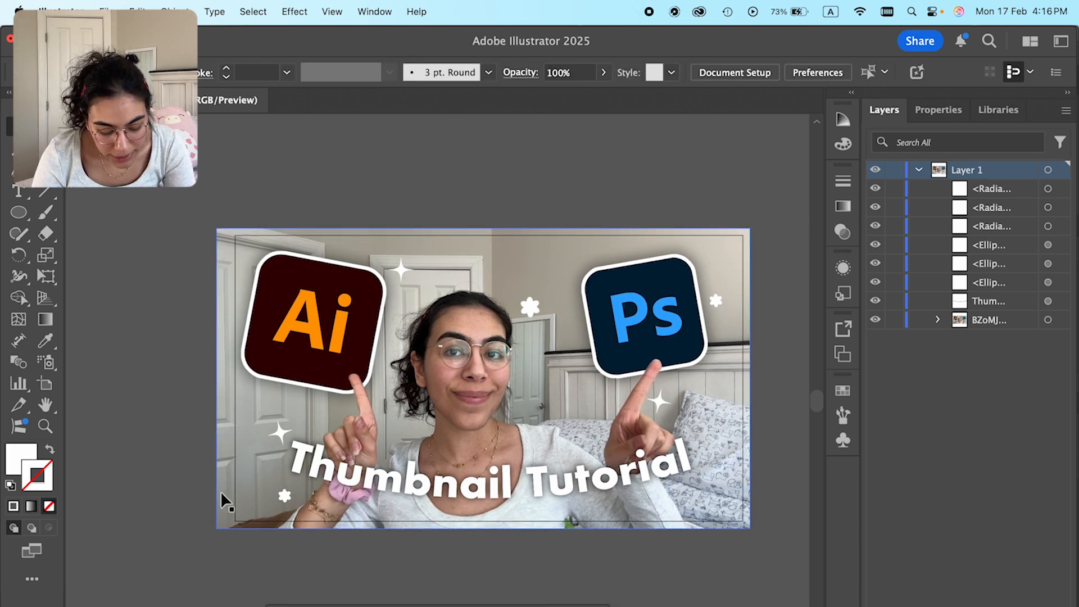
Turn on Trim View to hide the artwork outside the artboard, and clear the selection.
{"action": "scroll", "coordinate": [224, 501], "scroll_direction": "up", "scroll_amount": 2}
{"action": "scroll", "coordinate": [231, 352], "scroll_direction": "up", "scroll_amount": 3}
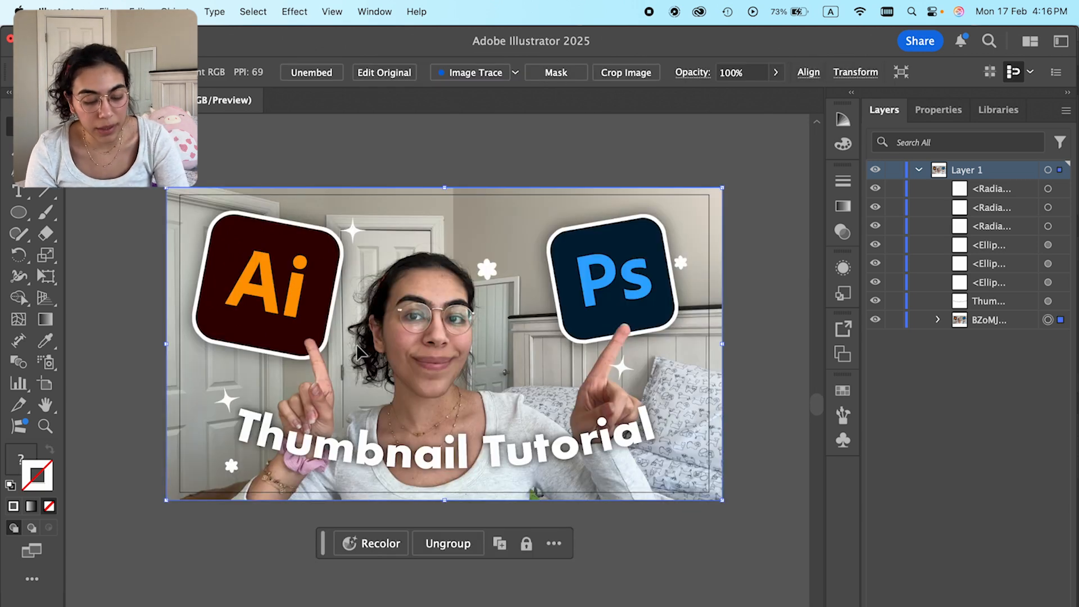
{"action": "left_click", "coordinate": [333, 11]}
{"action": "left_click", "coordinate": [351, 106]}
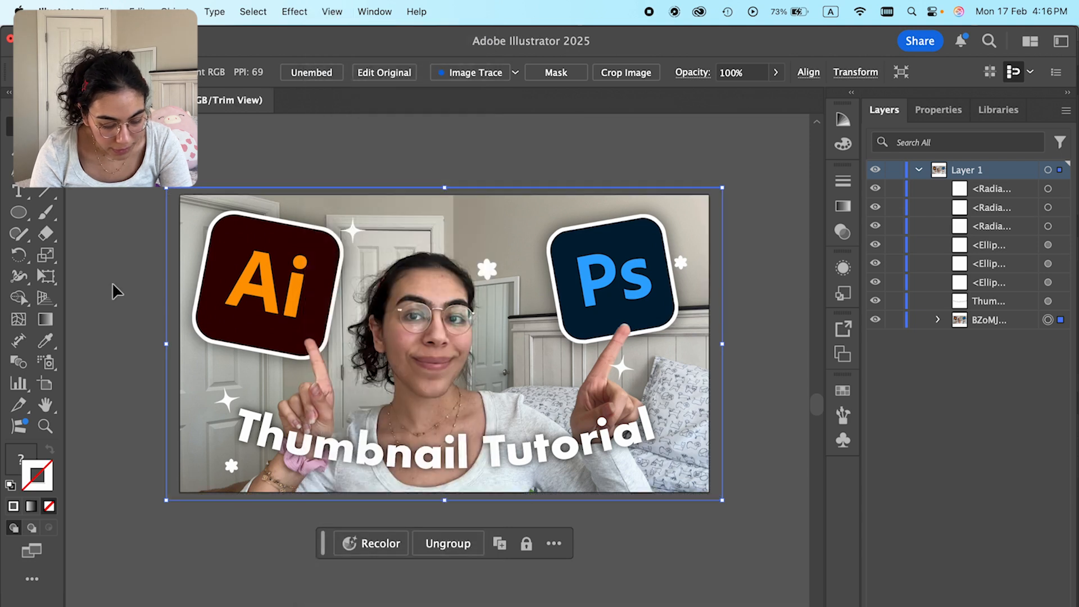
{"action": "left_click", "coordinate": [116, 292]}
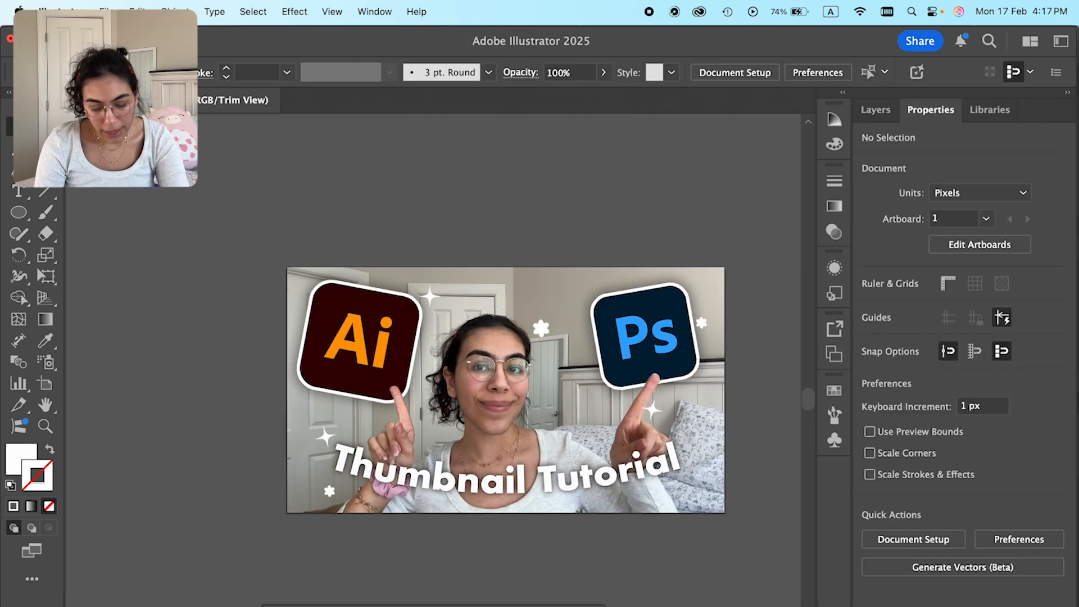
{"action": "scroll", "coordinate": [578, 565], "scroll_direction": "right", "scroll_amount": 1}
{"action": "right_click", "coordinate": [578, 565]}
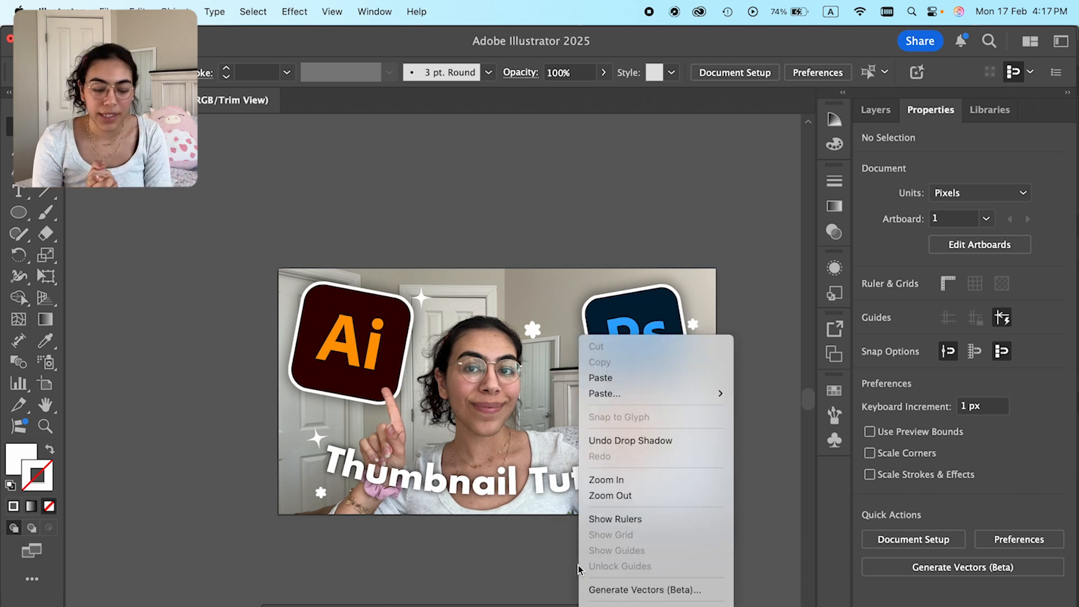
{"action": "left_click", "coordinate": [517, 565]}
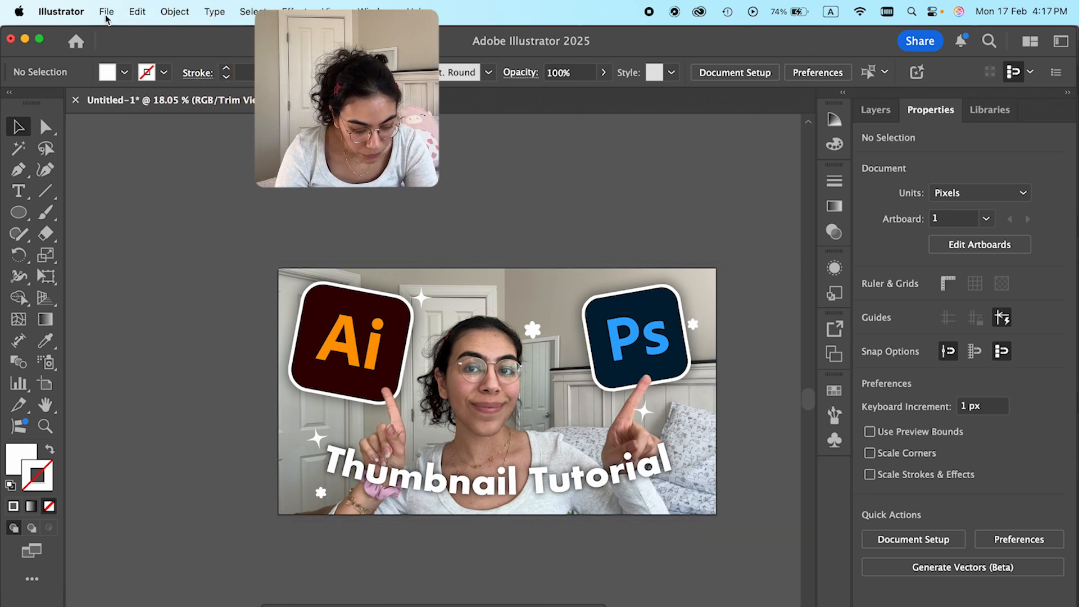
Start an Export for Screens and rename the artboard as "tutorial thumbnail".
{"action": "left_click", "coordinate": [106, 19]}
{"action": "mouse_move", "coordinate": [185, 351]}
{"action": "left_click", "coordinate": [305, 353]}
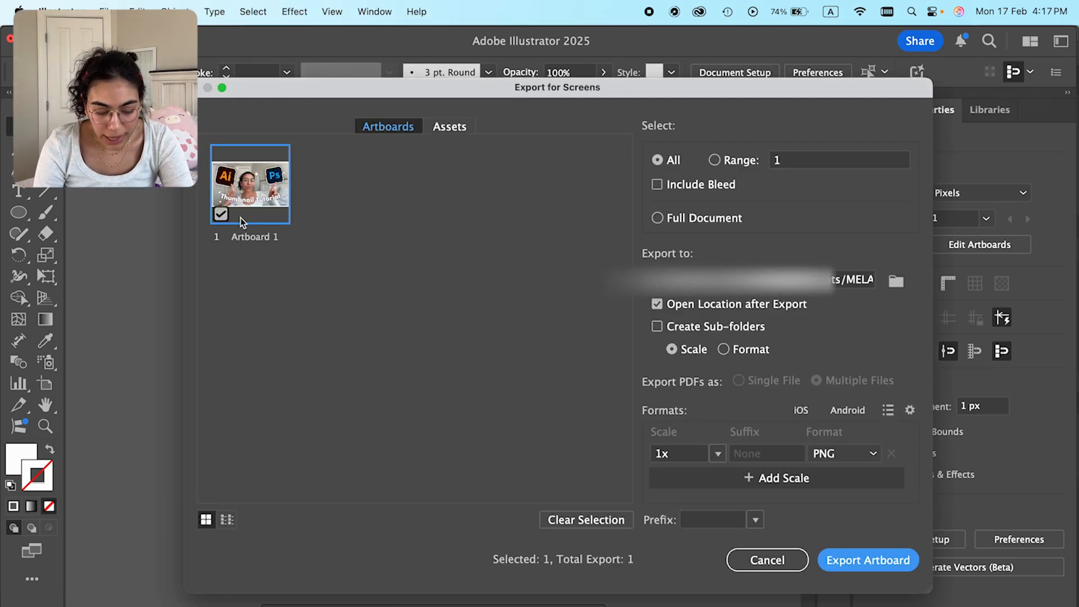
{"action": "double_click", "coordinate": [247, 239]}
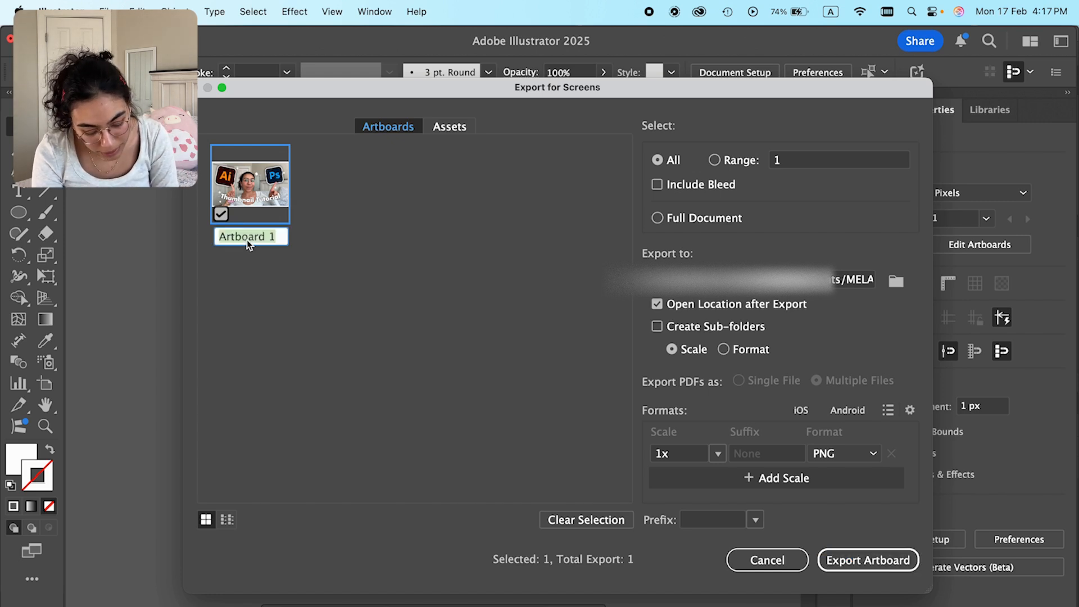
{"action": "type", "text": "tutorial"}
{"action": "type", "text": " thumbnail"}
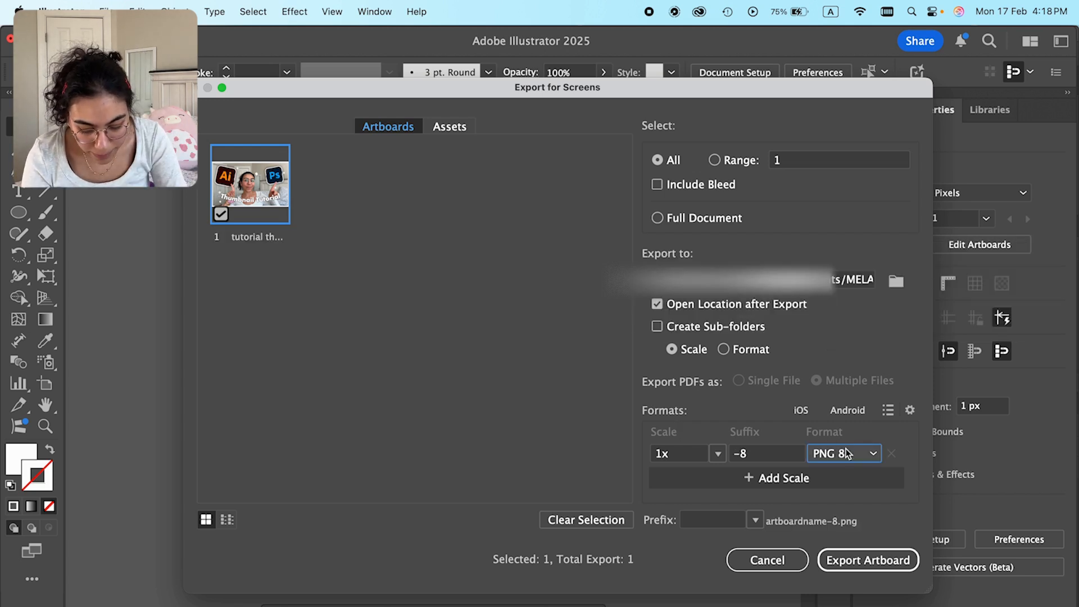
Export the artboard at 1x scale in PNG 8 format.
{"action": "left_click", "coordinate": [847, 453]}
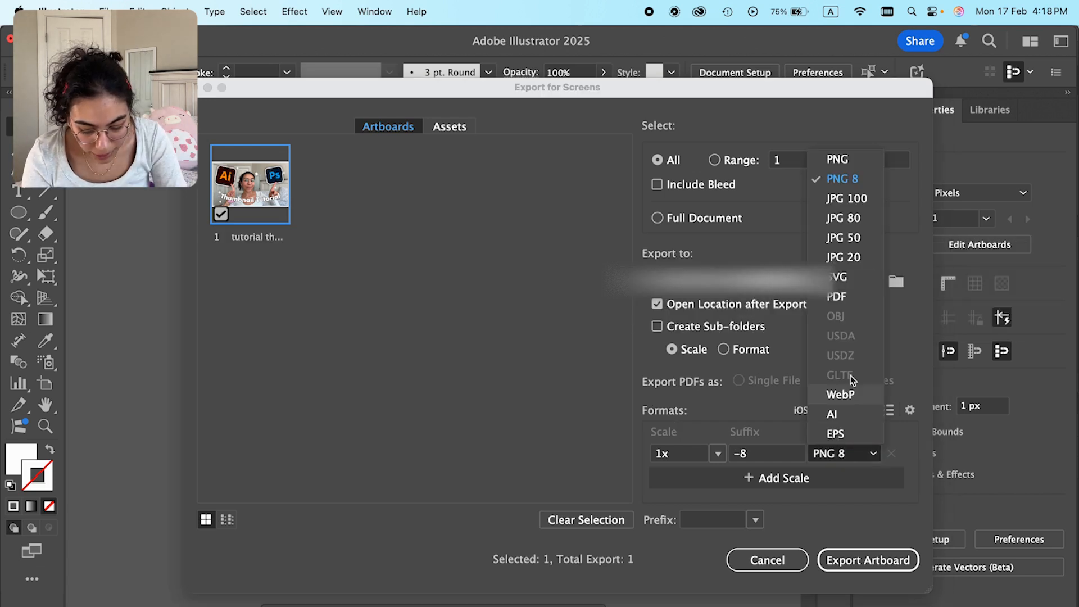
{"action": "left_click", "coordinate": [851, 179]}
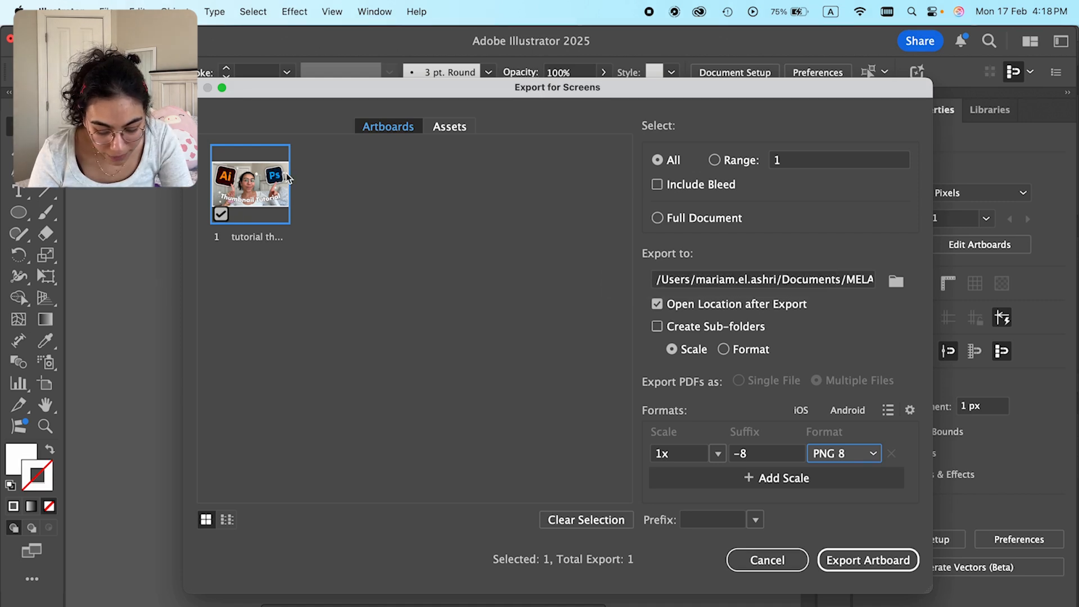
{"action": "left_click", "coordinate": [869, 561]}
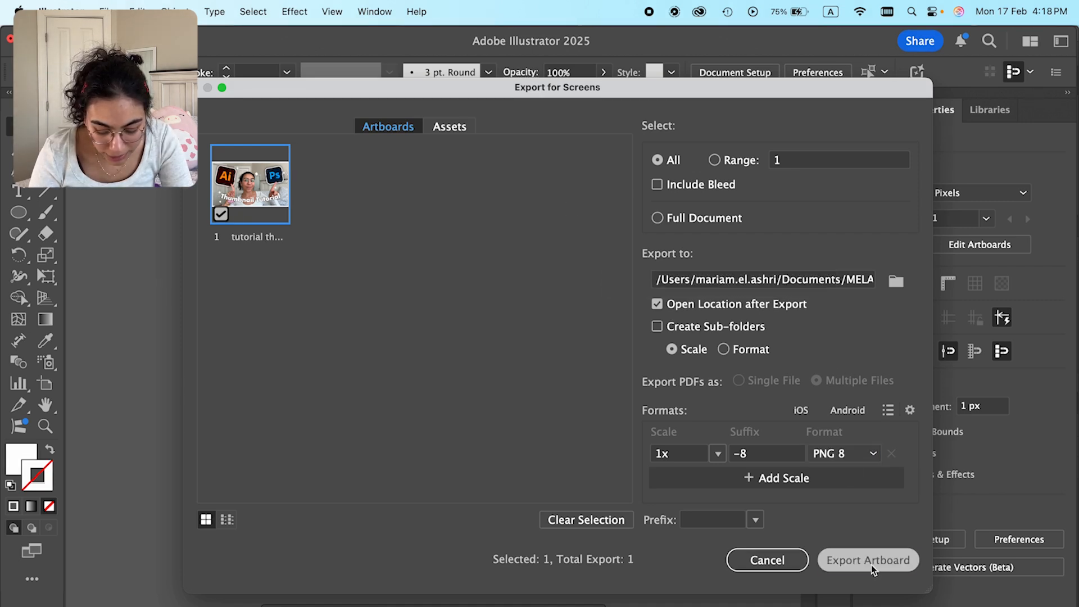